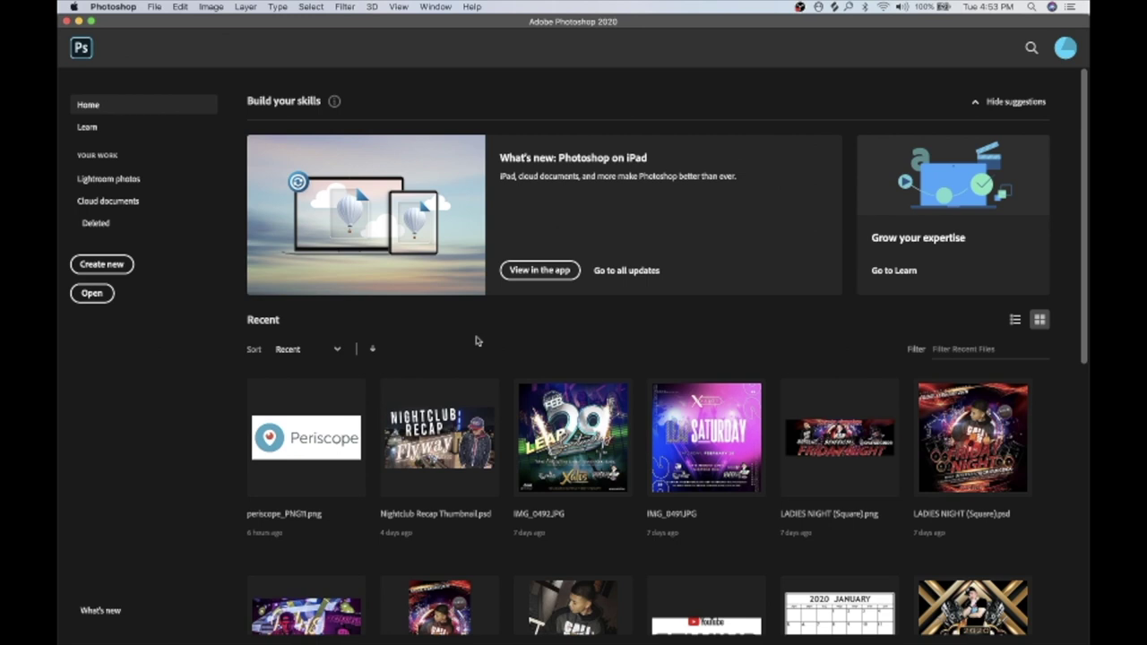
Create a new Untitled-1 document 1920 × 1080 pixels in size with a white background
{"action": "left_click", "coordinate": [102, 263]}
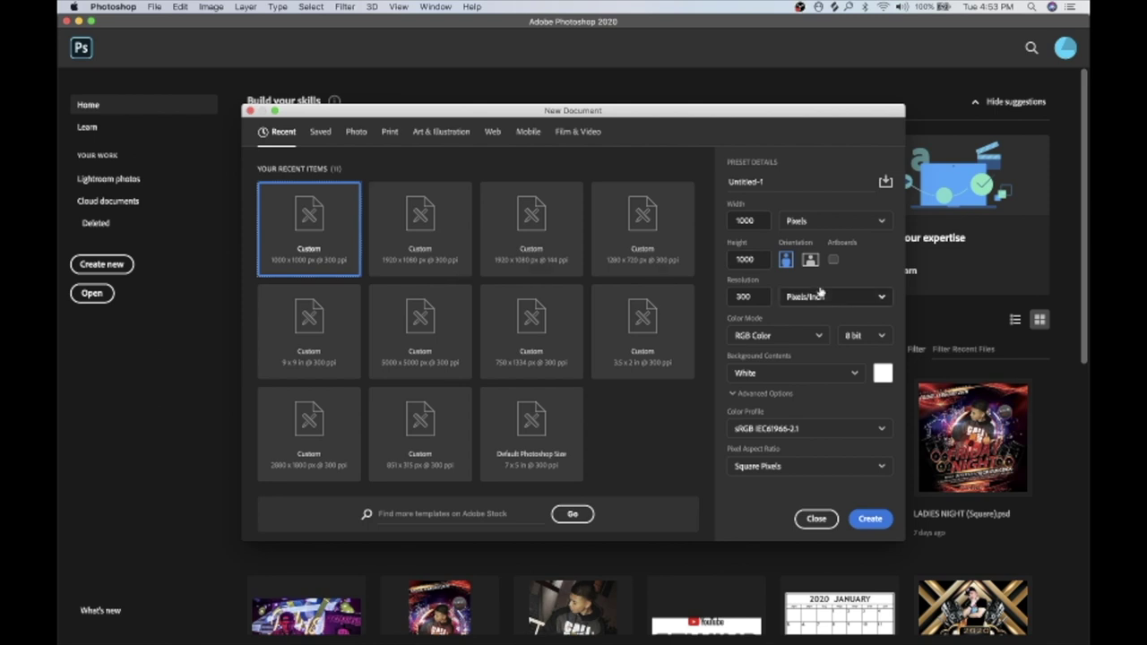
{"action": "left_click", "coordinate": [822, 221]}
{"action": "left_click", "coordinate": [761, 221]}
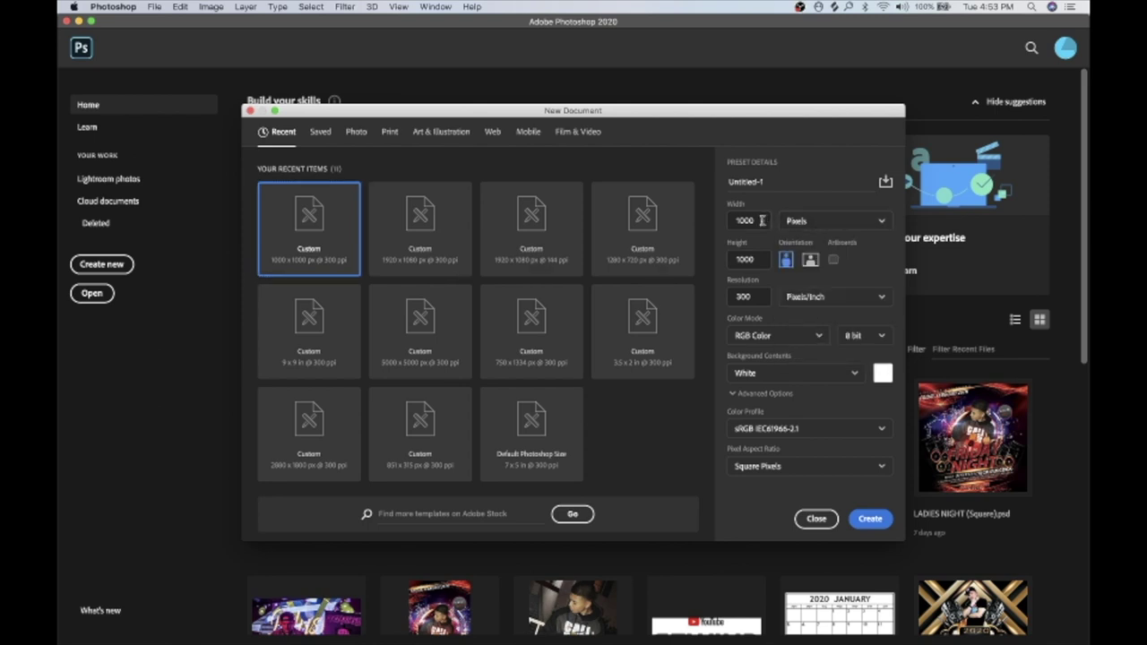
{"action": "double_click", "coordinate": [761, 221]}
{"action": "type", "text": "1"}
{"action": "key", "text": "Tab"}
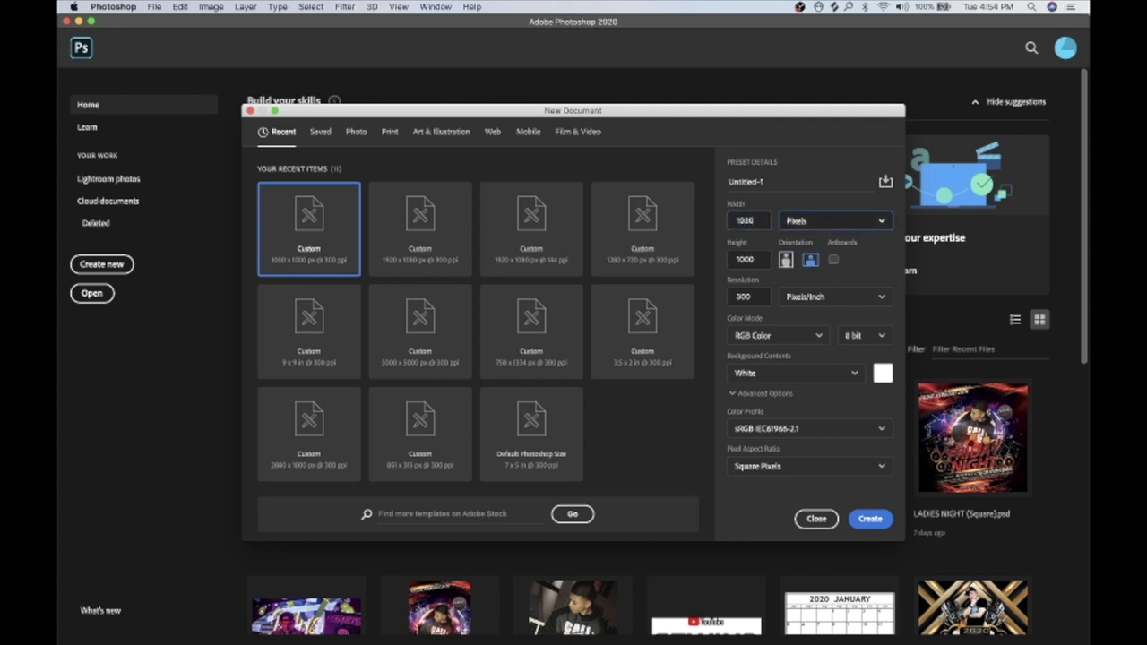
{"action": "type", "text": "1080"}
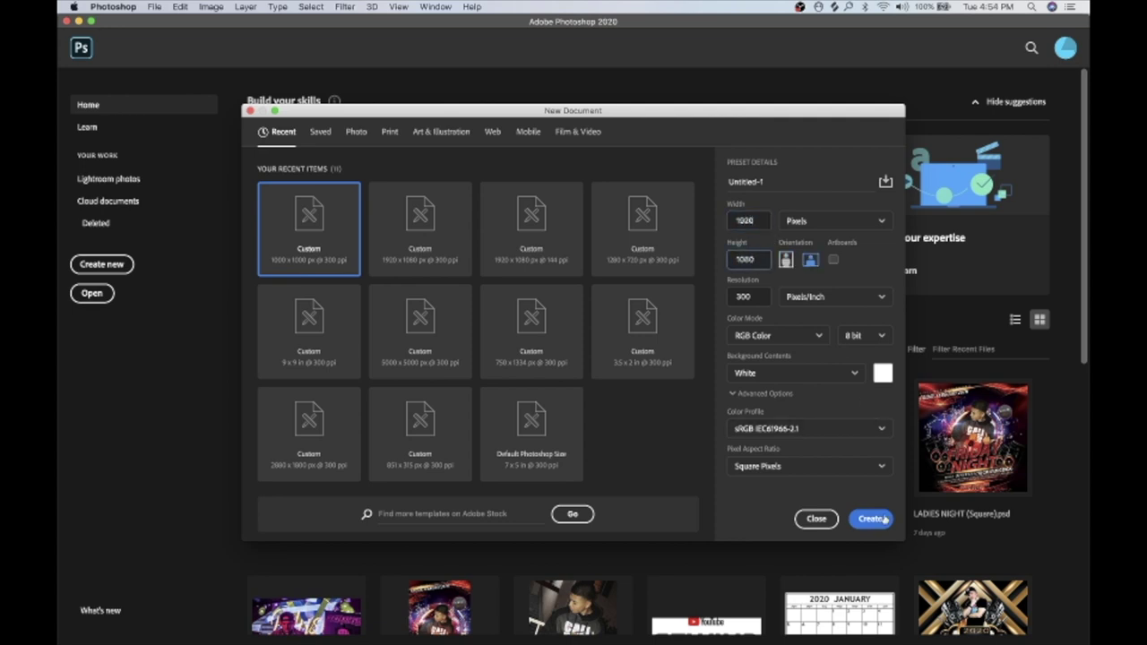
{"action": "left_click", "coordinate": [870, 518]}
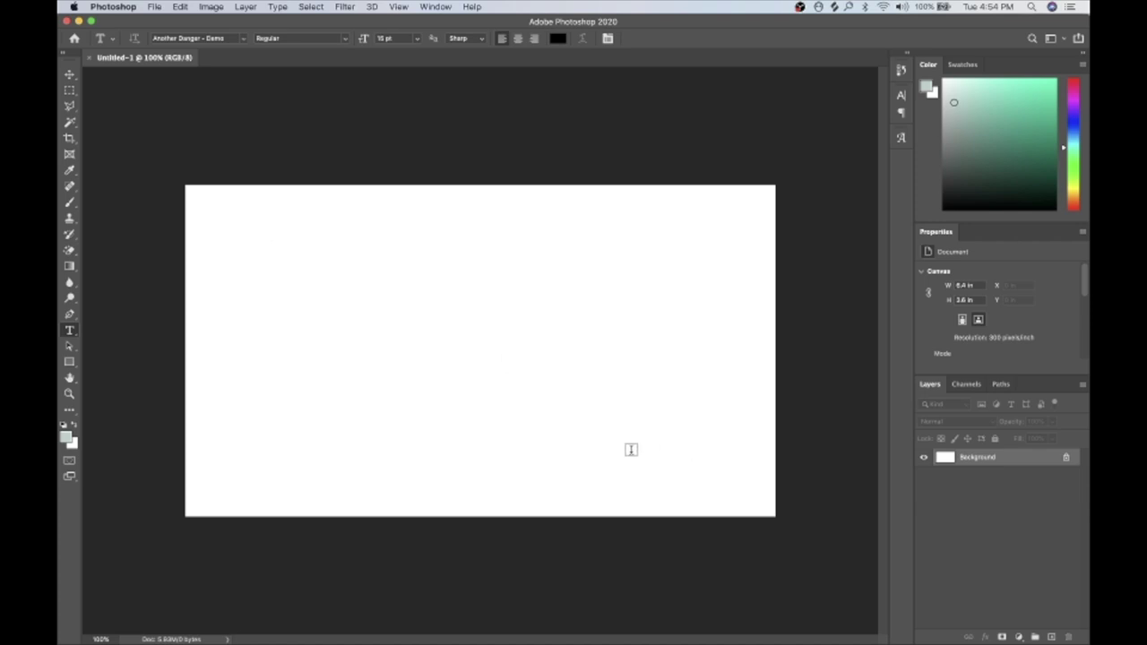
Place djlogo-black-white.png as the BENEFICIAL logo, scale it down and set it top-right
{"action": "key", "text": "ctrl+Right"}
{"action": "left_click", "coordinate": [980, 587]}
{"action": "key", "text": "ctrl+Left"}
{"action": "left_click_drag", "start_coordinate": [980, 587], "coordinate": [450, 371]}
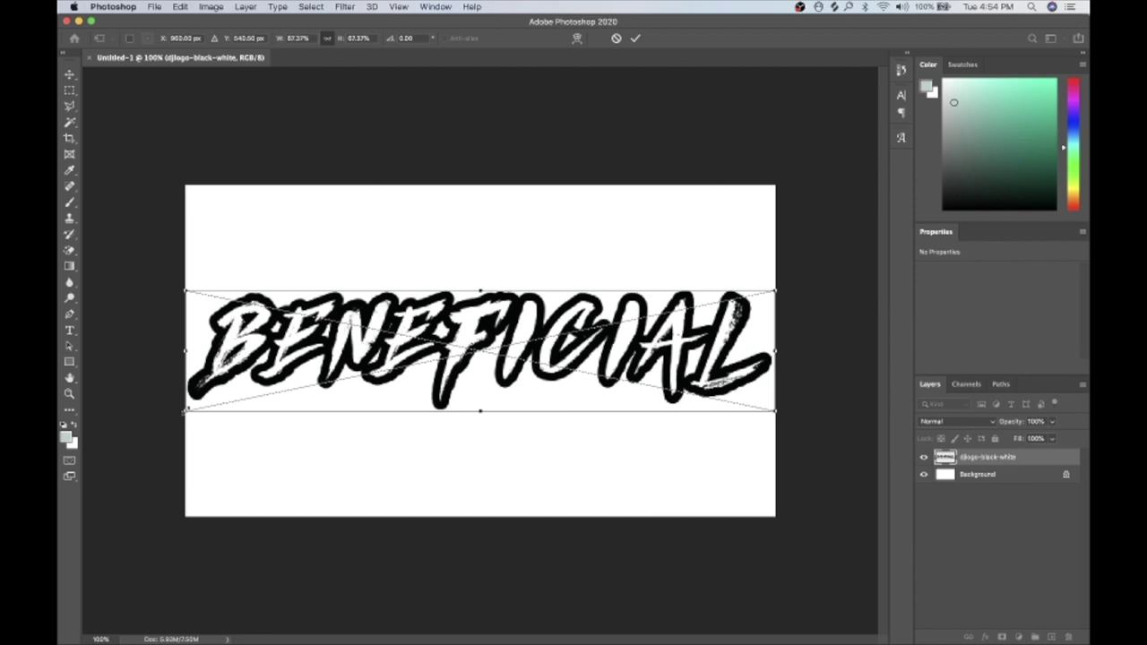
{"action": "left_click_drag", "start_coordinate": [186, 412], "coordinate": [621, 321]}
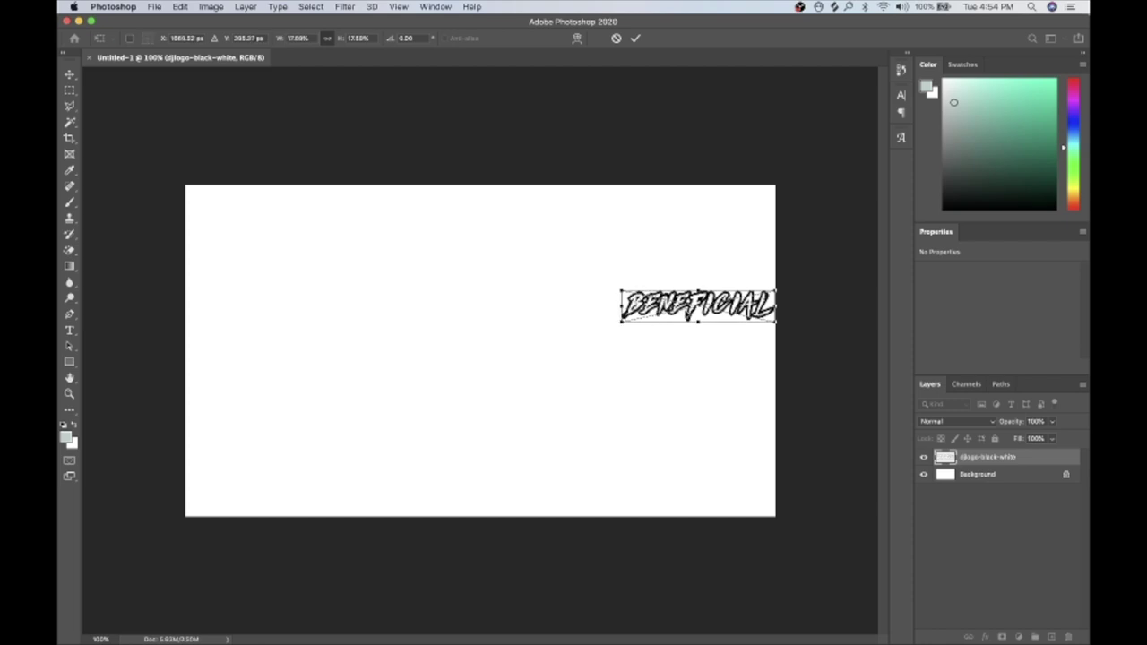
{"action": "left_click_drag", "start_coordinate": [701, 297], "coordinate": [695, 203]}
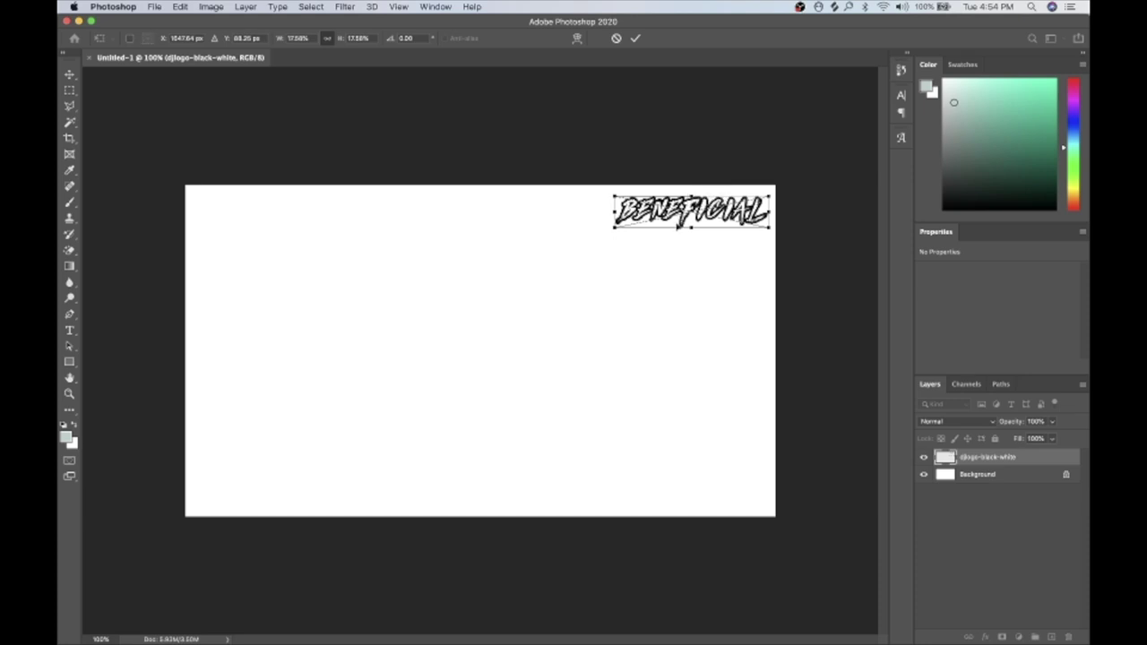
{"action": "key", "text": "Return"}
{"action": "key", "text": "t"}
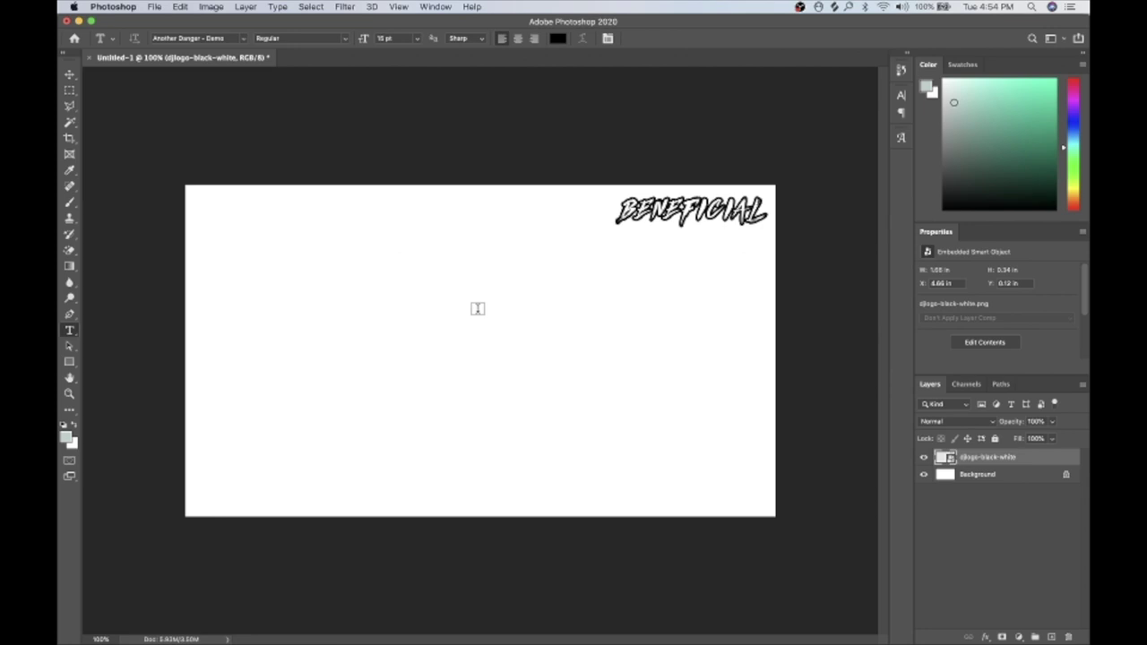
Search Google Images in Safari for 'baja sharkeez logo transparent'
{"action": "key", "text": "super+Tab"}
{"action": "key", "text": "super+Tab"}
{"action": "key", "text": "super+Tab"}
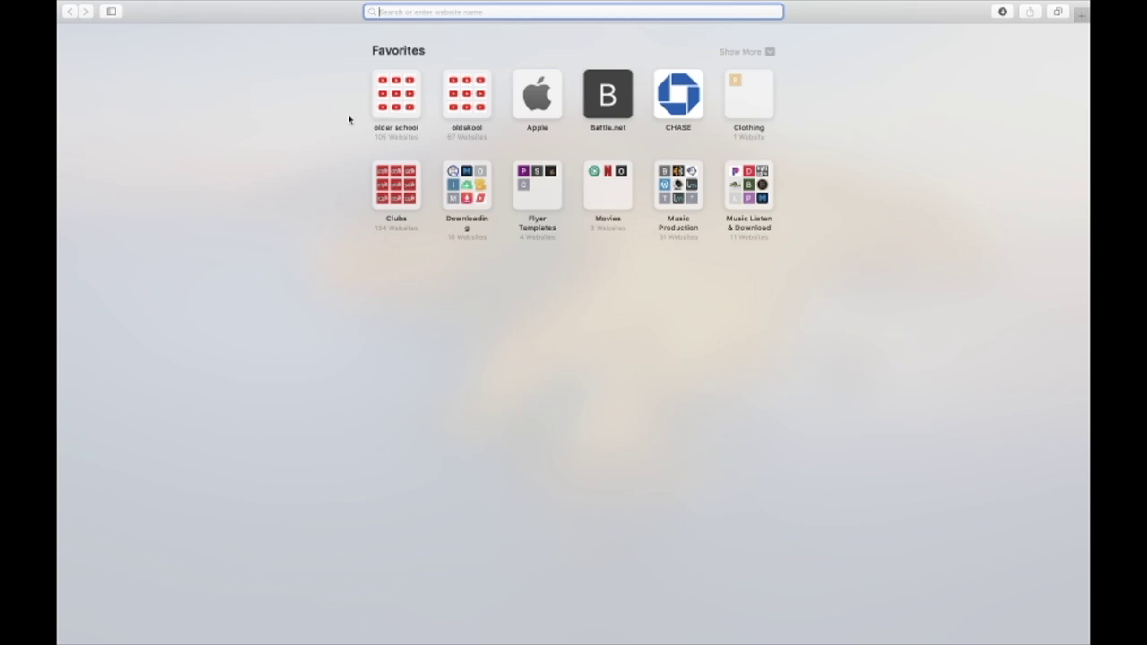
{"action": "type", "text": "baja shark"}
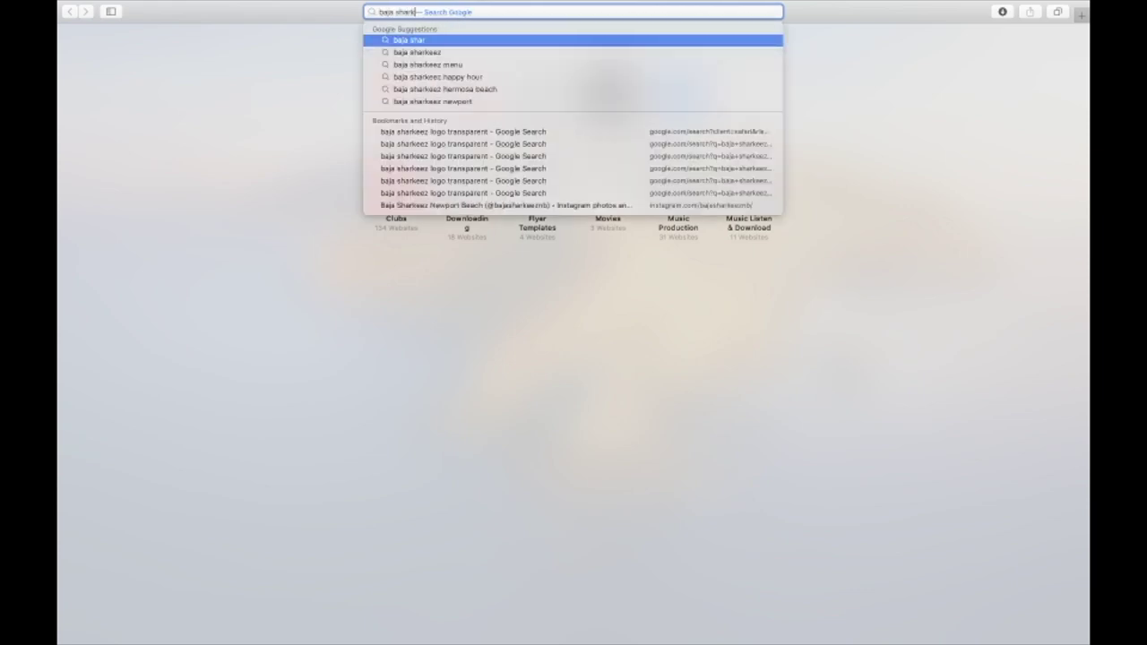
{"action": "type", "text": "eez logo "}
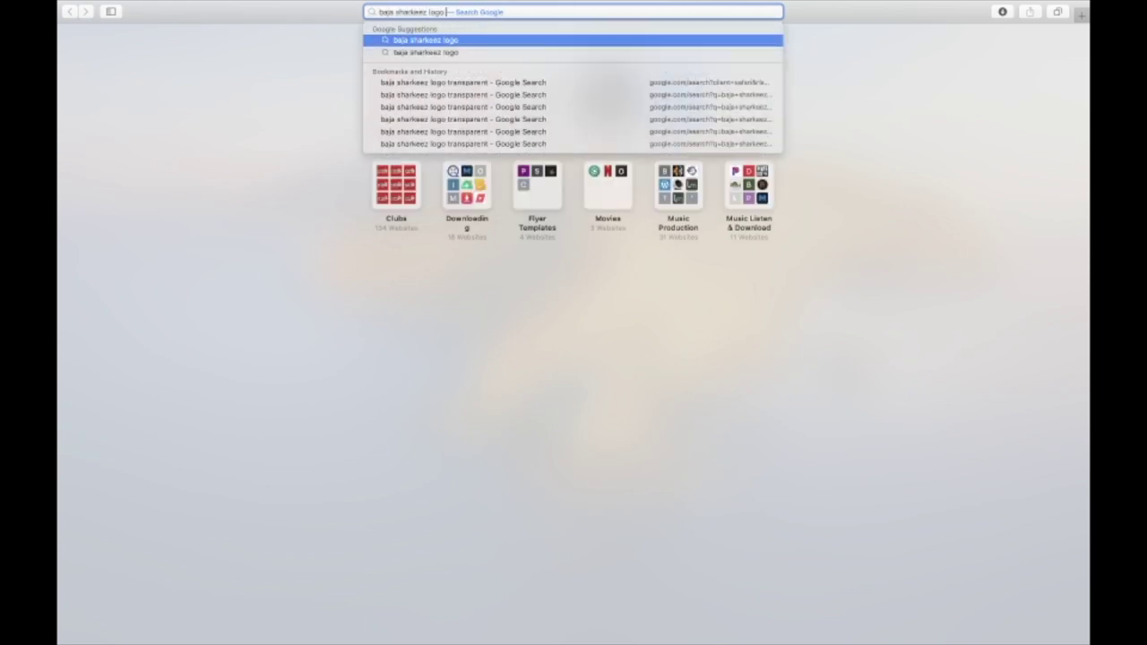
{"action": "type", "text": "transparent"}
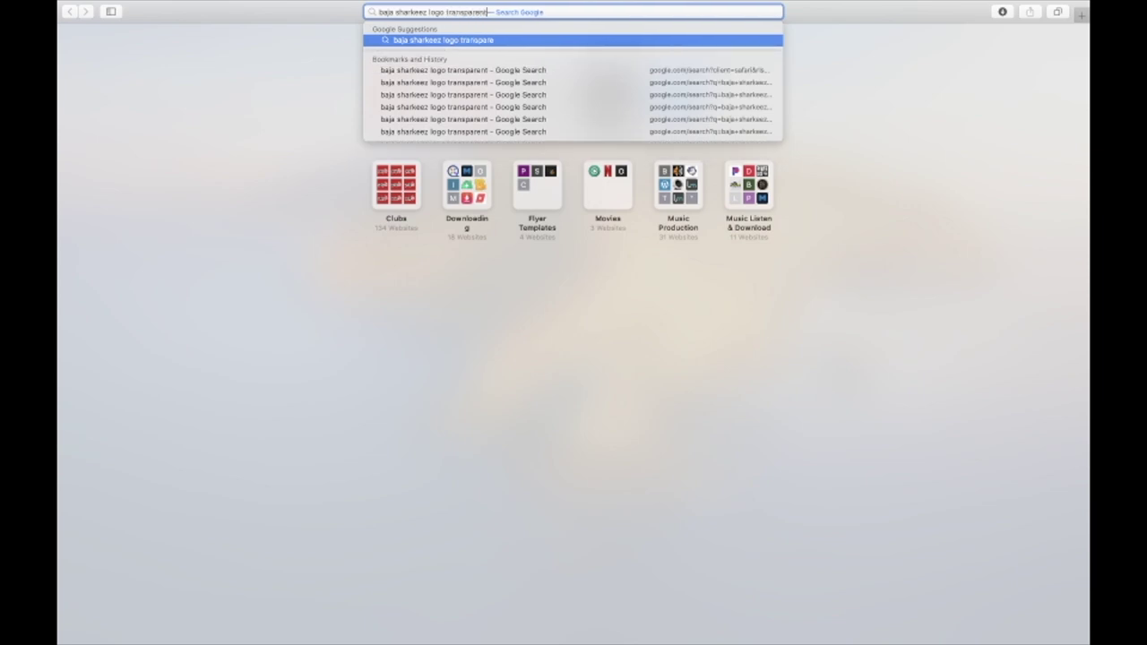
{"action": "key", "text": "Return"}
{"action": "left_click", "coordinate": [222, 84]}
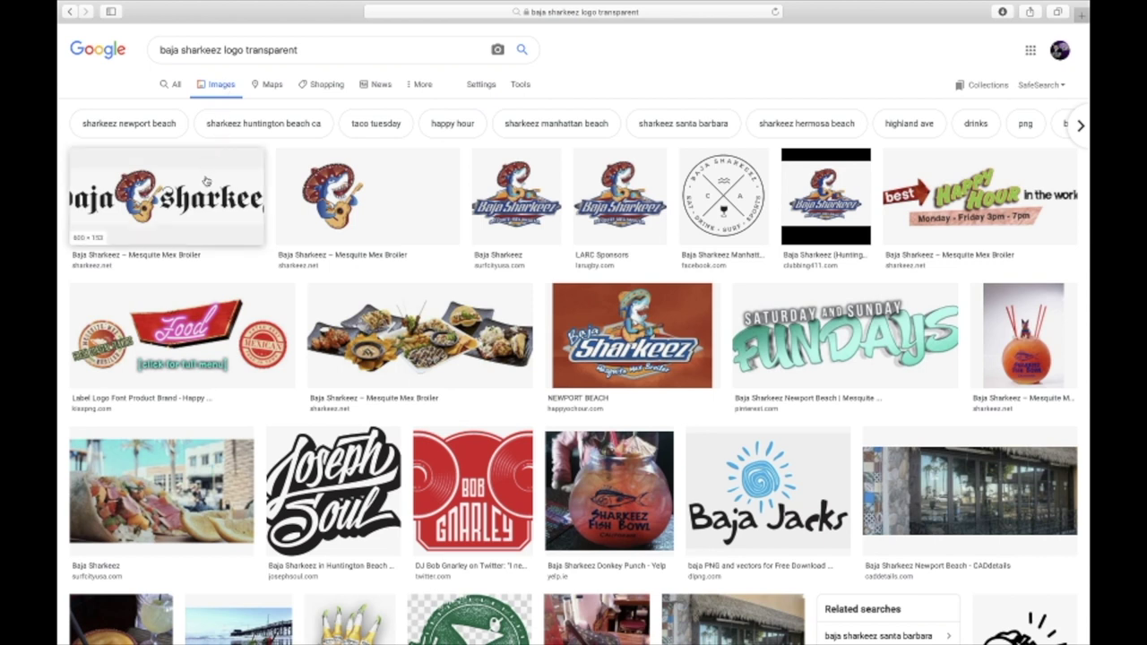
Drag the first Baja Sharkeez logo result's preview onto the Photoshop canvas
{"action": "left_click", "coordinate": [206, 181]}
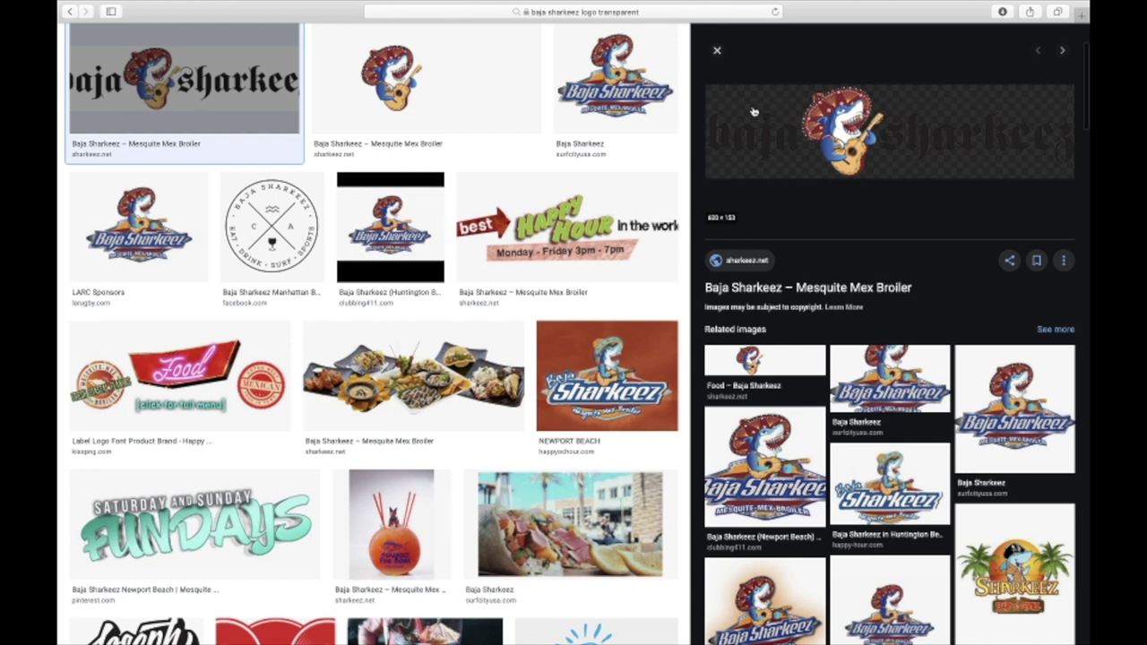
{"action": "right_click", "coordinate": [754, 109]}
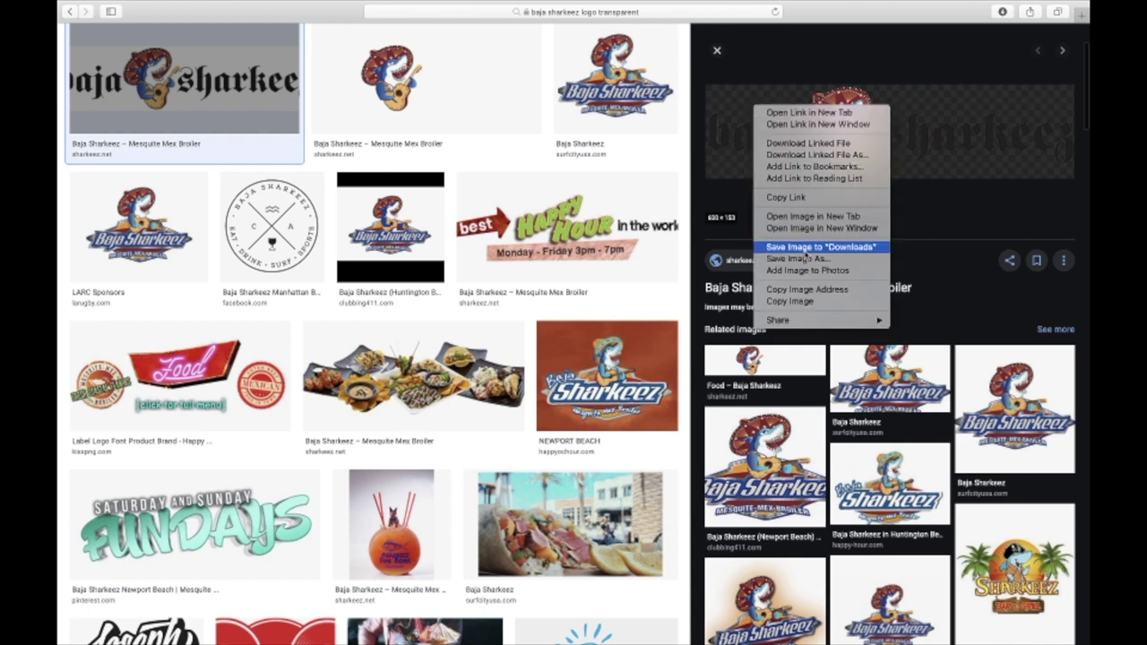
{"action": "left_click", "coordinate": [737, 113]}
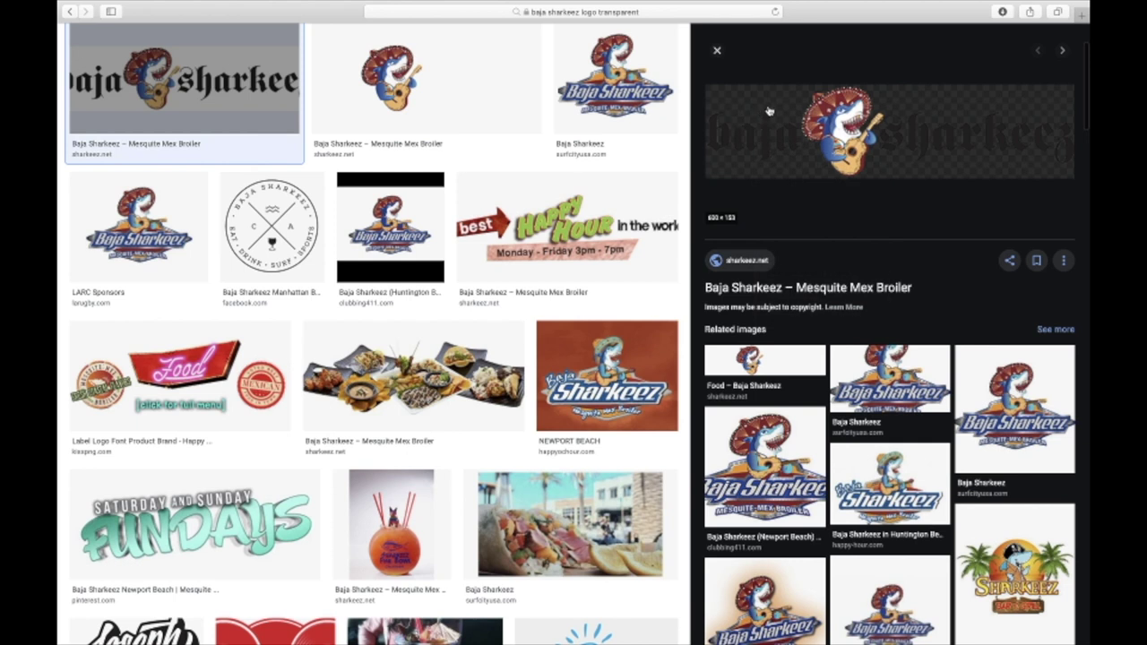
{"action": "left_click_drag", "start_coordinate": [769, 111], "coordinate": [429, 345]}
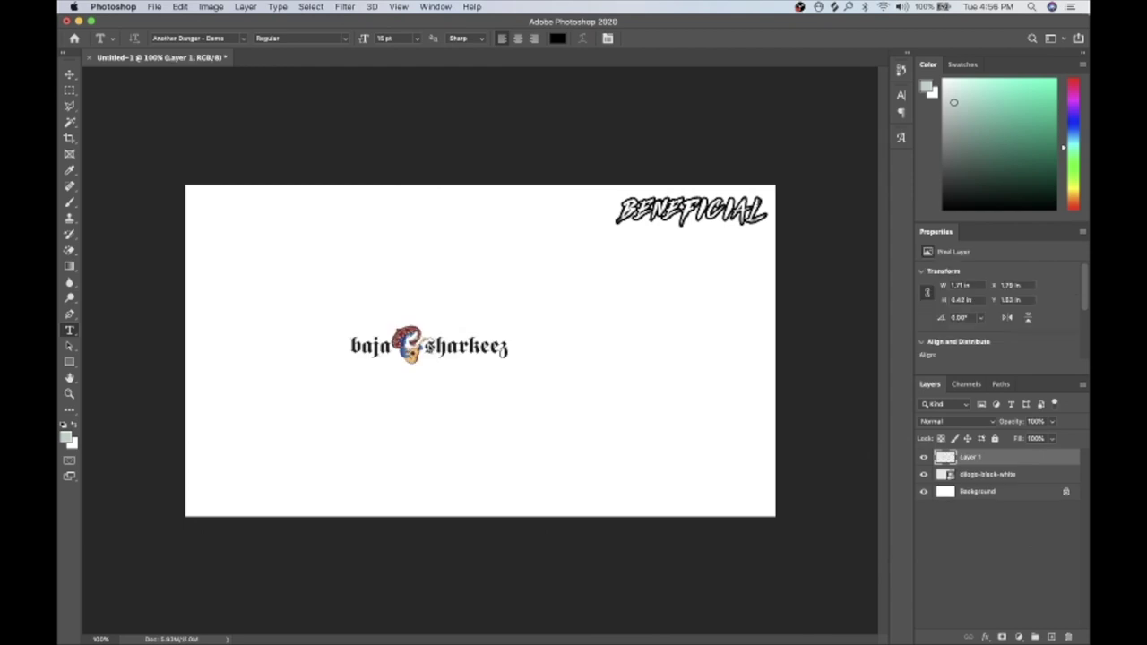
Scale the Baja Sharkeez logo to about 123%, move it top-left, and draw a text box between the logos
{"action": "key", "text": "super+t"}
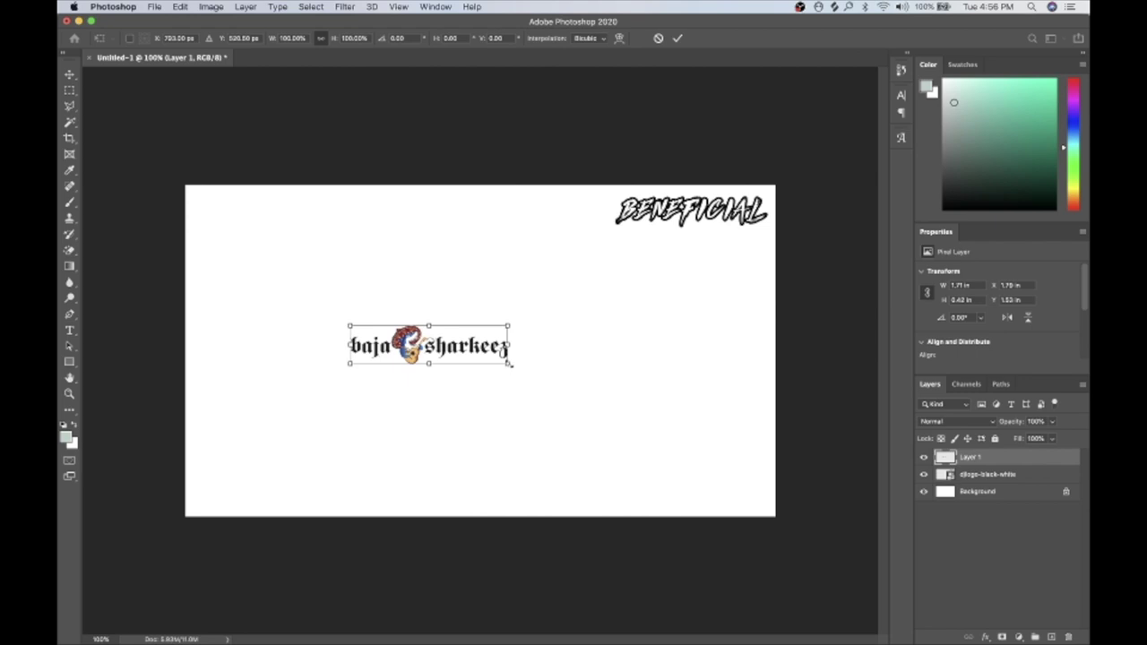
{"action": "left_click_drag", "start_coordinate": [508, 363], "coordinate": [541, 386]}
{"action": "left_click_drag", "start_coordinate": [472, 340], "coordinate": [315, 211]}
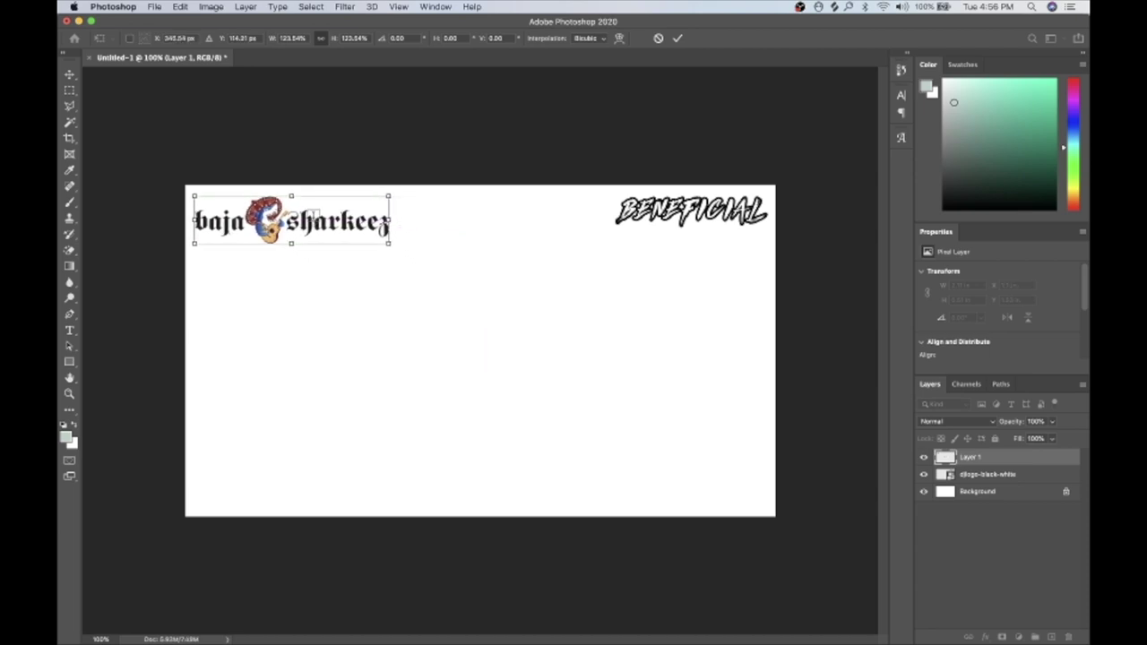
{"action": "key", "text": "Return"}
{"action": "key", "text": "t"}
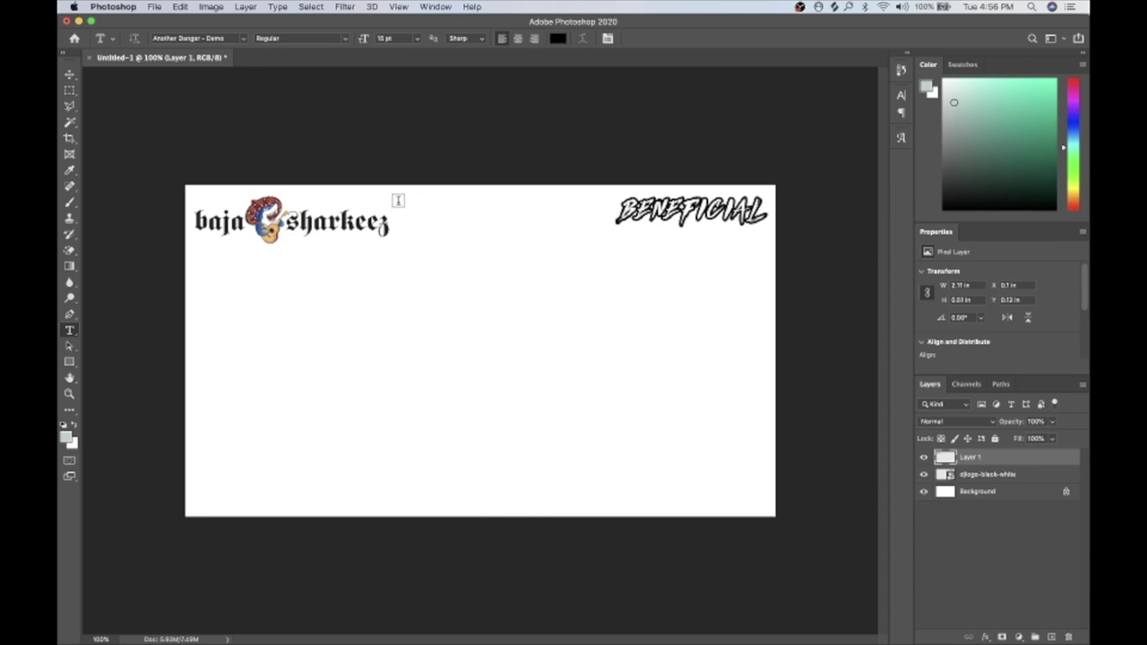
{"action": "left_click_drag", "start_coordinate": [399, 202], "coordinate": [609, 248]}
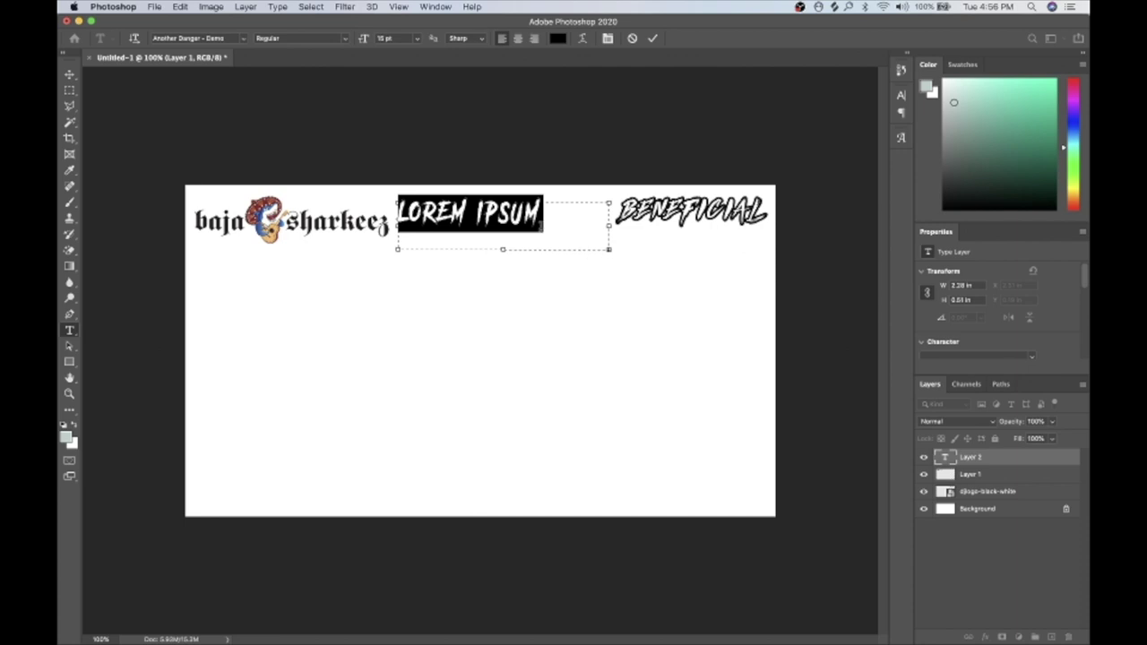
Type THIRSTY THURSDAY in Another Danger - Demo and raise it to 16 pt
{"action": "type", "text": "TH"}
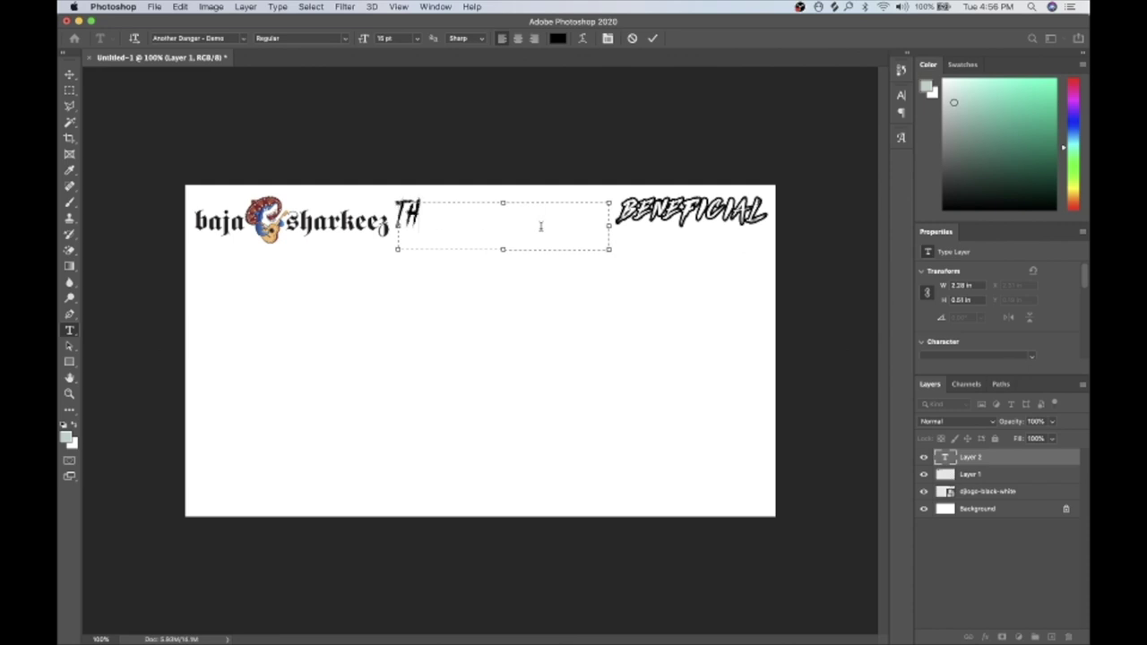
{"action": "type", "text": "IRSTY THURSDAY"}
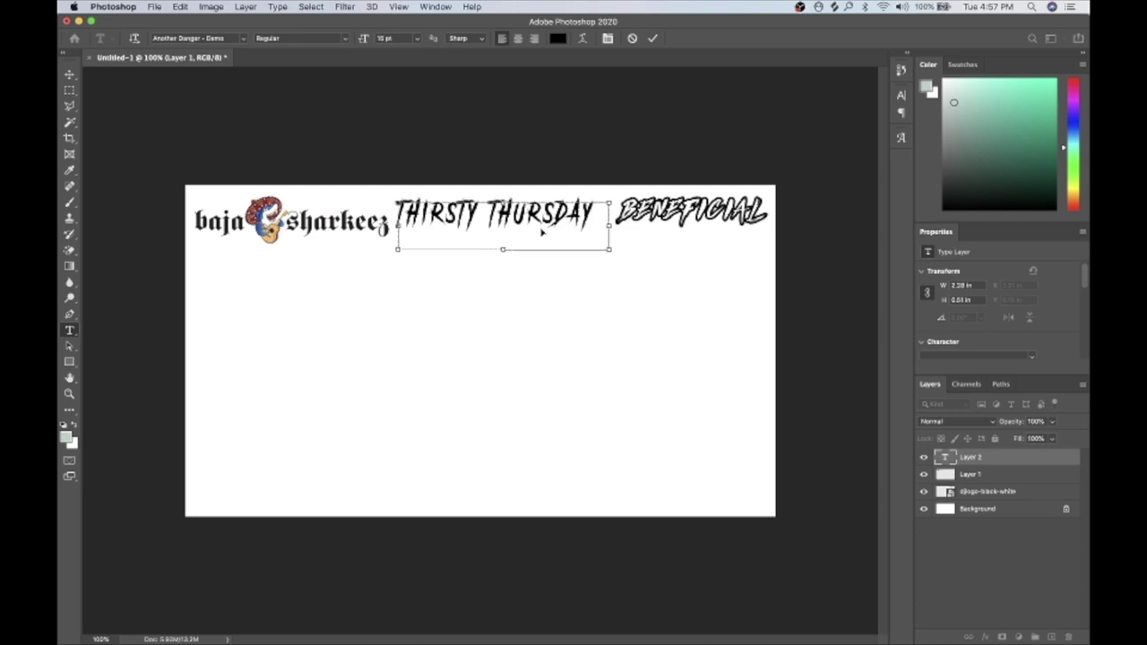
{"action": "triple_click", "coordinate": [541, 228]}
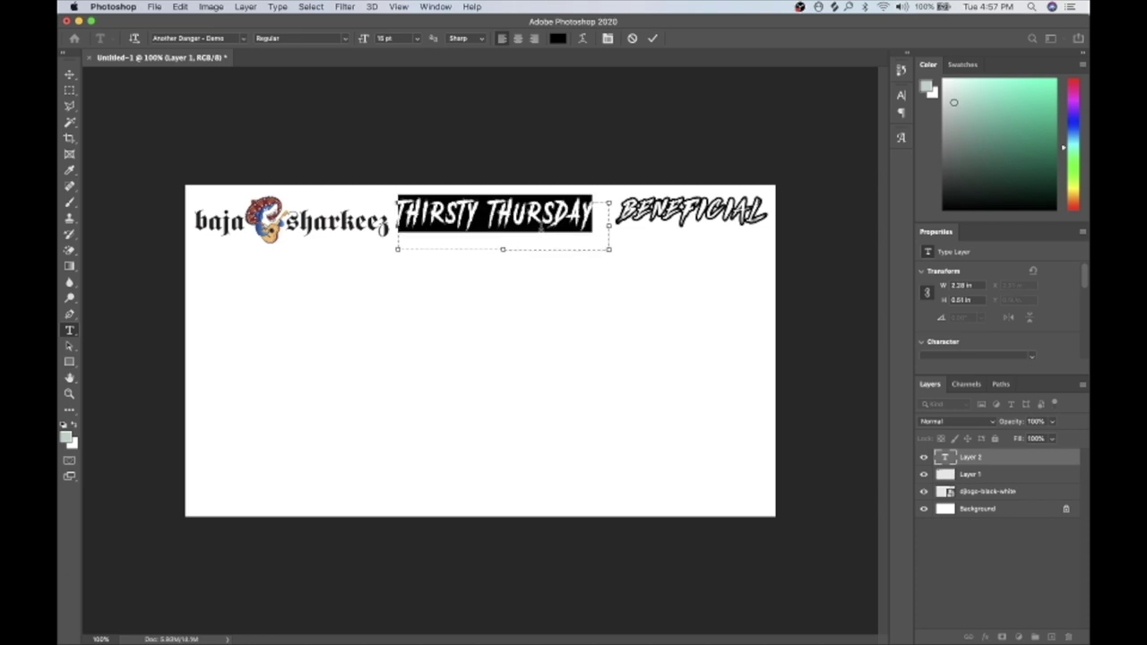
{"action": "left_click", "coordinate": [242, 40]}
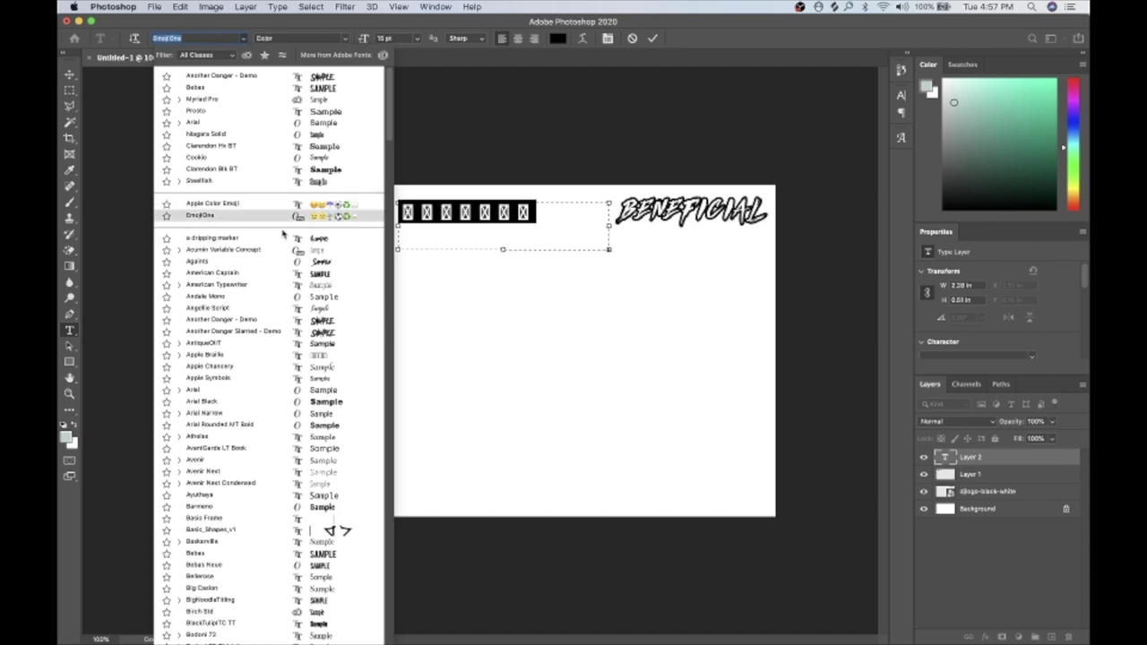
{"action": "left_click", "coordinate": [327, 80]}
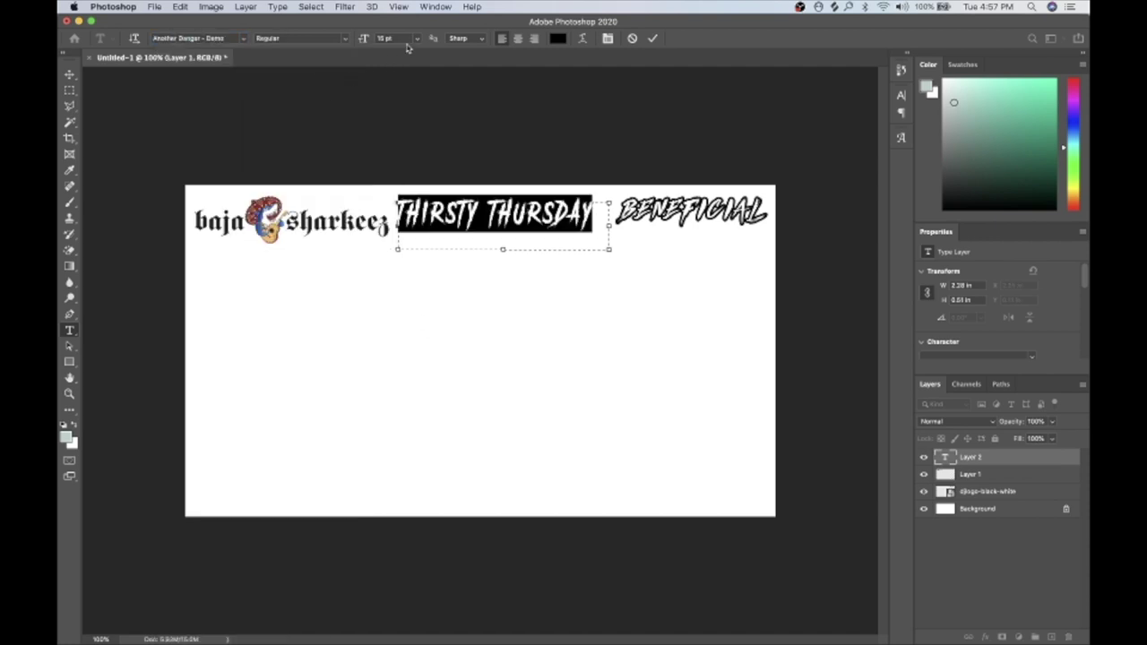
{"action": "left_click", "coordinate": [409, 38]}
{"action": "key", "text": "Up"}
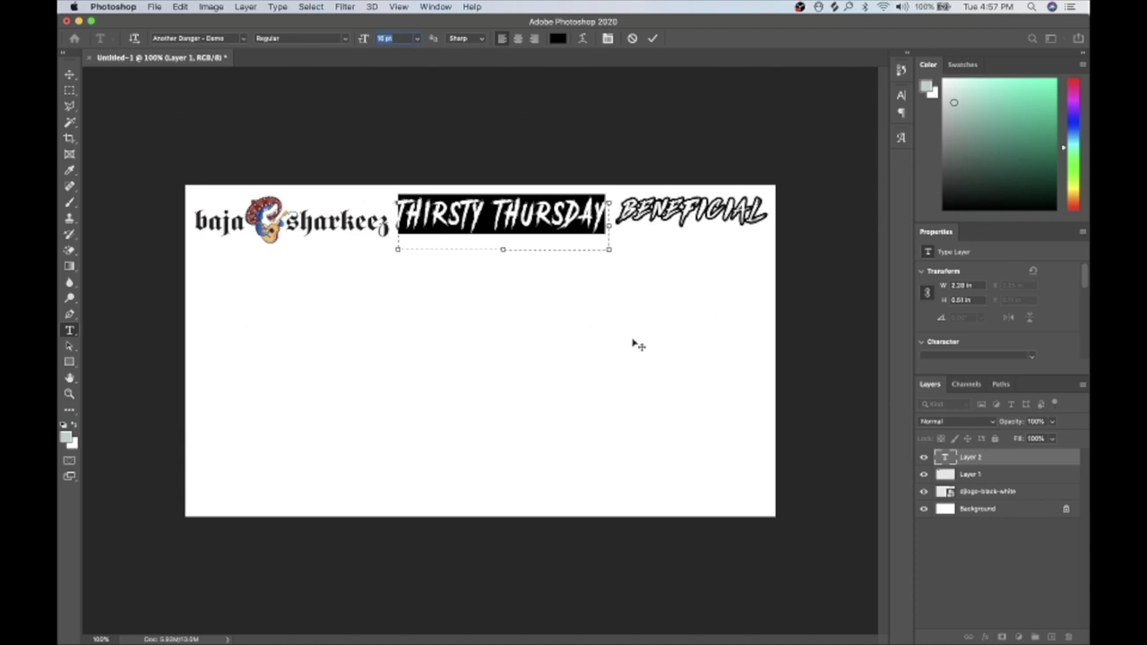
{"action": "left_click", "coordinate": [1010, 478]}
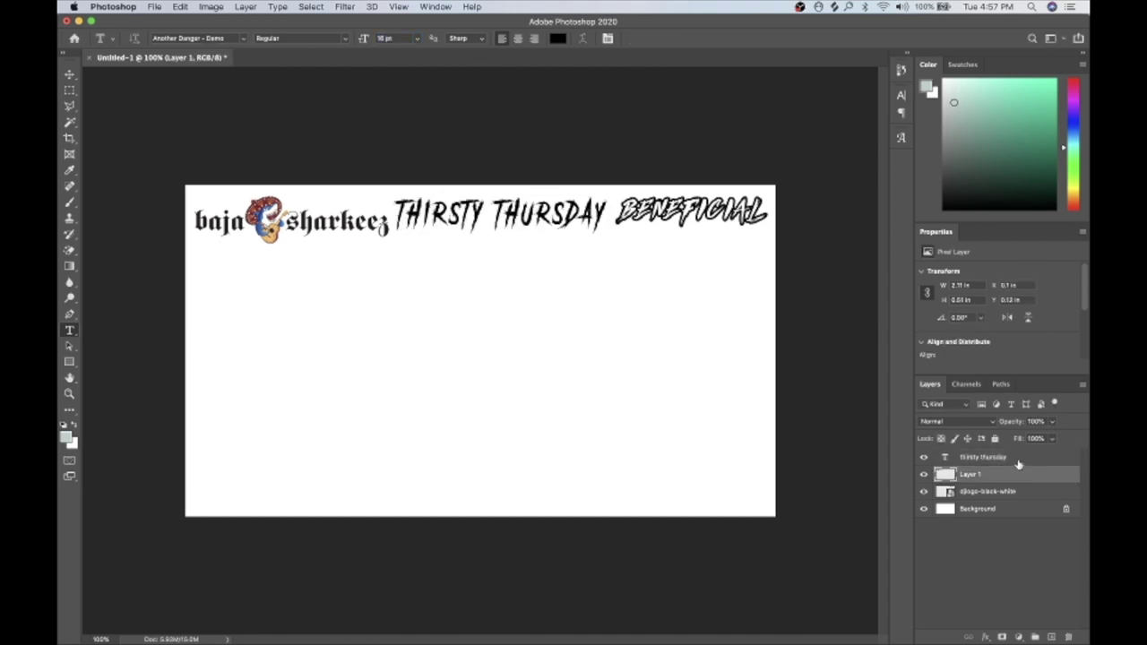
{"action": "left_click", "coordinate": [1020, 495]}
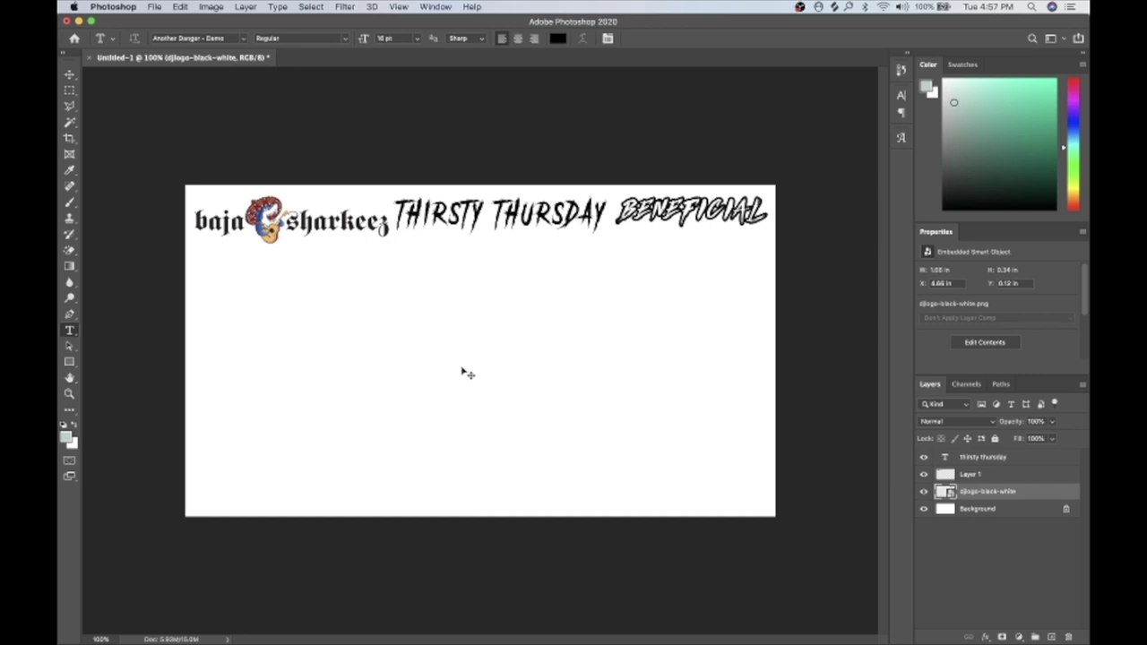
Nudge the BENEFICIAL logo left beside THIRSTY THURSDAY and confirm the title's transform
{"action": "key", "text": "super+t"}
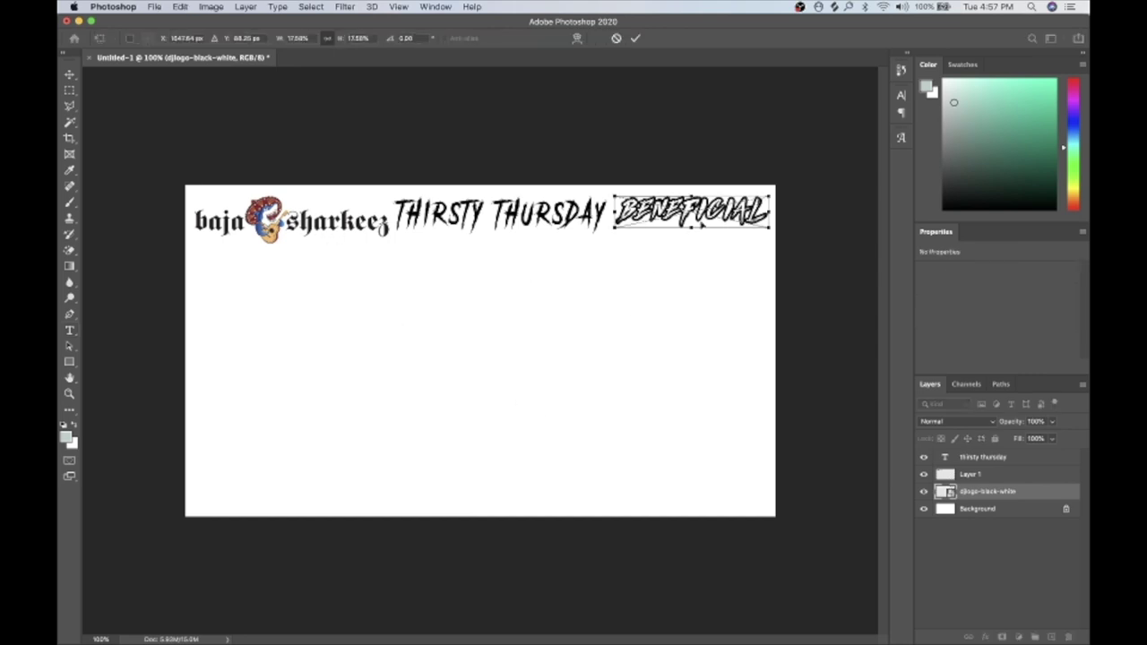
{"action": "left_click_drag", "start_coordinate": [704, 221], "coordinate": [699, 229]}
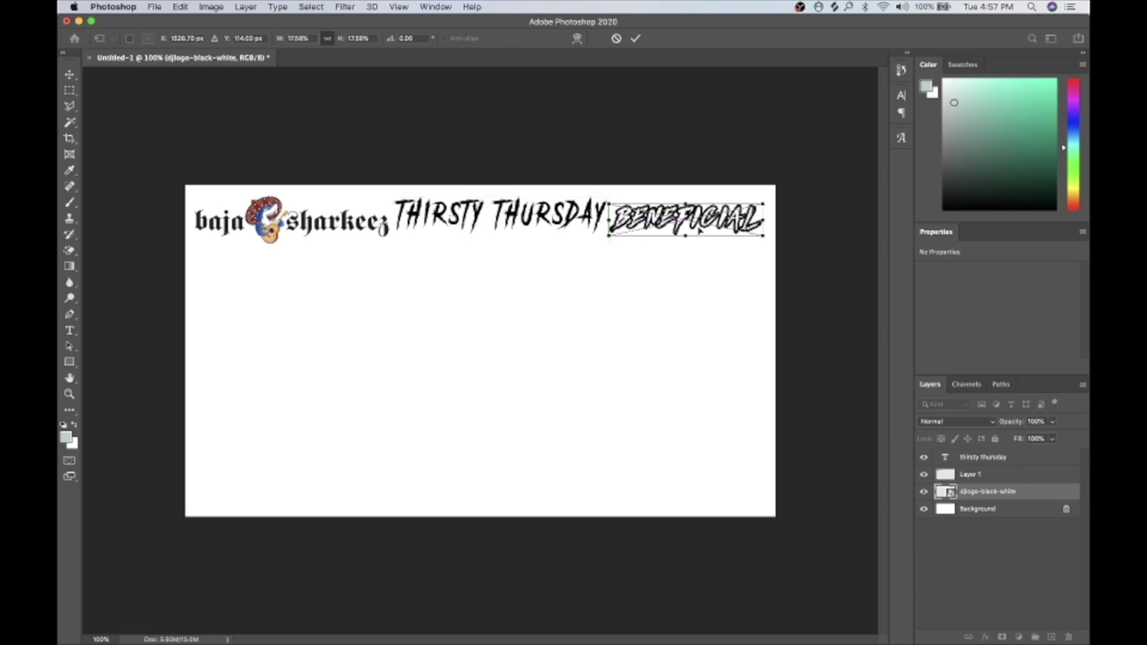
{"action": "key", "text": "Return"}
{"action": "left_click", "coordinate": [1022, 458]}
{"action": "key", "text": "super+t"}
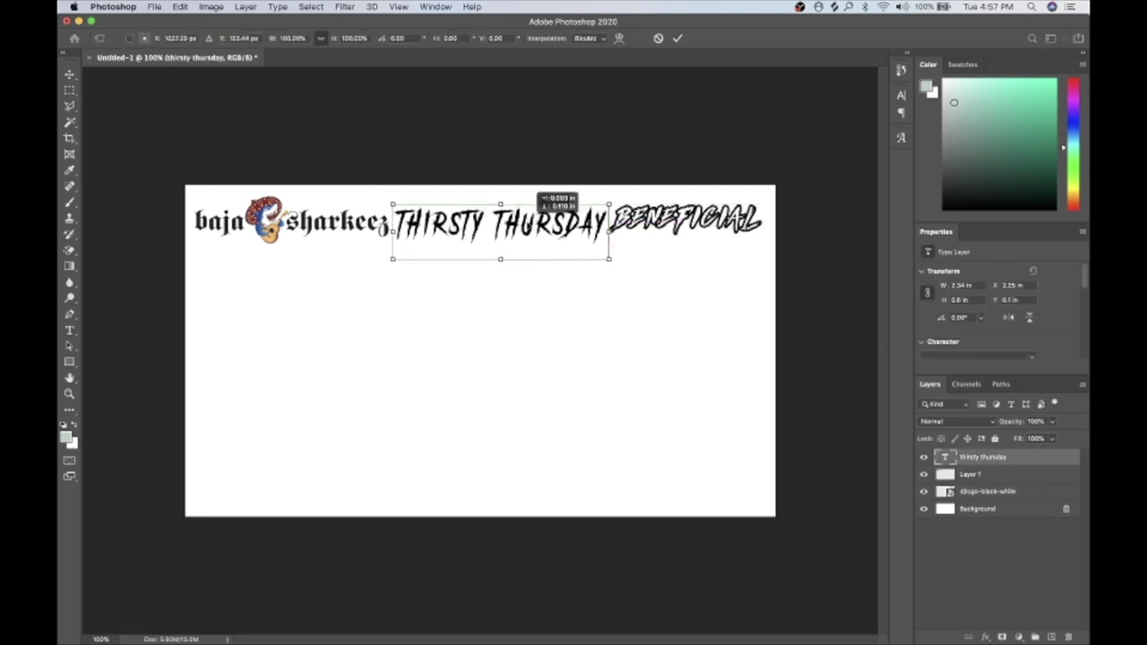
{"action": "key", "text": "Return"}
{"action": "left_click", "coordinate": [986, 491]}
{"action": "left_click", "coordinate": [972, 474]}
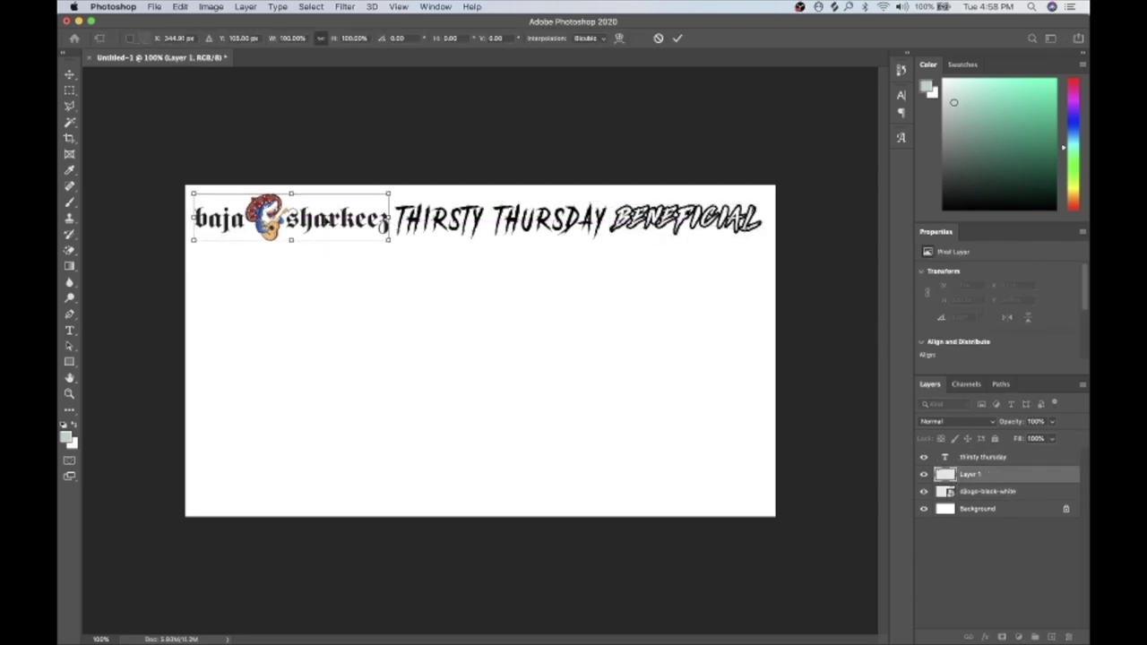
{"action": "key", "text": "t"}
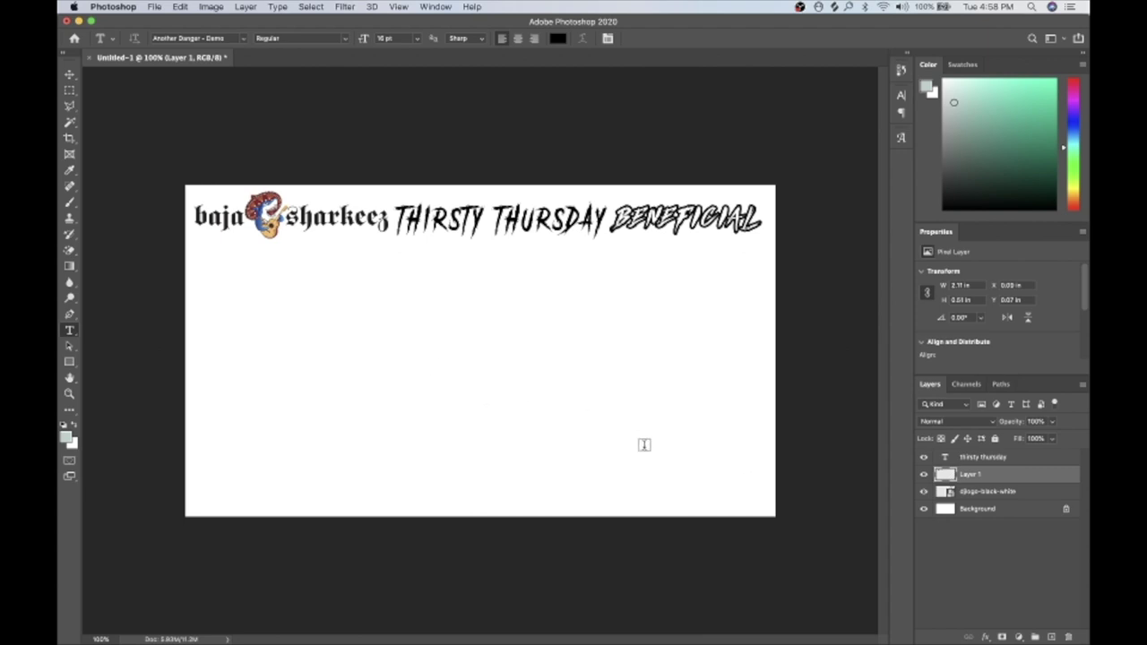
Unlock the Background into Layer 0 and hide it to show a transparent canvas
{"action": "left_click", "coordinate": [1012, 511]}
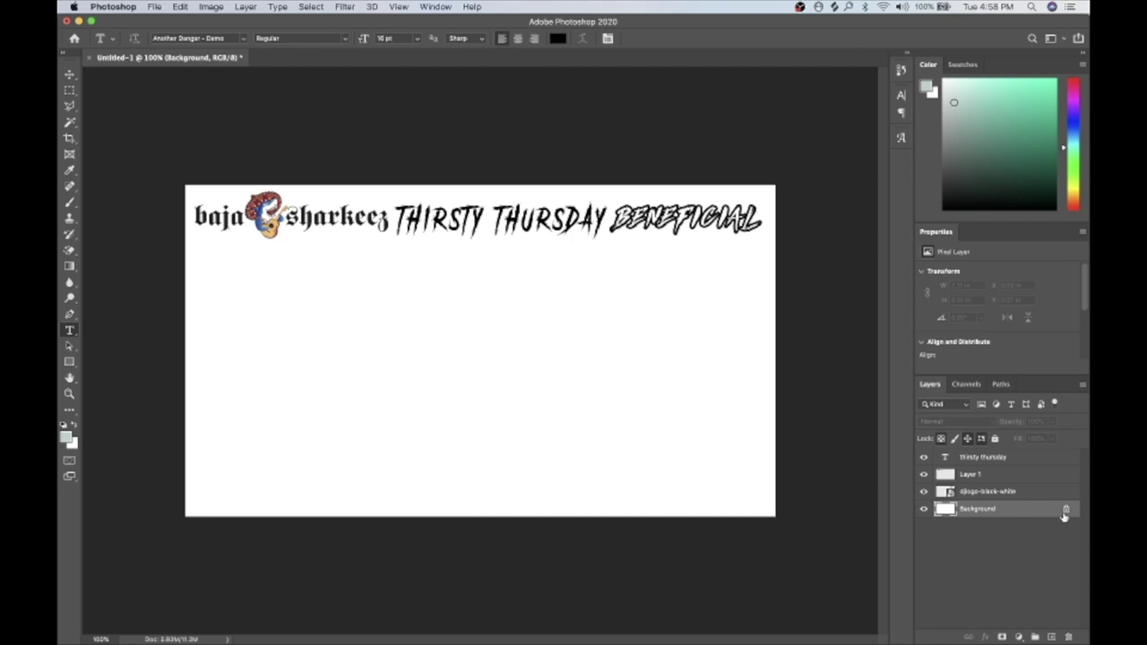
{"action": "left_click", "coordinate": [1065, 511]}
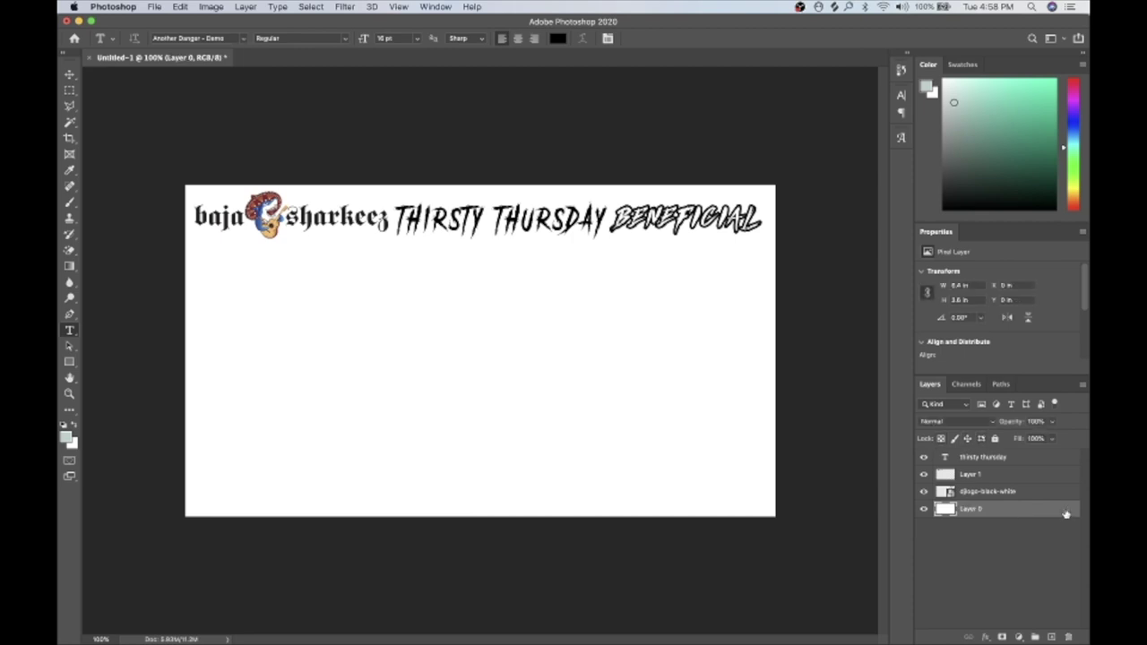
{"action": "left_click", "coordinate": [924, 510]}
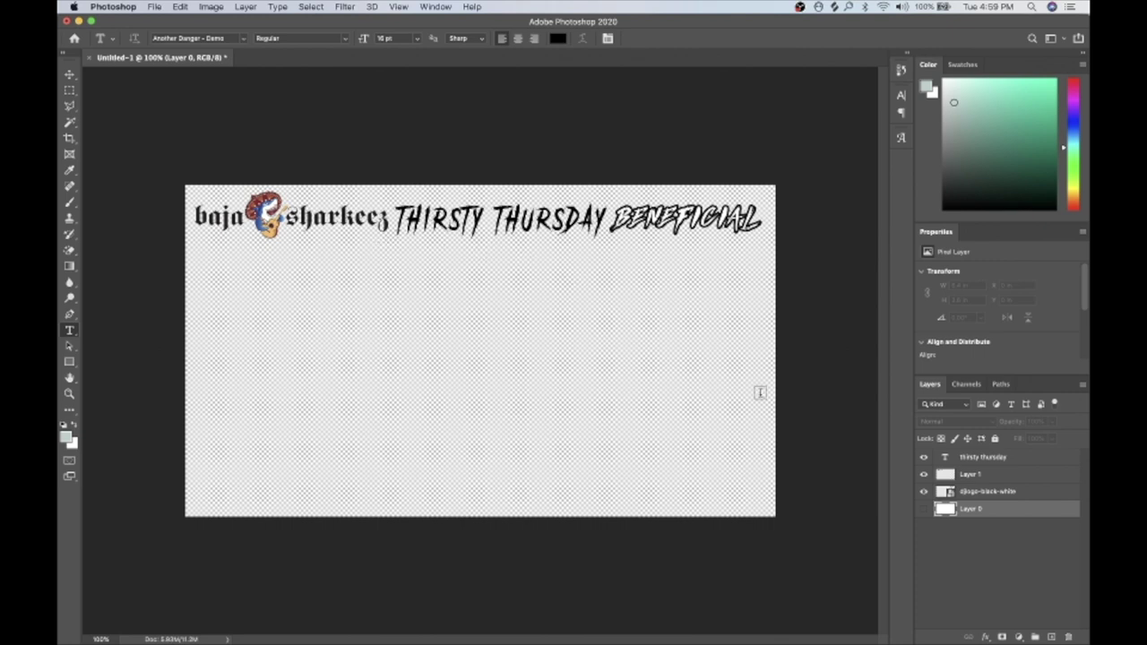
{"action": "left_click", "coordinate": [1028, 493]}
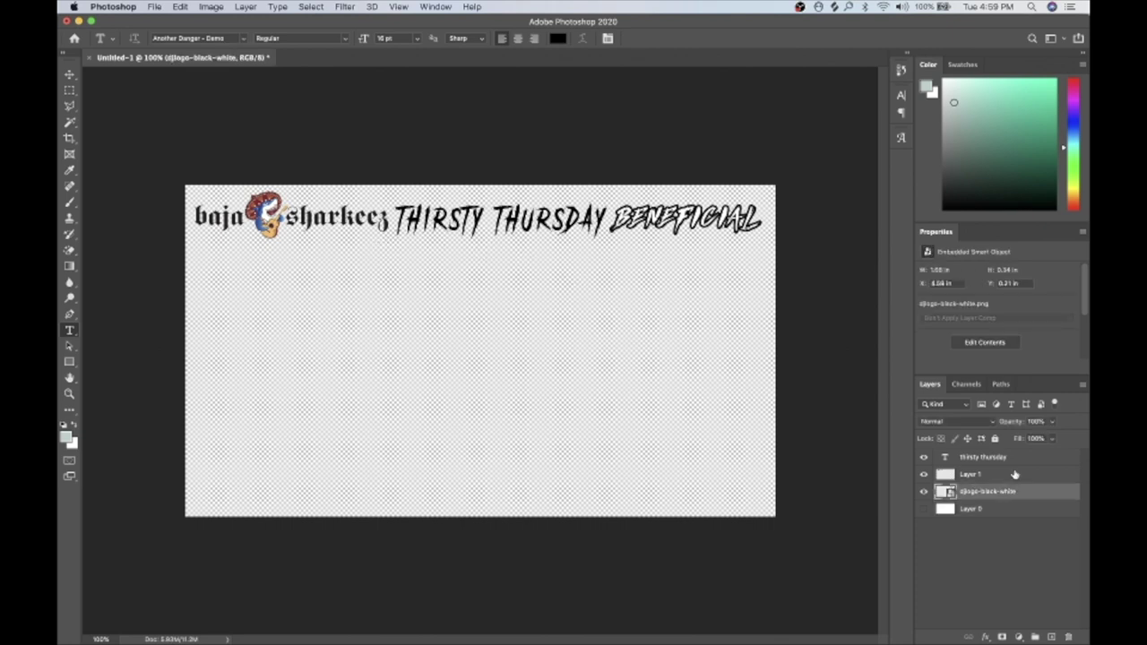
{"action": "left_click", "coordinate": [1014, 475]}
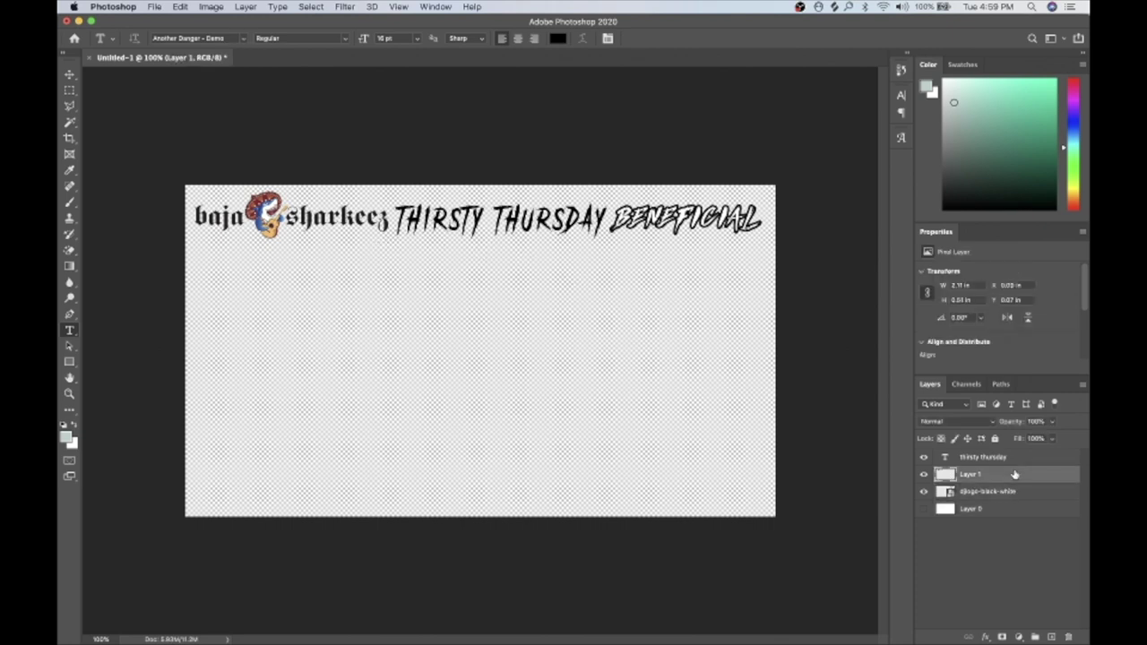
Add a white Outer Glow to the Baja Sharkeez logo layer
{"action": "left_click", "coordinate": [985, 637]}
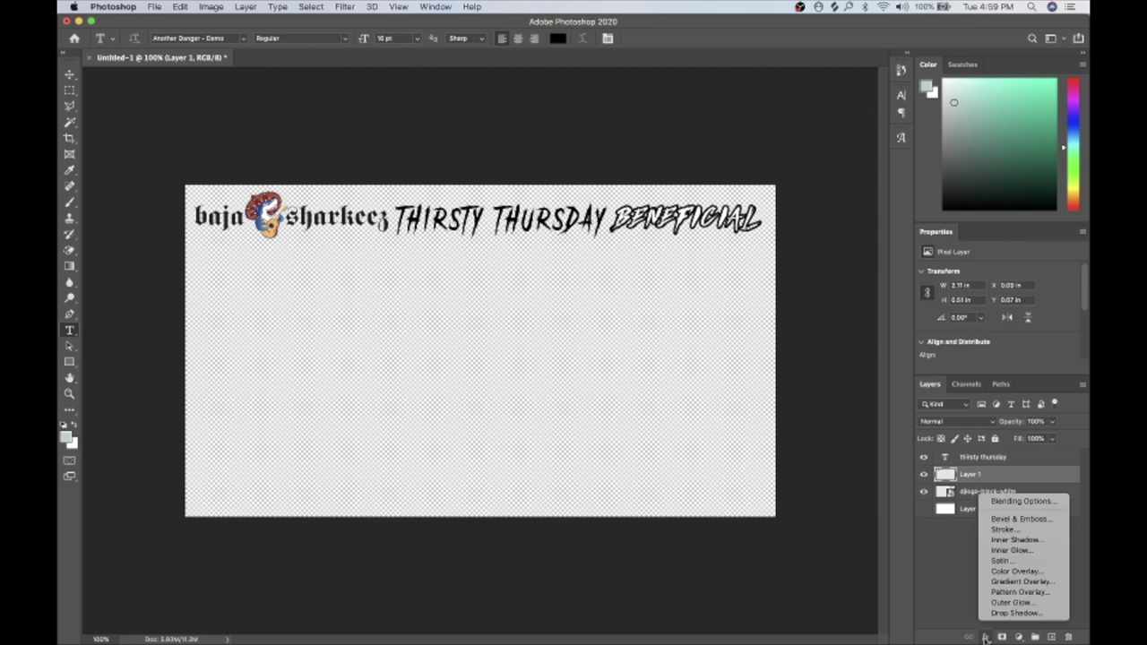
{"action": "left_click", "coordinate": [1004, 603]}
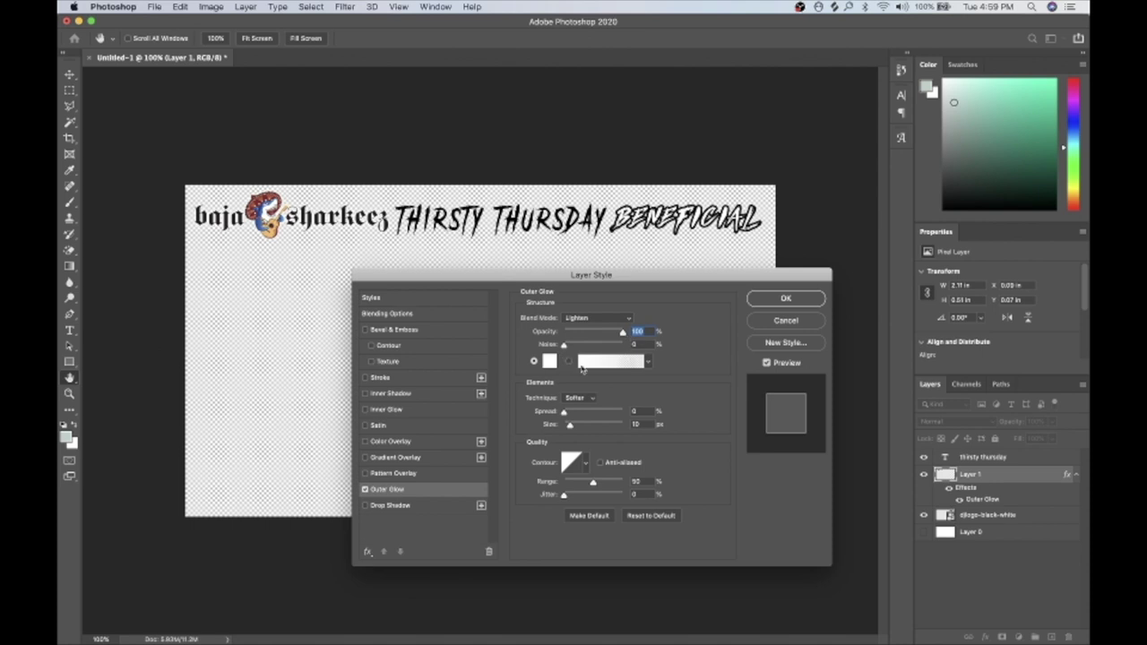
{"action": "left_click", "coordinate": [549, 360]}
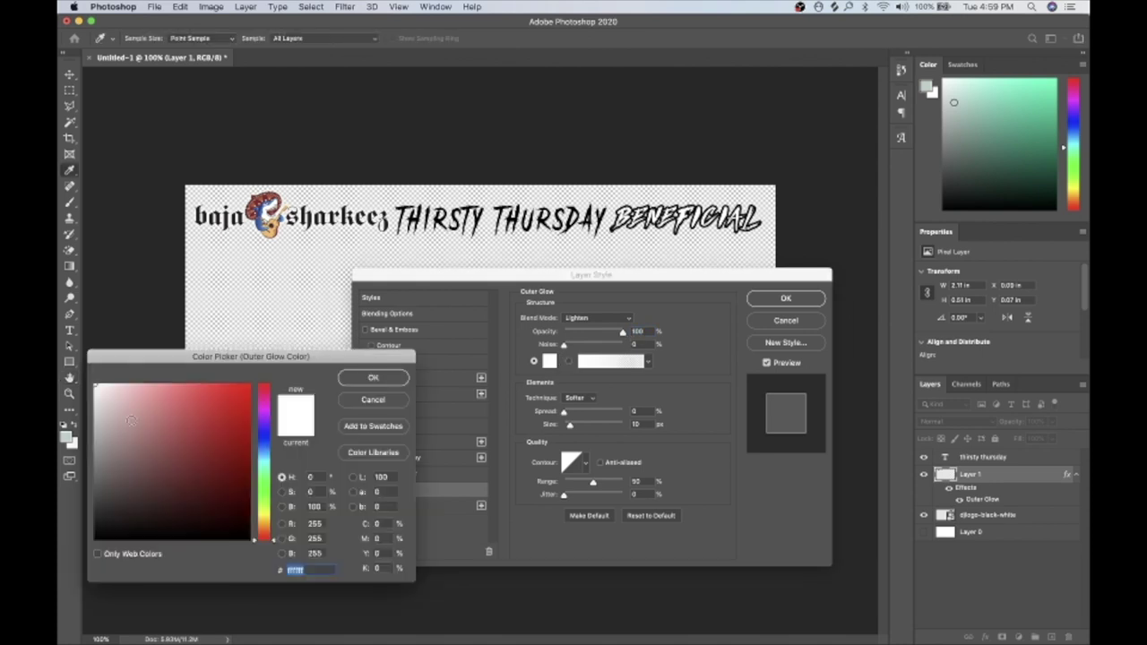
{"action": "left_click", "coordinate": [225, 403]}
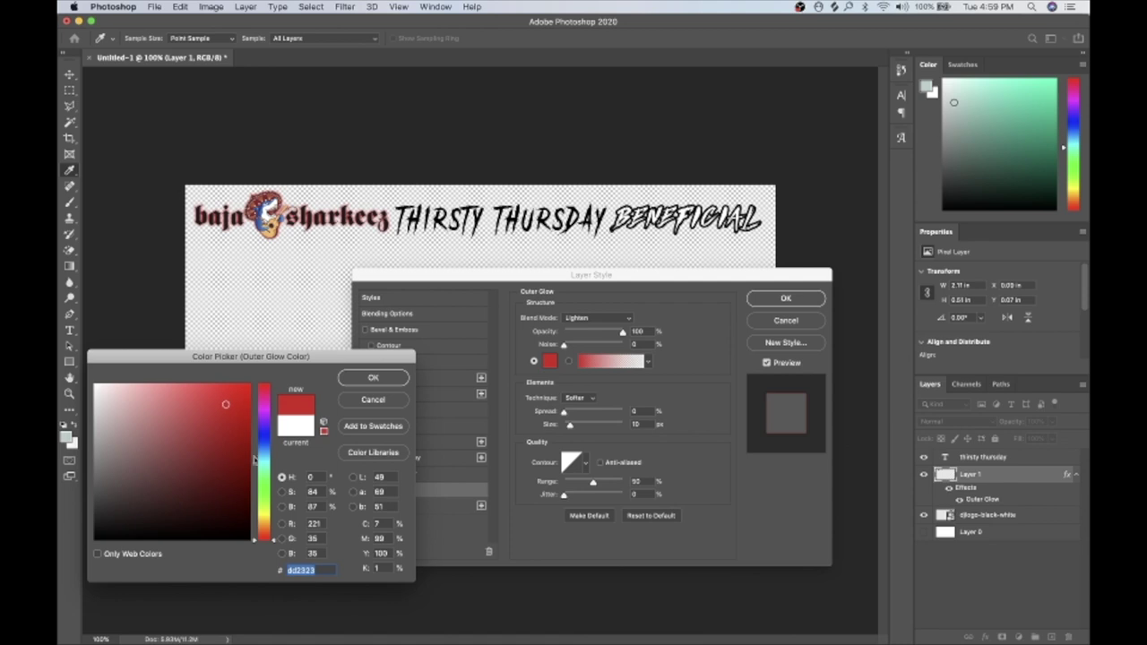
{"action": "left_click", "coordinate": [265, 419]}
{"action": "left_click_drag", "start_coordinate": [130, 435], "coordinate": [80, 380]}
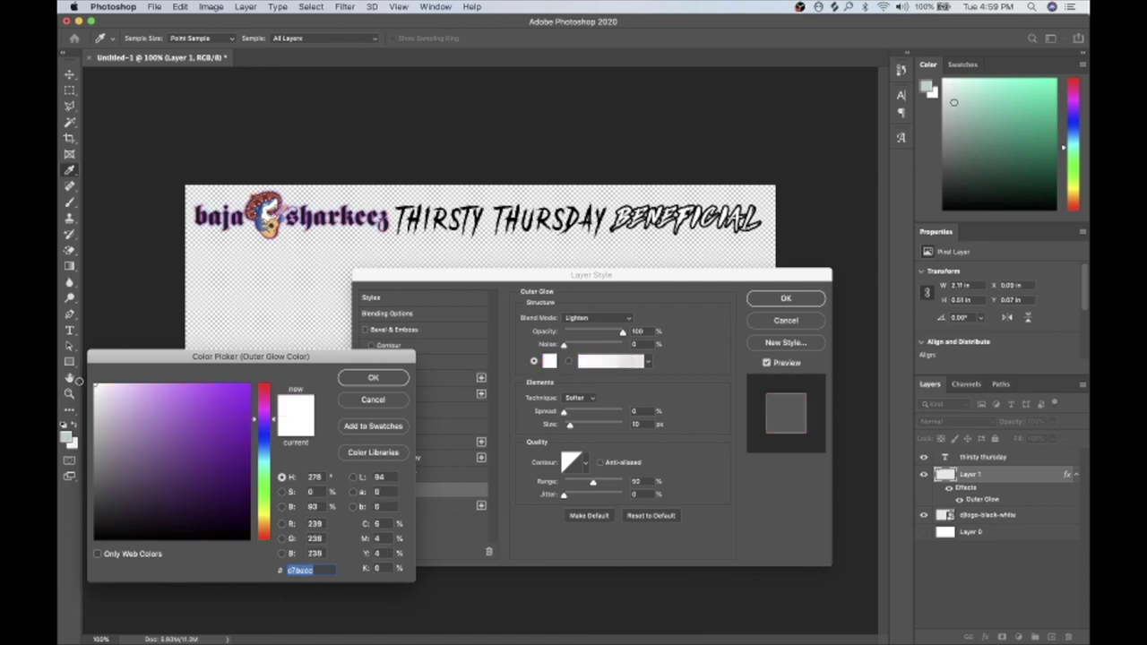
{"action": "left_click", "coordinate": [383, 380]}
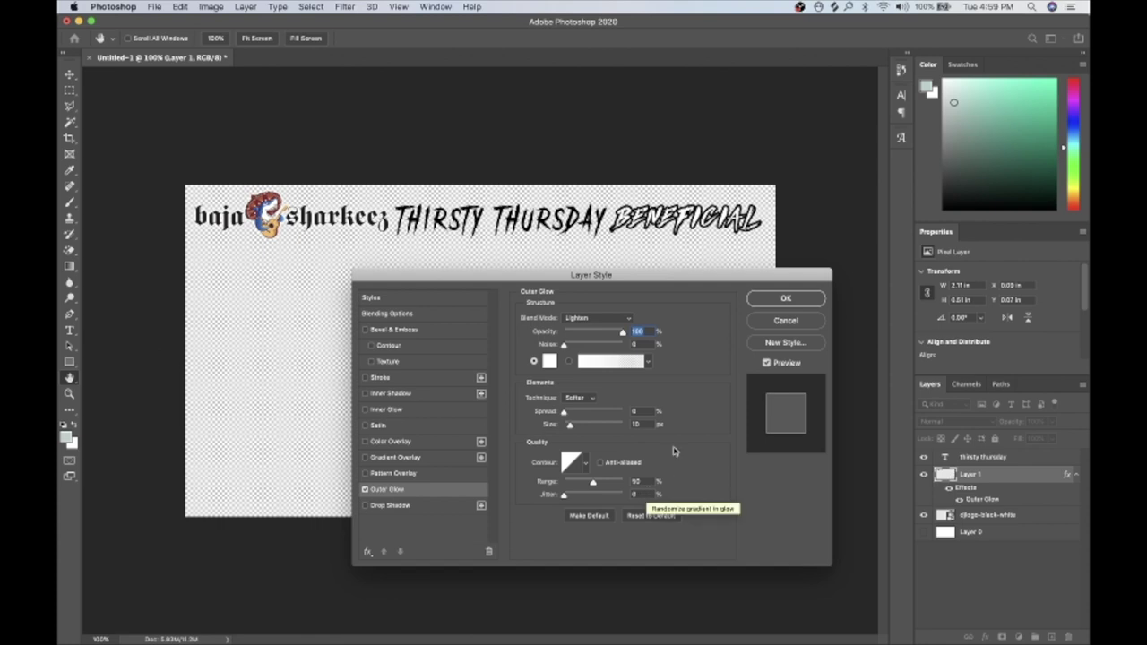
{"action": "left_click", "coordinate": [771, 302]}
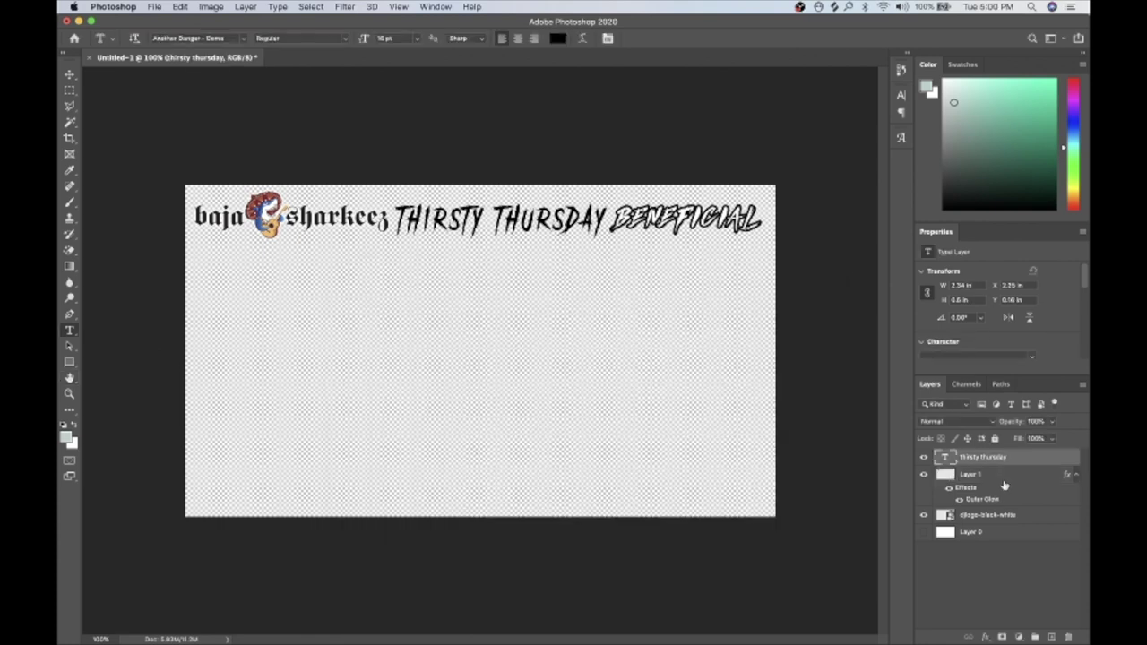
Add the same Outer Glow to the THIRSTY THURSDAY title
{"action": "left_click", "coordinate": [986, 636]}
{"action": "left_click", "coordinate": [1009, 602]}
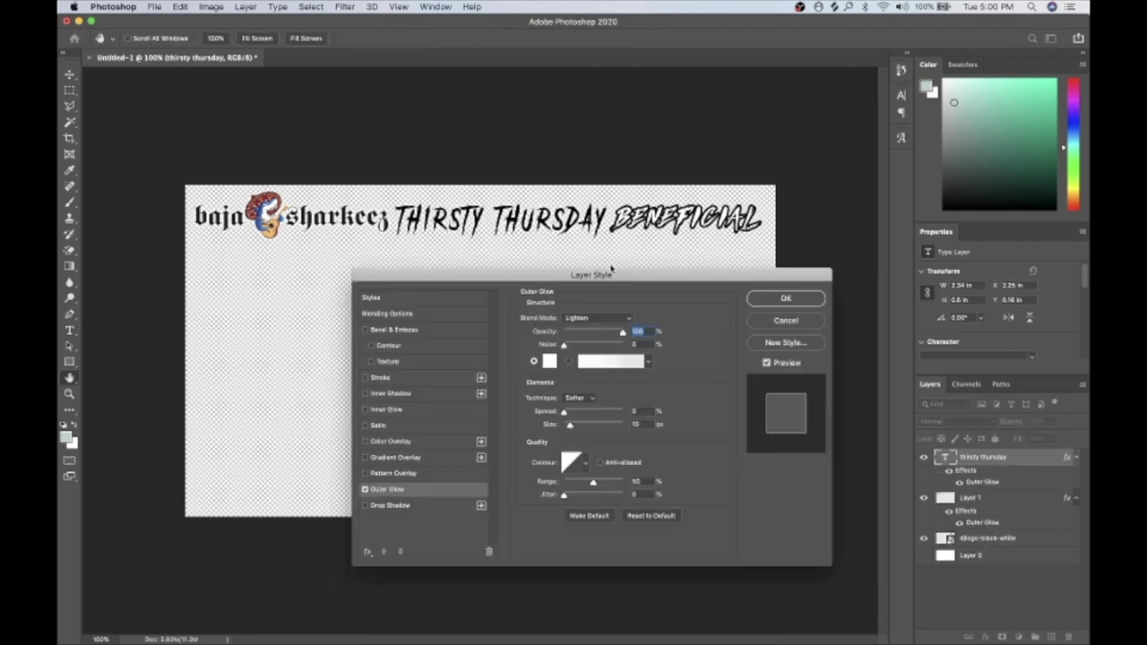
{"action": "left_click", "coordinate": [770, 303]}
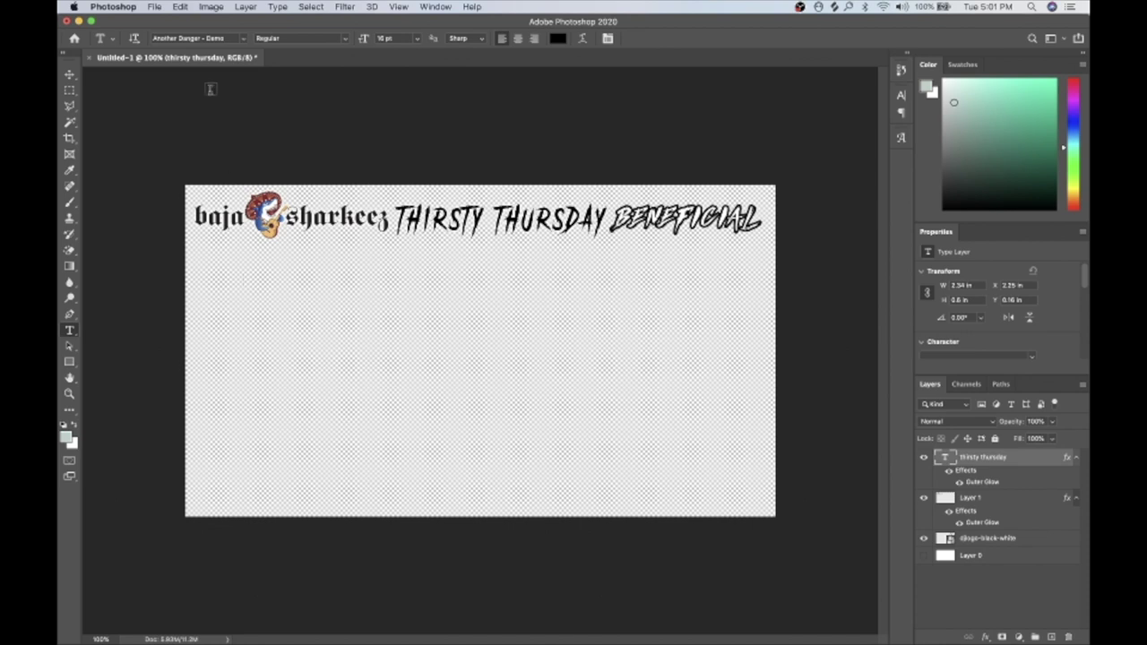
Quick Export the canvas as Untitled-1.png onto the Desktop
{"action": "left_click", "coordinate": [156, 6]}
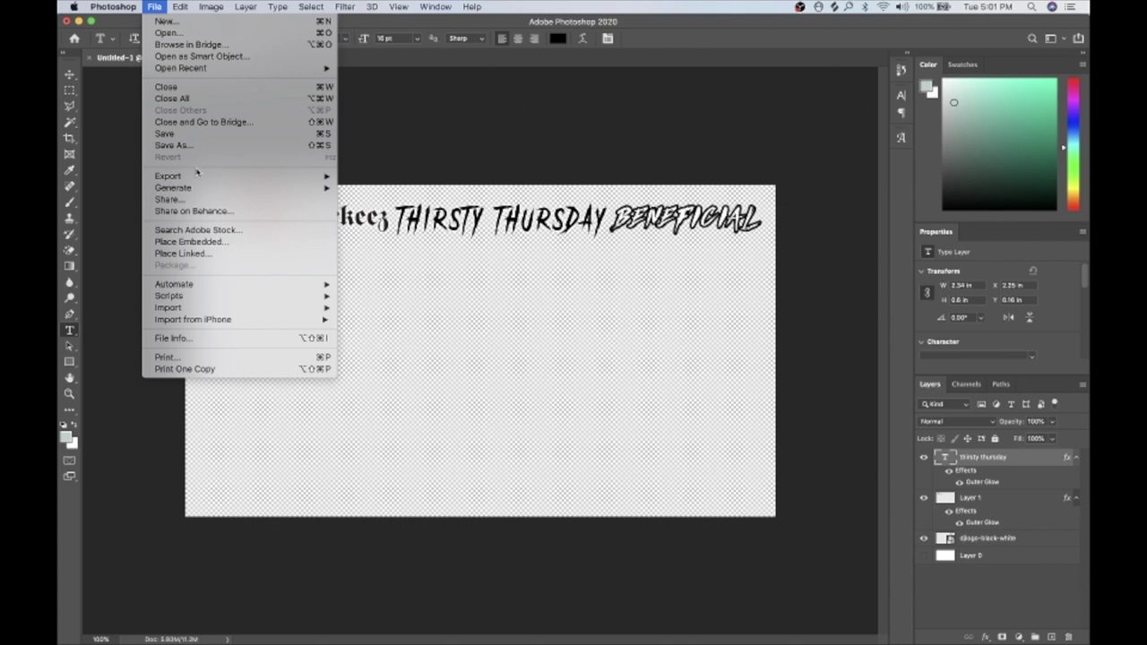
{"action": "mouse_move", "coordinate": [196, 177]}
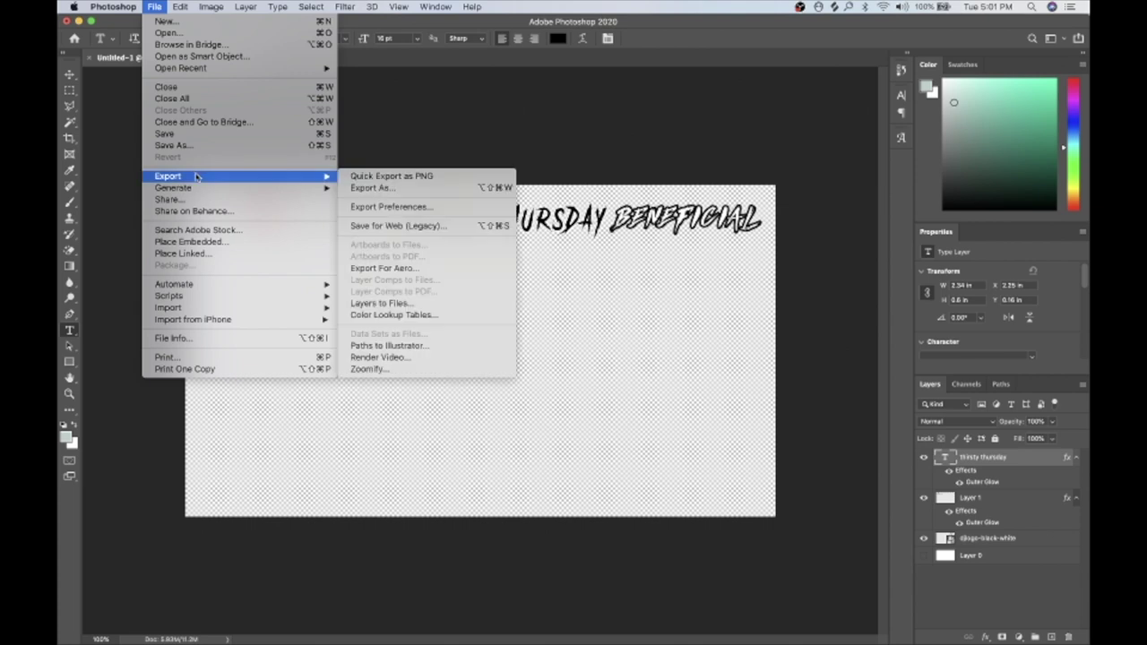
{"action": "left_click", "coordinate": [400, 177]}
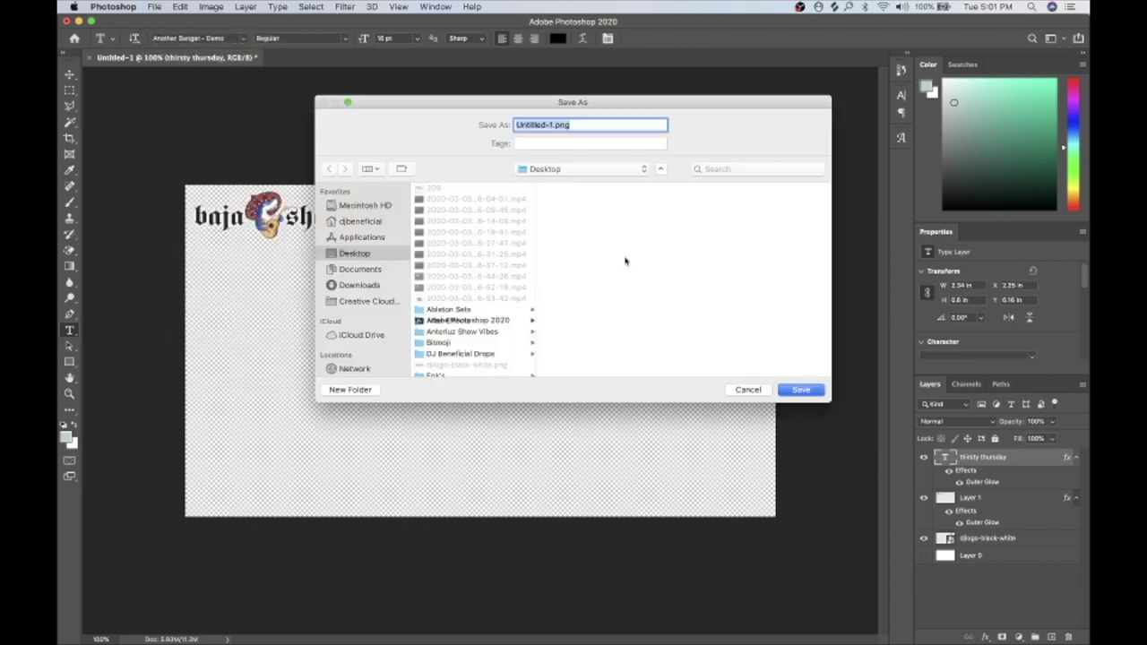
{"action": "left_click", "coordinate": [802, 389]}
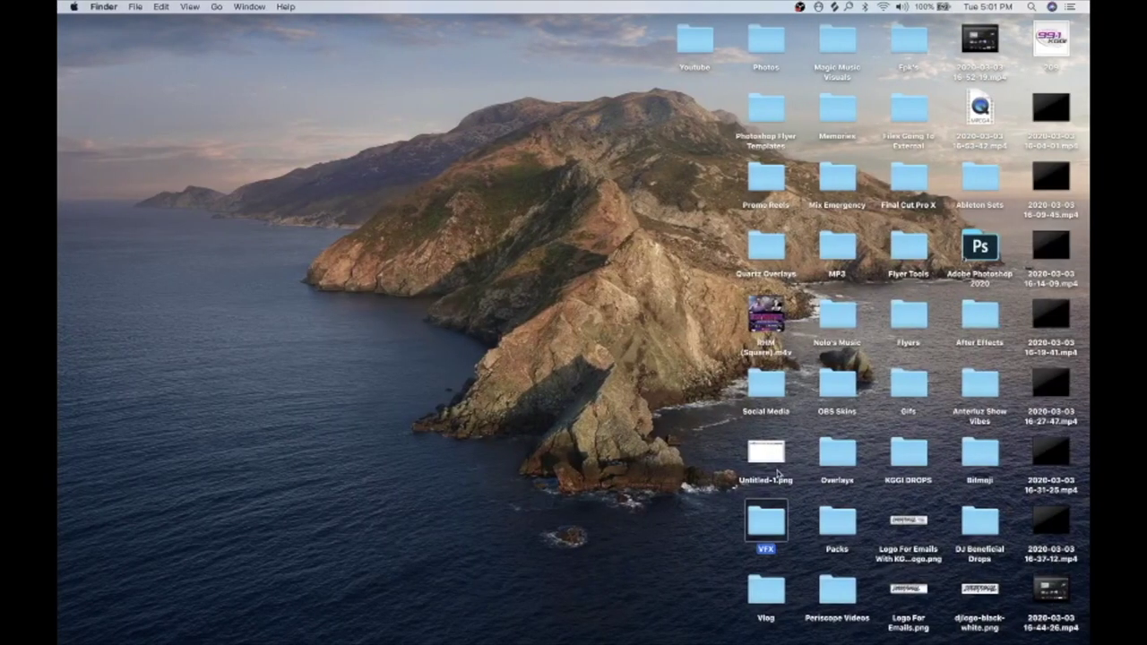
{"action": "left_click_drag", "start_coordinate": [778, 475], "coordinate": [878, 574]}
Drop Untitled-1.png into a MixEmergency slot, play it over the video, then return to Photoshop
{"action": "key", "text": "super+Tab"}
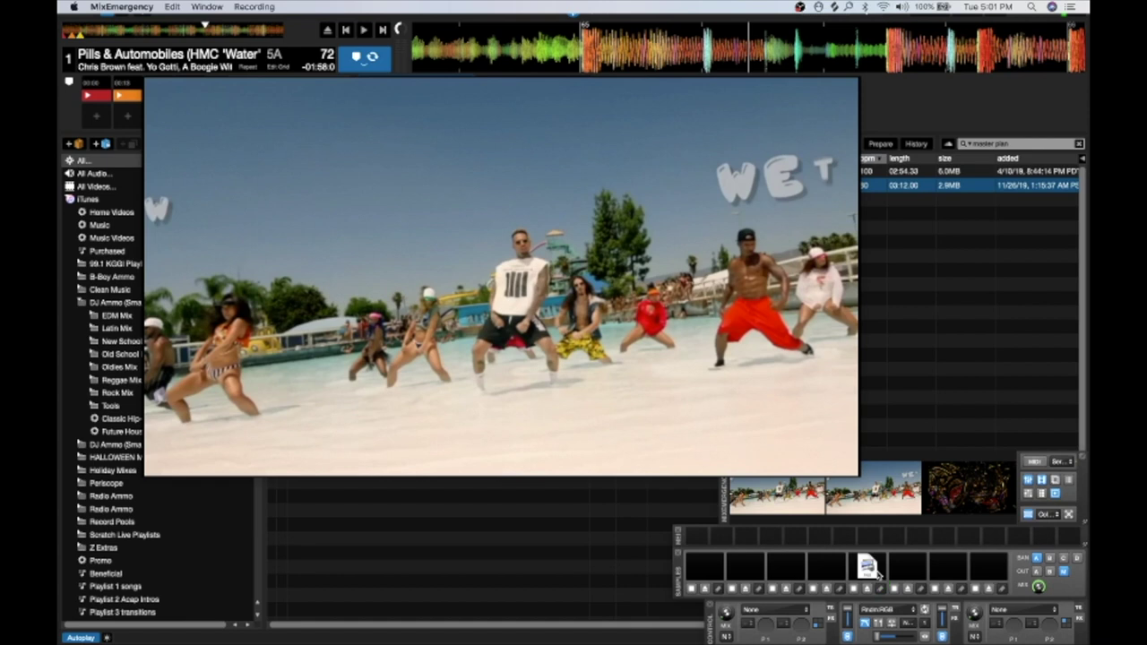
{"action": "left_click", "coordinate": [869, 568]}
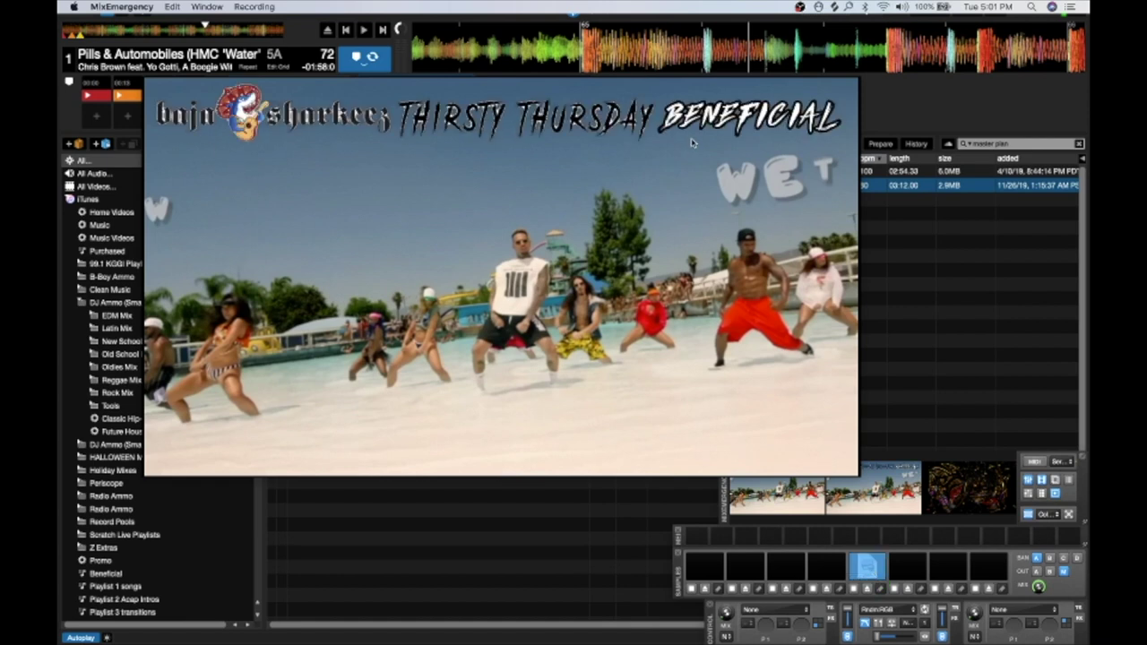
{"action": "left_click", "coordinate": [364, 30]}
{"action": "left_click", "coordinate": [364, 30]}
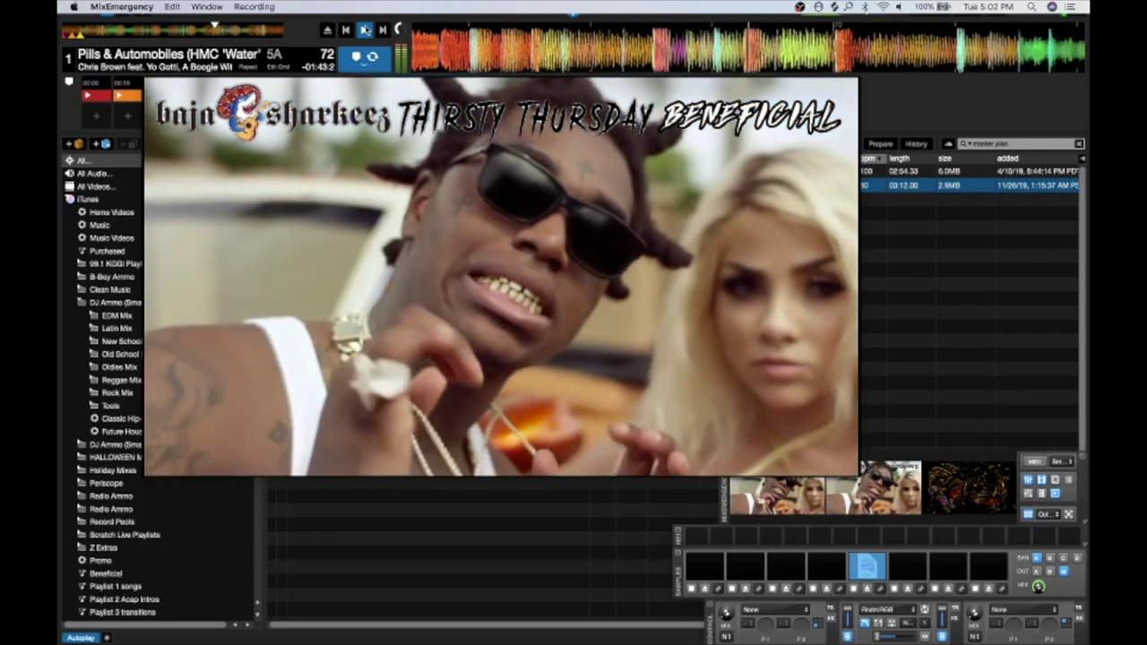
{"action": "key", "text": "super+Tab"}
{"action": "key", "text": "super+Tab"}
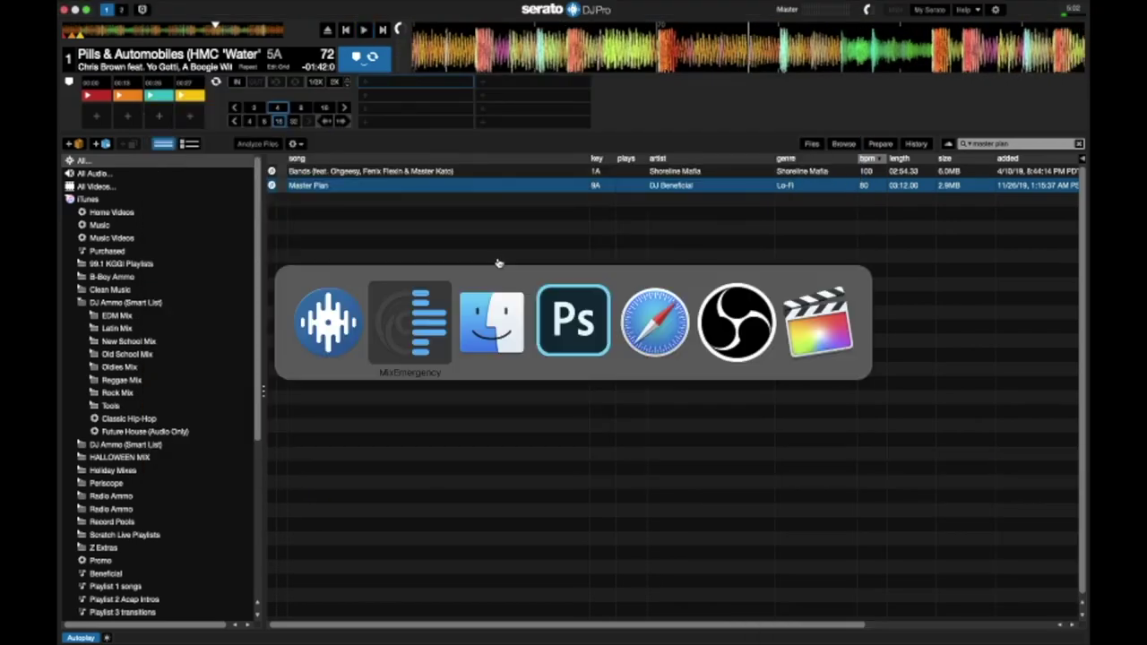
{"action": "left_click", "coordinate": [573, 321]}
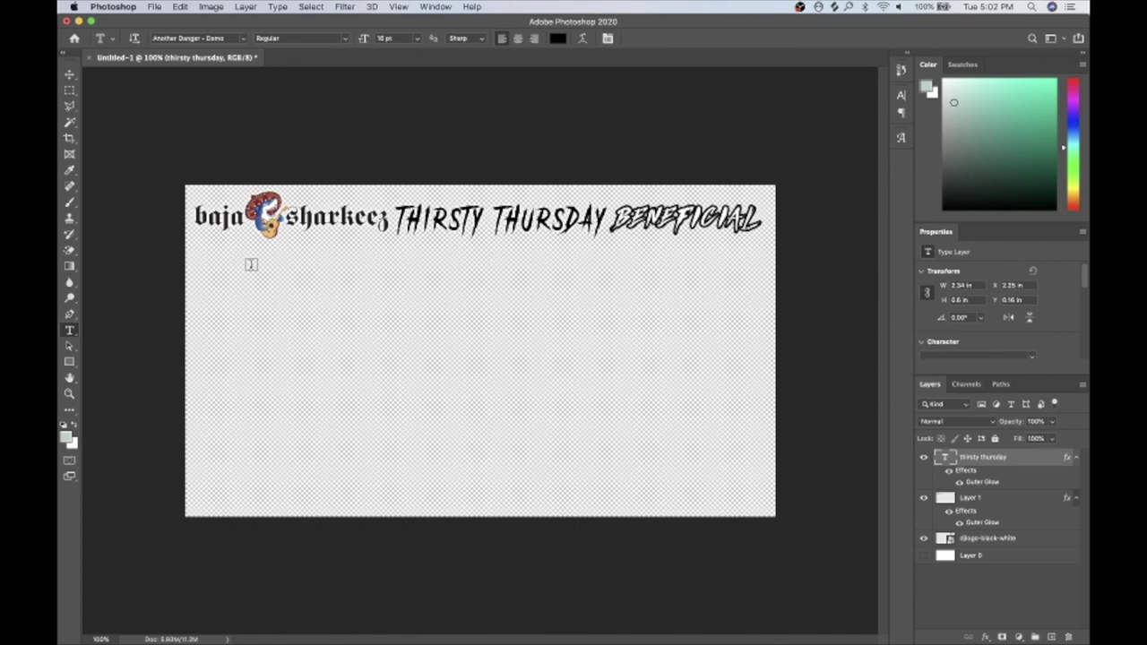
{"action": "key", "text": "super+Tab"}
Search Google Images for 'waves transparent'
{"action": "key", "text": "Tab"}
{"action": "key", "text": "Tab"}
{"action": "key", "text": "Tab"}
{"action": "key", "text": "Tab"}
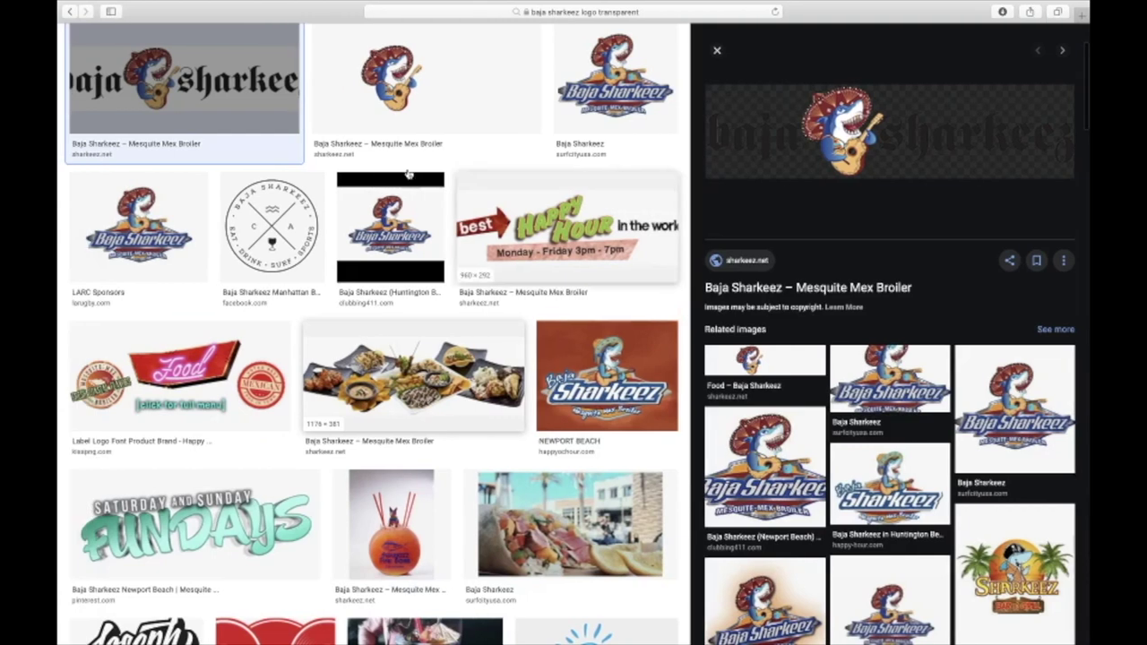
{"action": "left_click", "coordinate": [463, 10]}
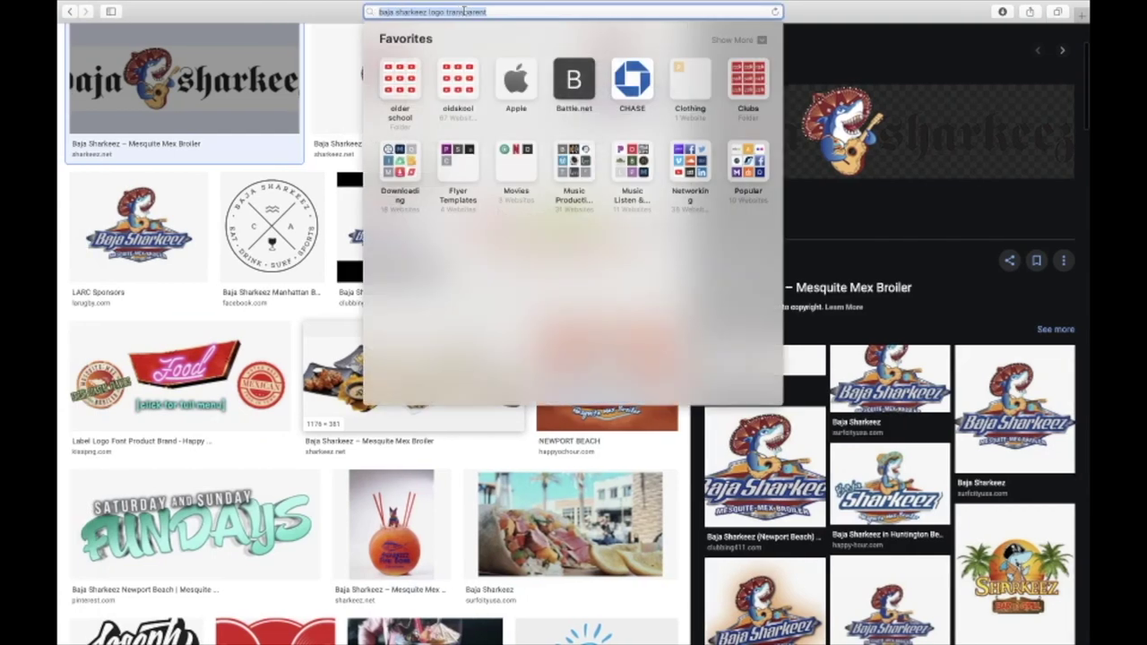
{"action": "type", "text": "wav"}
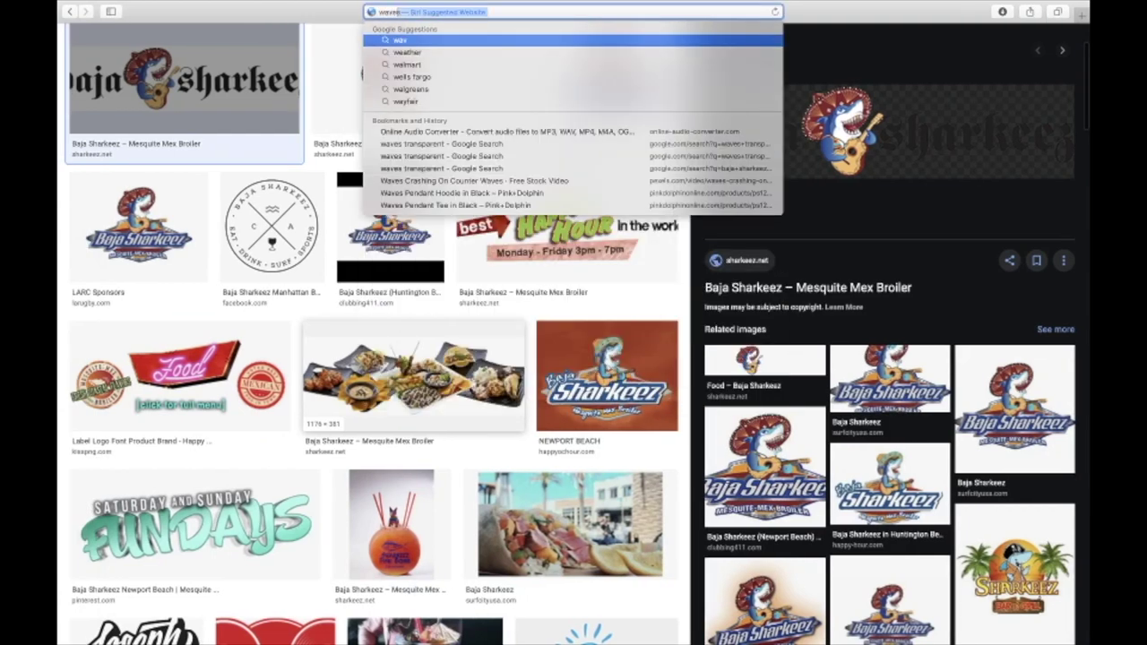
{"action": "type", "text": "es transparent"}
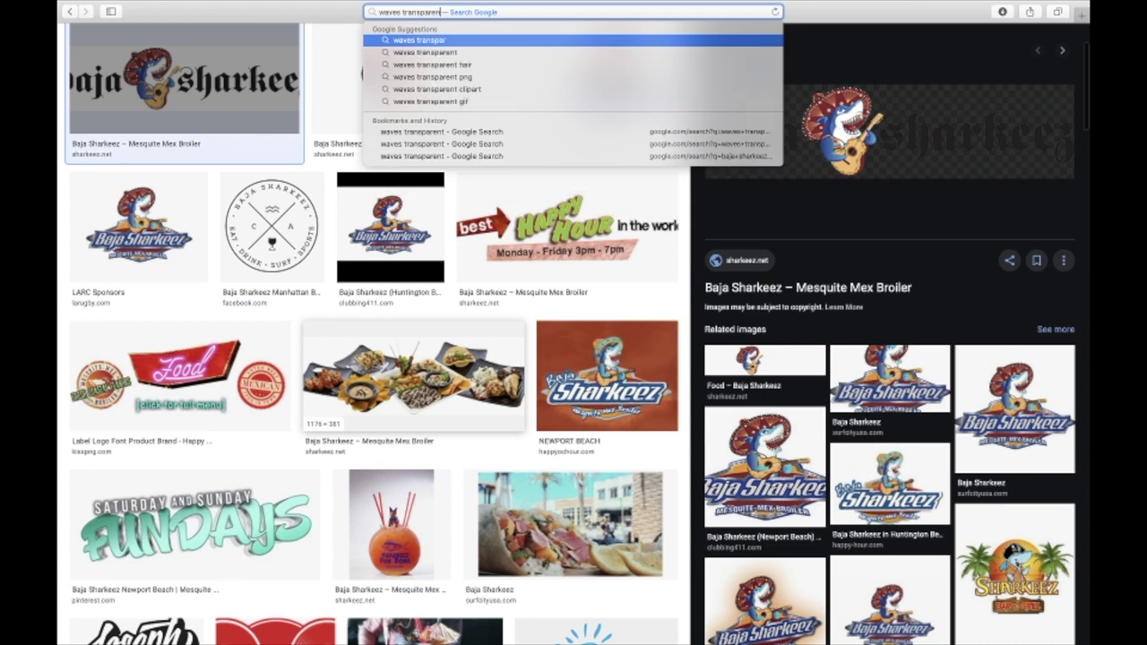
{"action": "key", "text": "Return"}
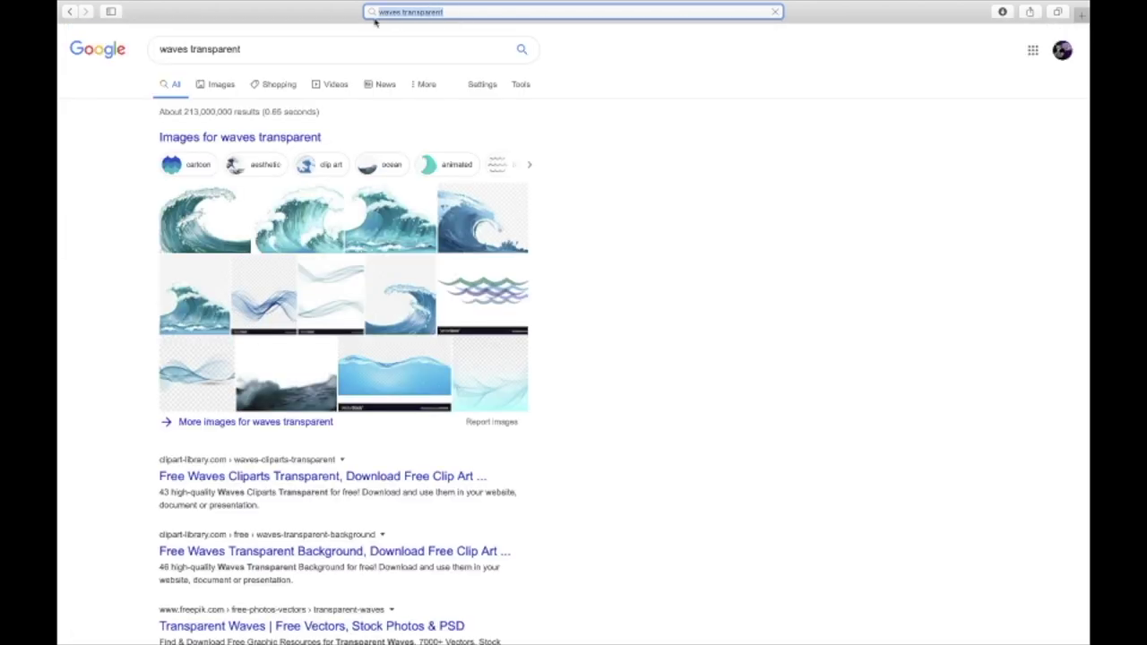
{"action": "left_click", "coordinate": [221, 84]}
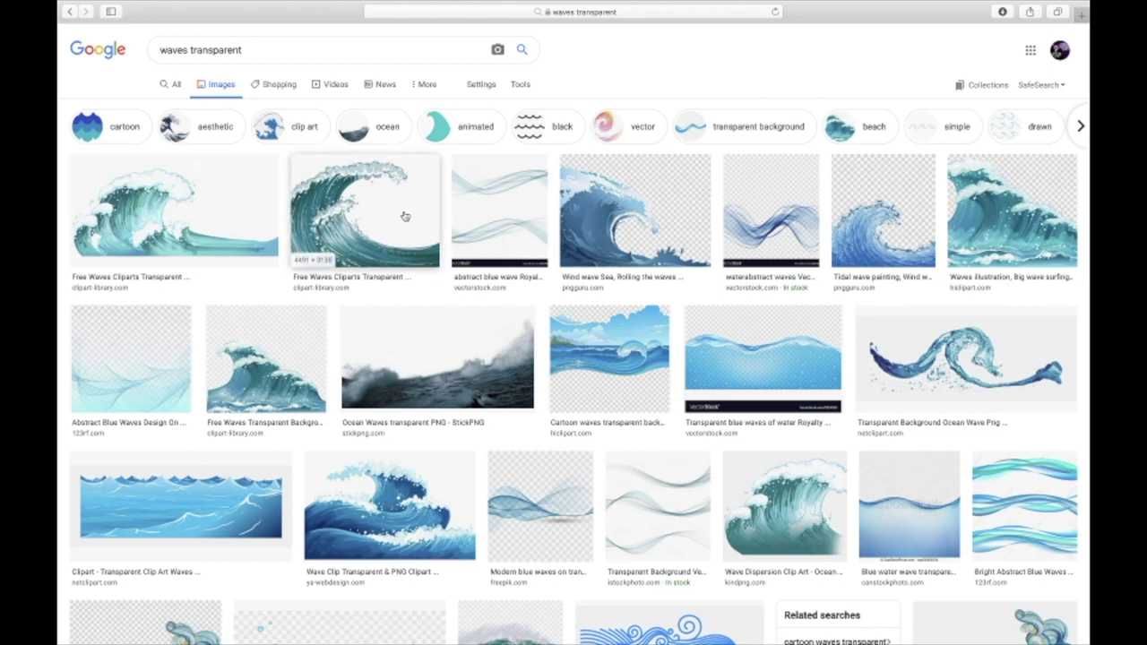
Drag a blue rolling-wave picture onto the Photoshop banner, then delete it
{"action": "left_click", "coordinate": [650, 202]}
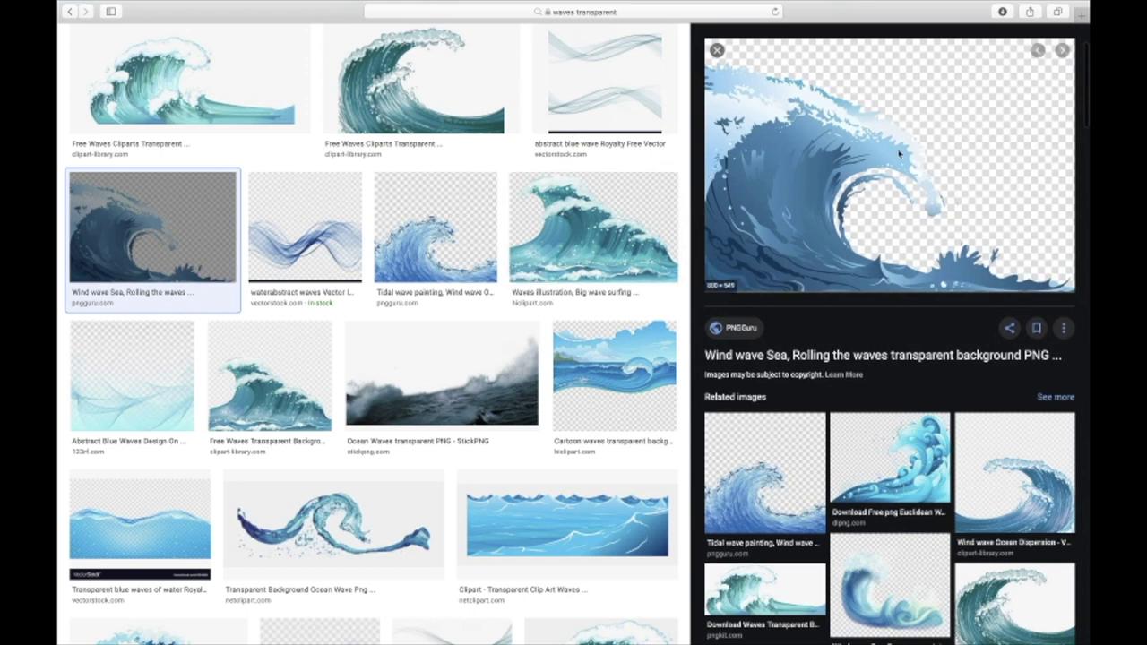
{"action": "left_click_drag", "start_coordinate": [793, 194], "coordinate": [446, 362]}
{"action": "key", "text": "super+Tab"}
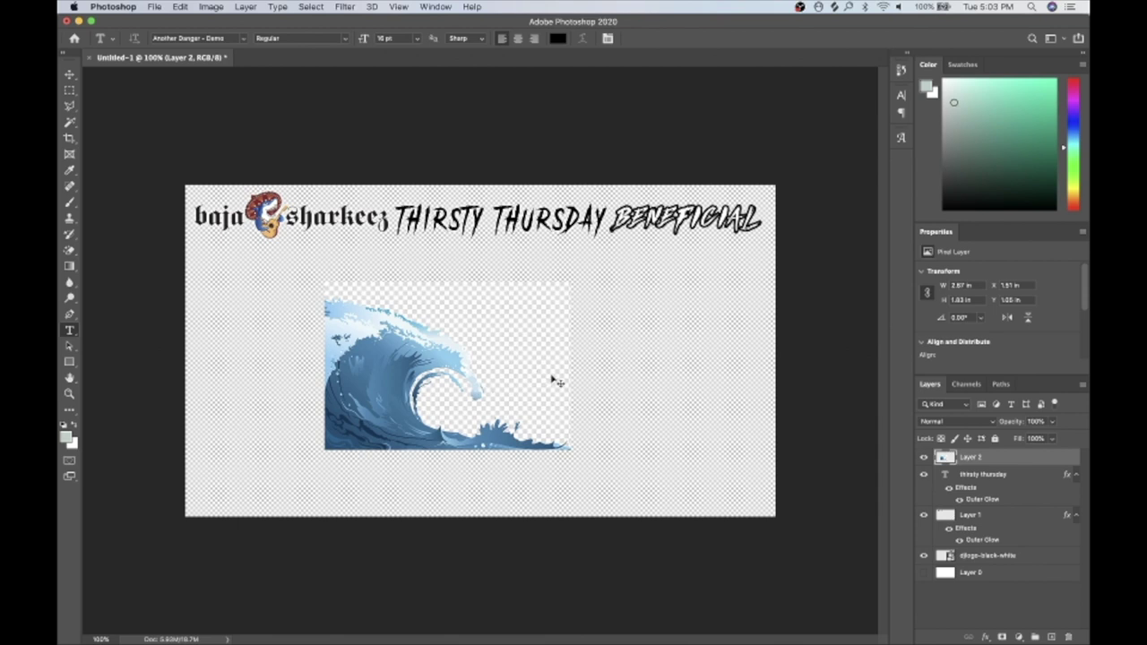
{"action": "key", "text": "Delete"}
Drag the dark ocean-waves photo from the results onto the banner as Layer 2
{"action": "key", "text": "super+Tab"}
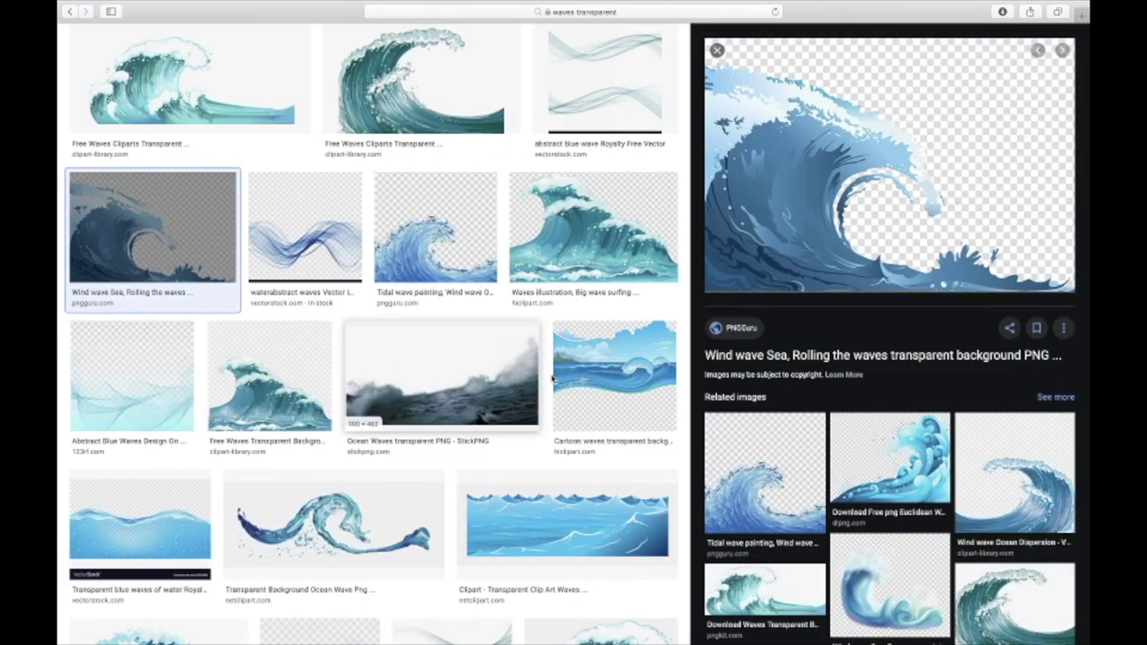
{"action": "left_click", "coordinate": [440, 366]}
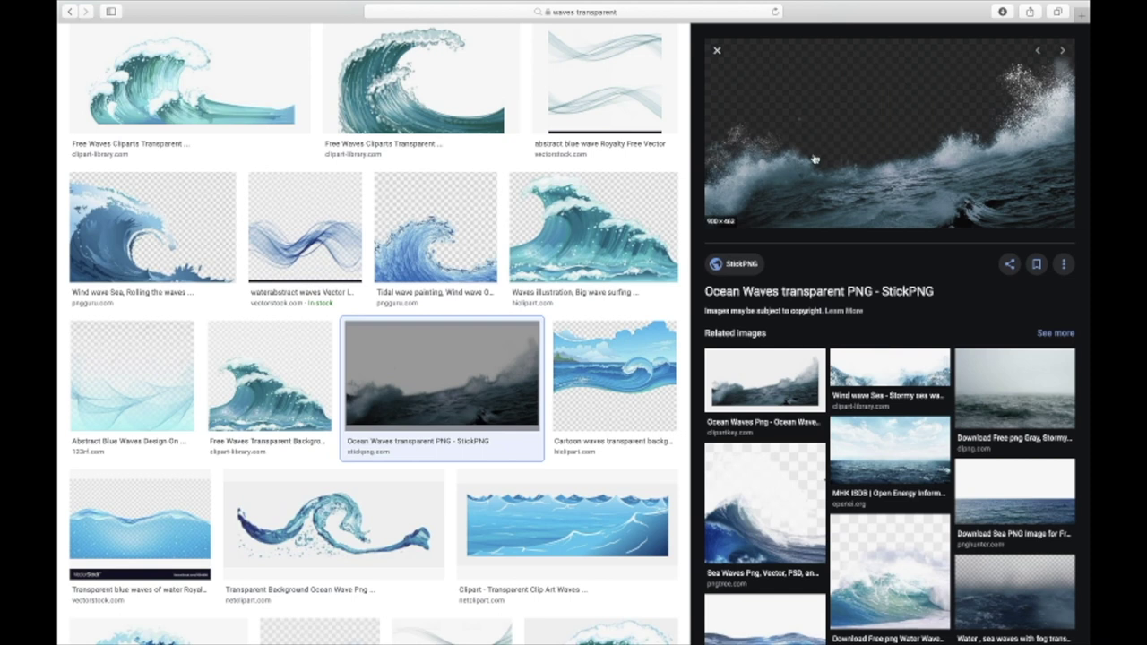
{"action": "left_click_drag", "start_coordinate": [831, 157], "coordinate": [448, 409]}
{"action": "key", "text": "super+Tab"}
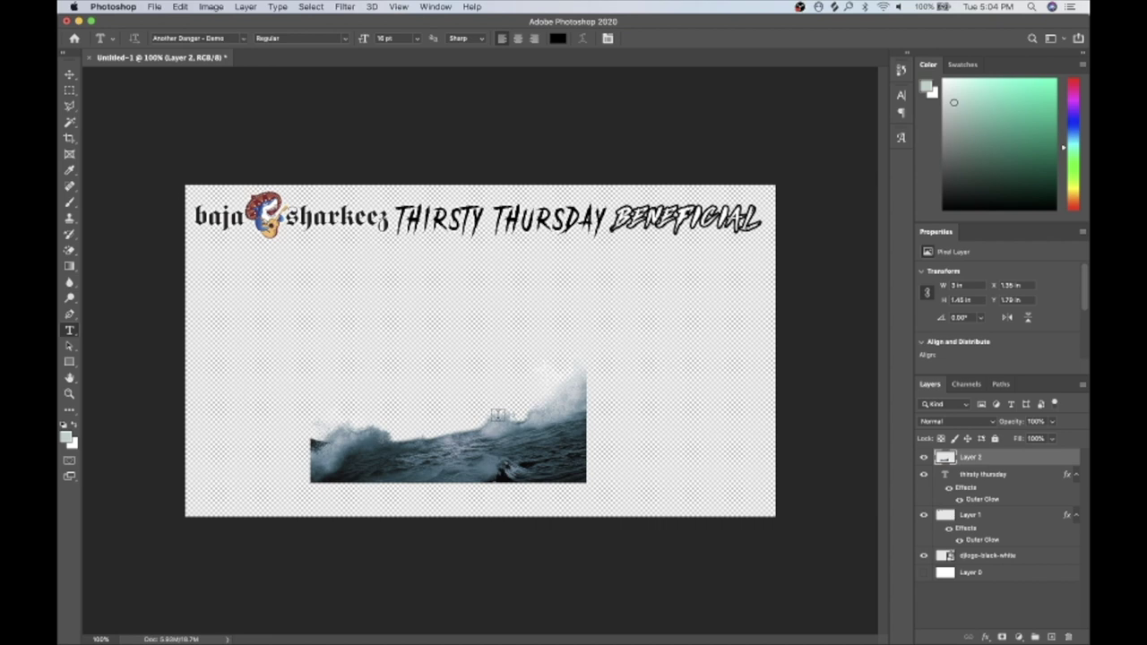
Free-transform the ocean waves, stretching them out to the left and right canvas edges
{"action": "key", "text": "super+t"}
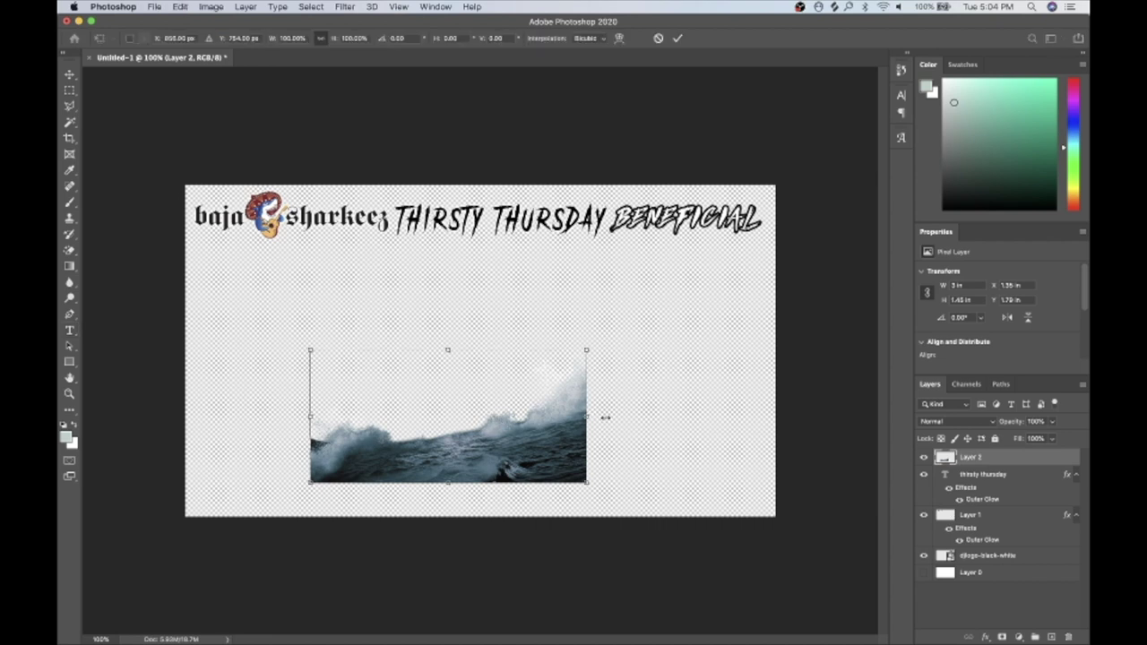
{"action": "left_click_drag", "start_coordinate": [606, 416], "coordinate": [778, 456]}
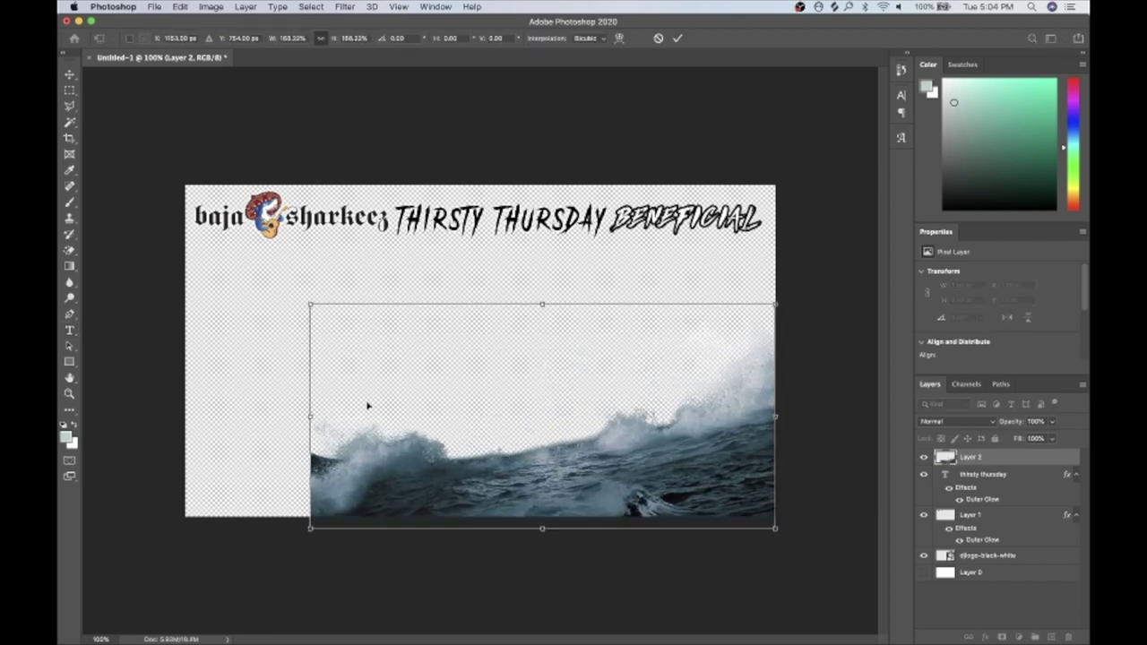
{"action": "left_click_drag", "start_coordinate": [312, 417], "coordinate": [186, 415]}
{"action": "key", "text": "Return"}
{"action": "key", "text": "t"}
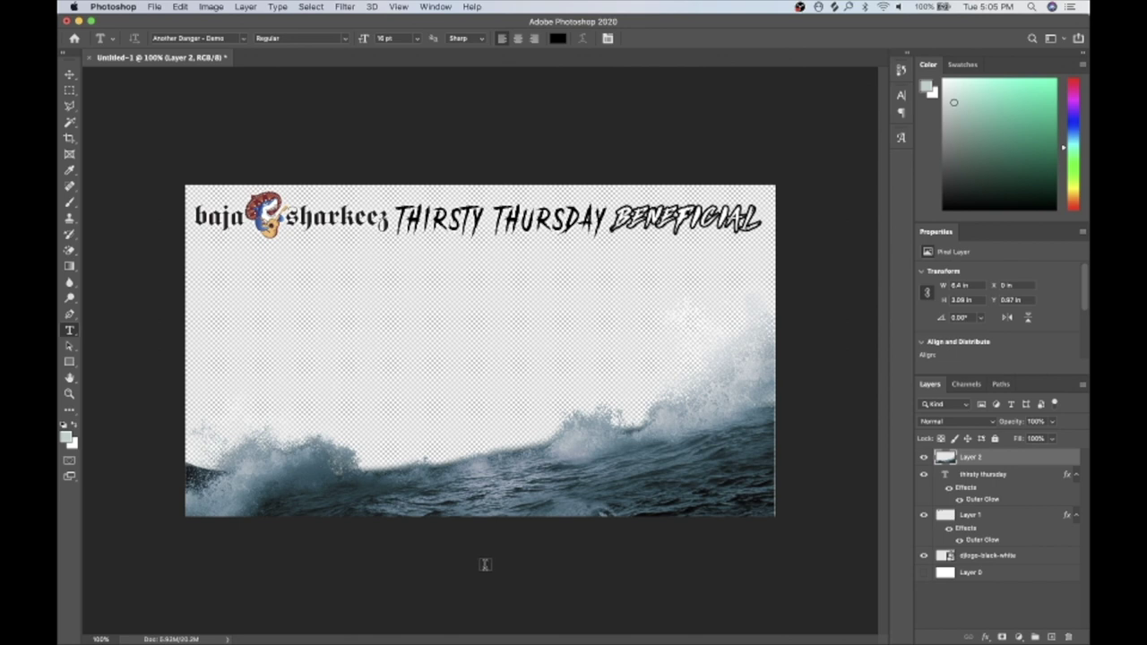
Tilt the waves about 8.5° clockwise, lower them, and stretch them wider to the right
{"action": "key", "text": "super+t"}
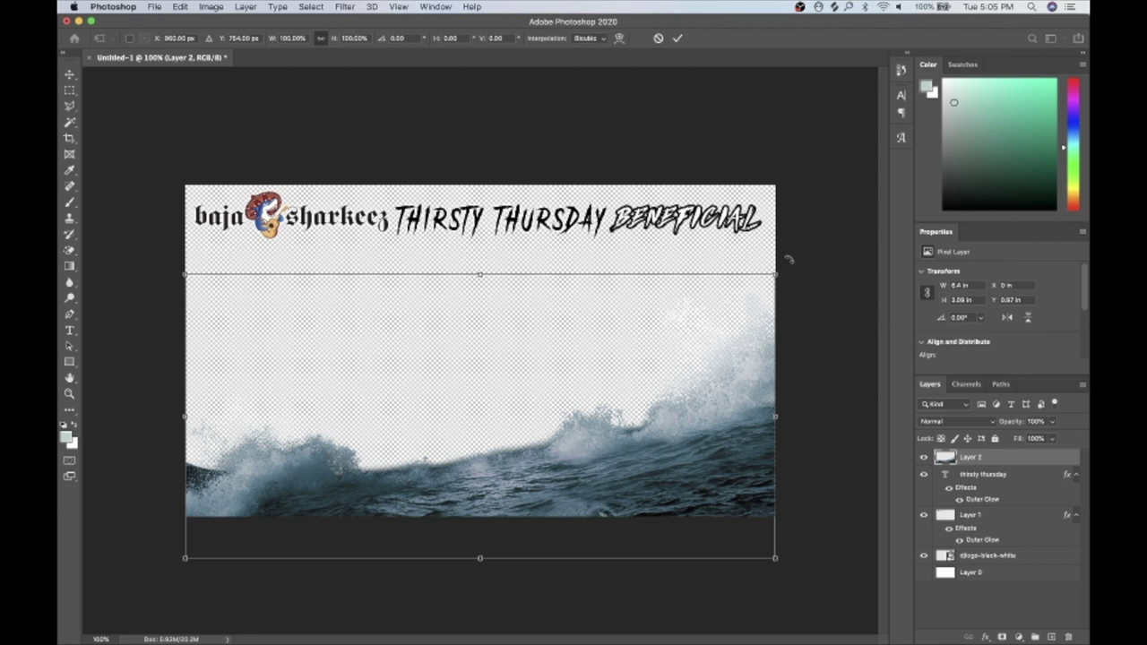
{"action": "left_click_drag", "start_coordinate": [789, 260], "coordinate": [812, 304]}
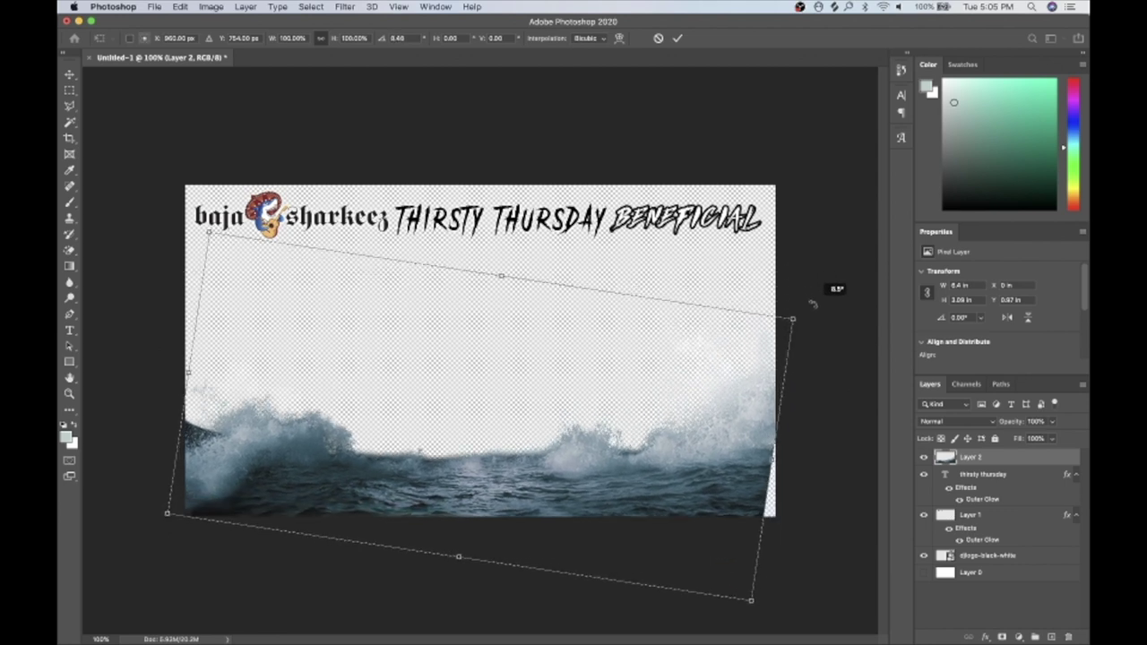
{"action": "left_click_drag", "start_coordinate": [576, 384], "coordinate": [579, 416]}
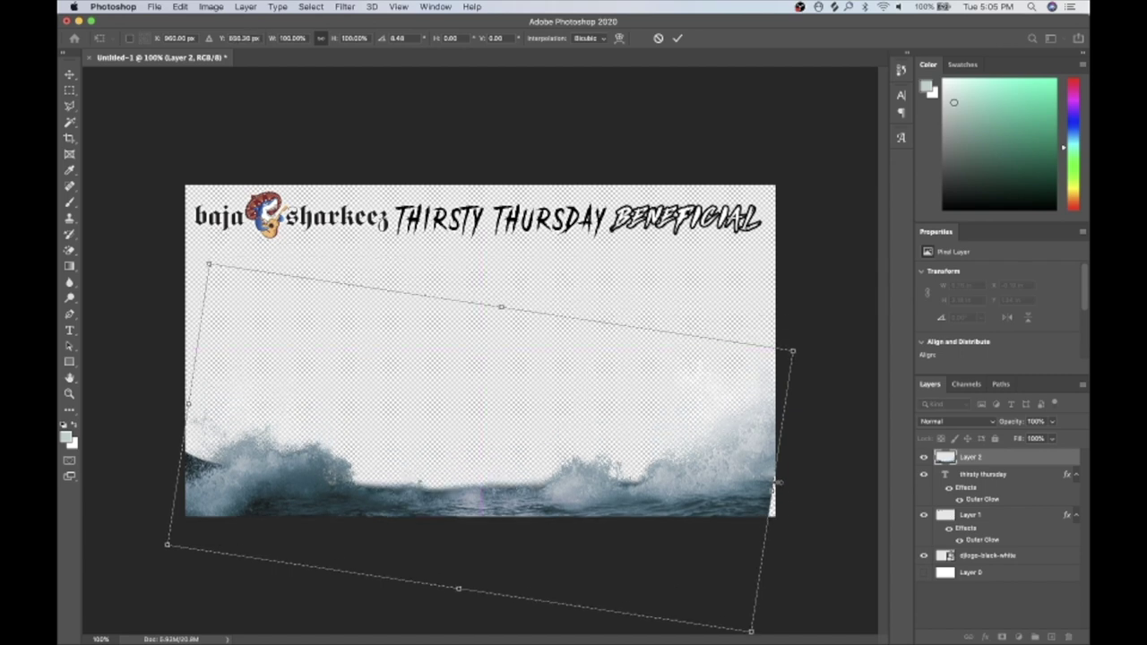
{"action": "left_click_drag", "start_coordinate": [772, 488], "coordinate": [790, 495]}
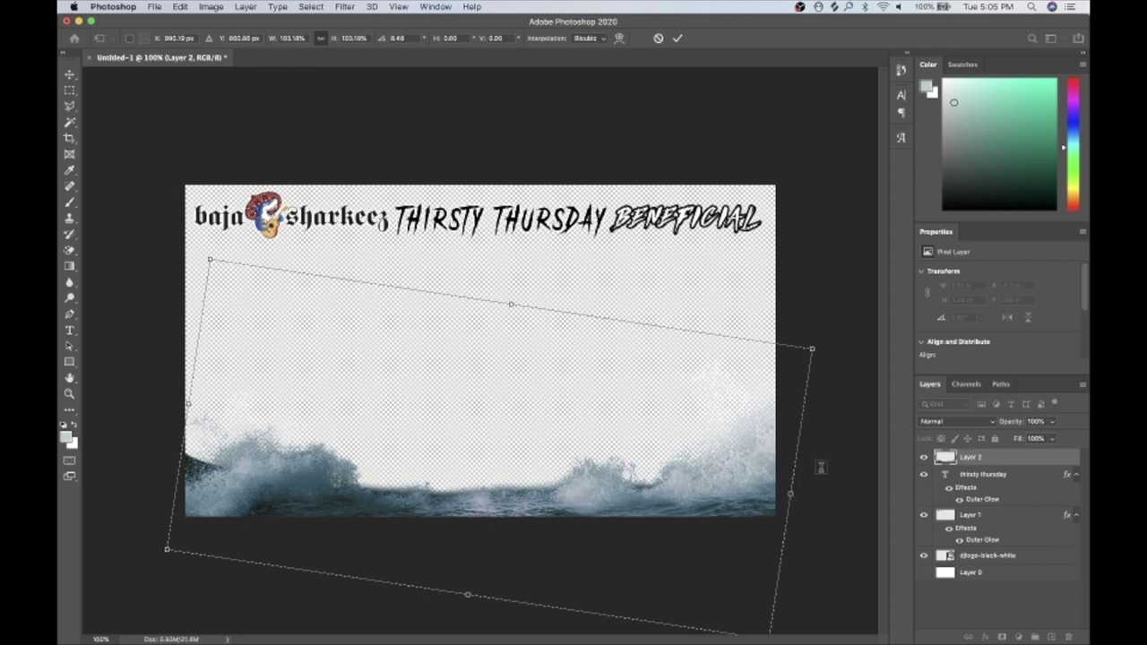
{"action": "key", "text": "Escape"}
{"action": "key", "text": "t"}
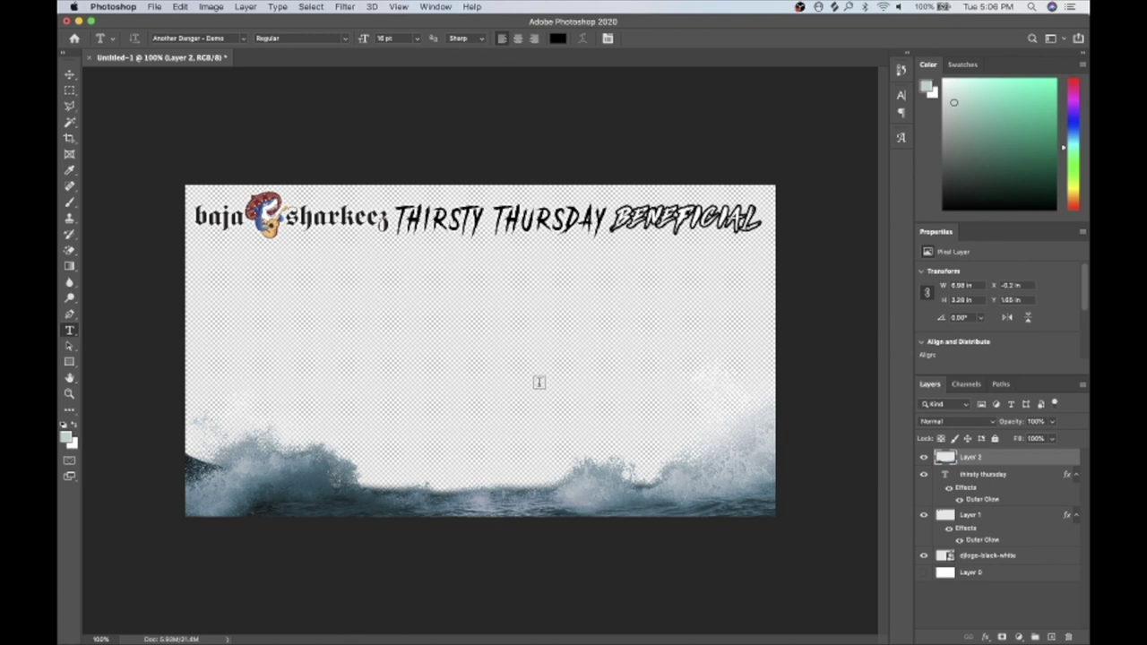
{"action": "key", "text": "super+Tab"}
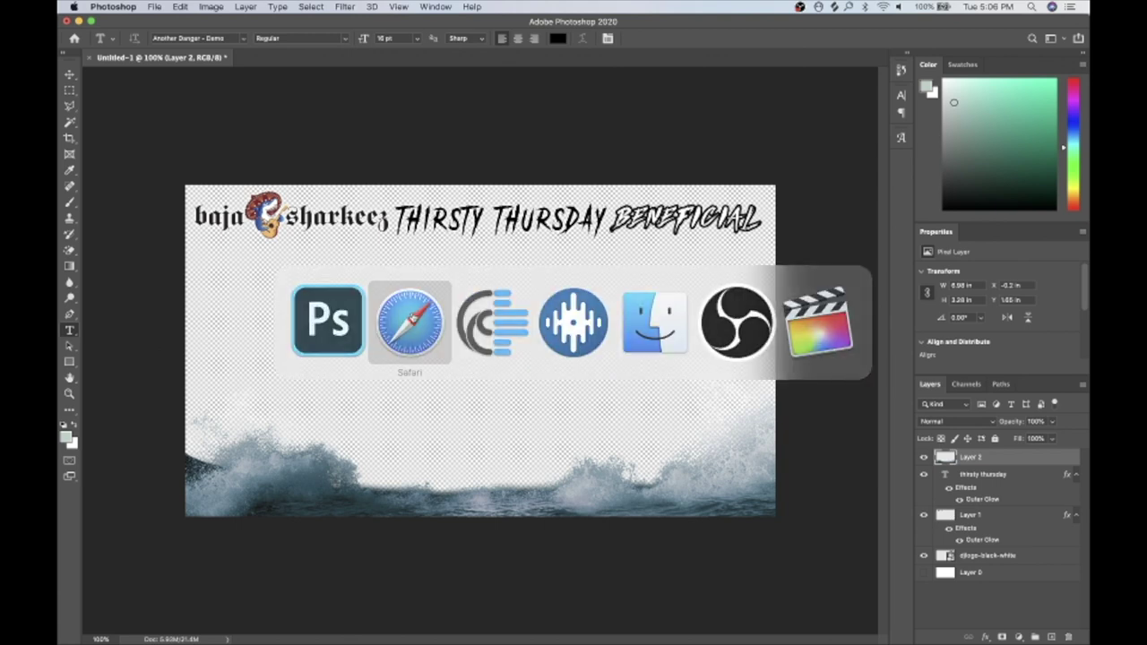
Change the image search to 'shark transparent'
{"action": "scroll", "coordinate": [290, 80], "scroll_direction": "up", "scroll_amount": 5}
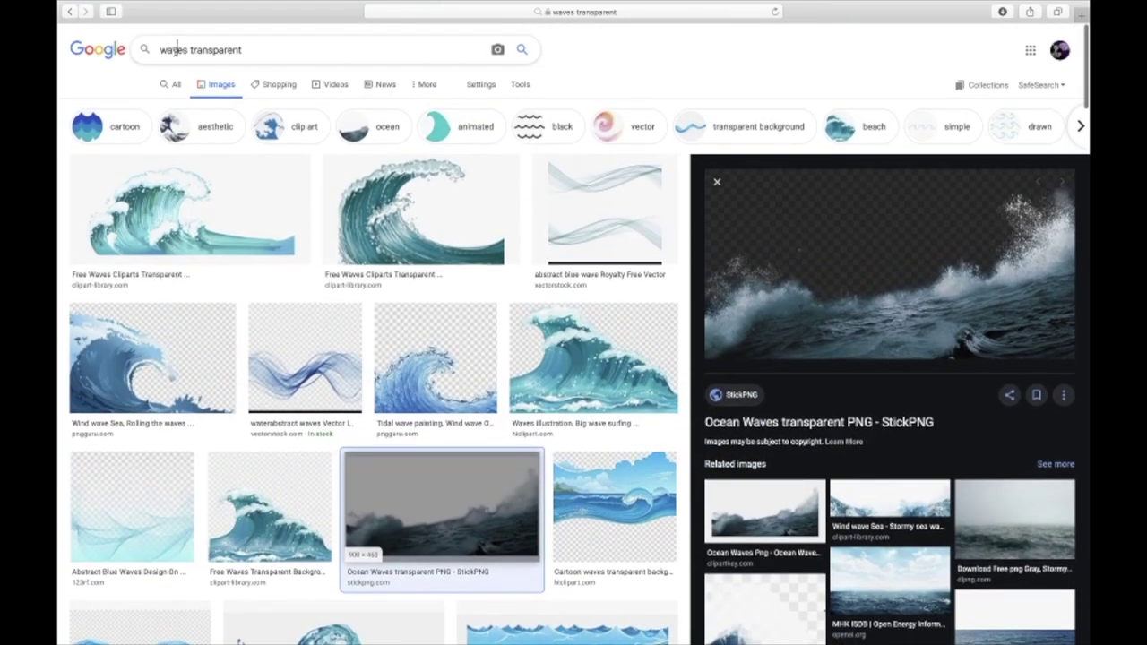
{"action": "double_click", "coordinate": [173, 50]}
{"action": "type", "text": "shark"}
{"action": "key", "text": "Return"}
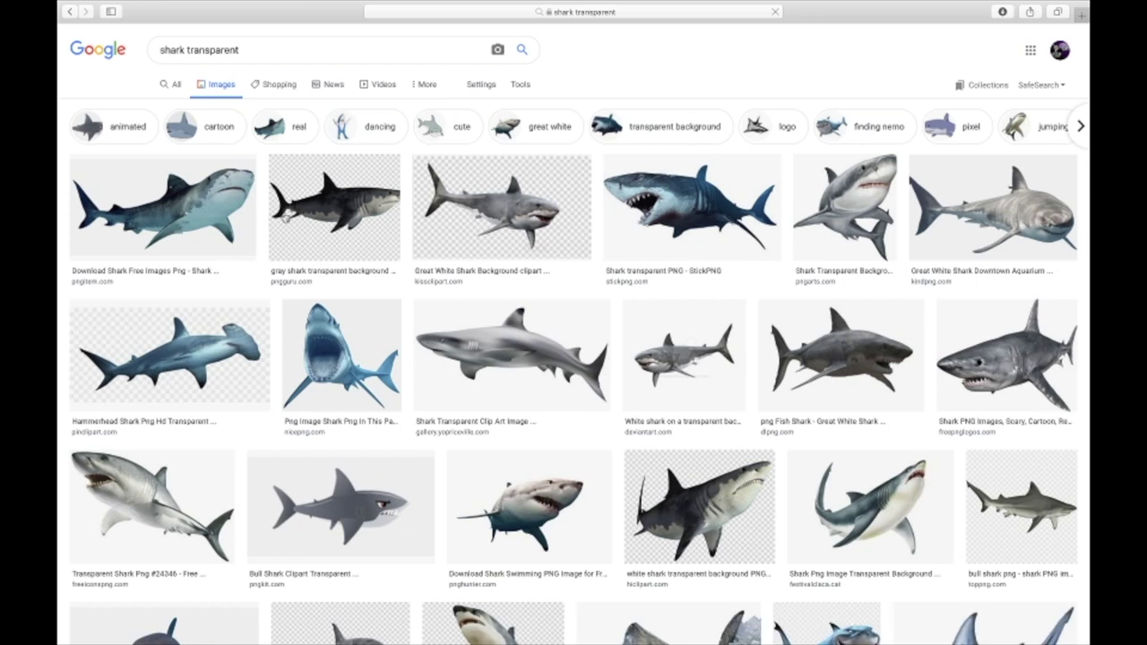
Drag the Shark Jaws picture from the results onto the Photoshop banner
{"action": "scroll", "coordinate": [666, 297], "scroll_direction": "down", "scroll_amount": 5}
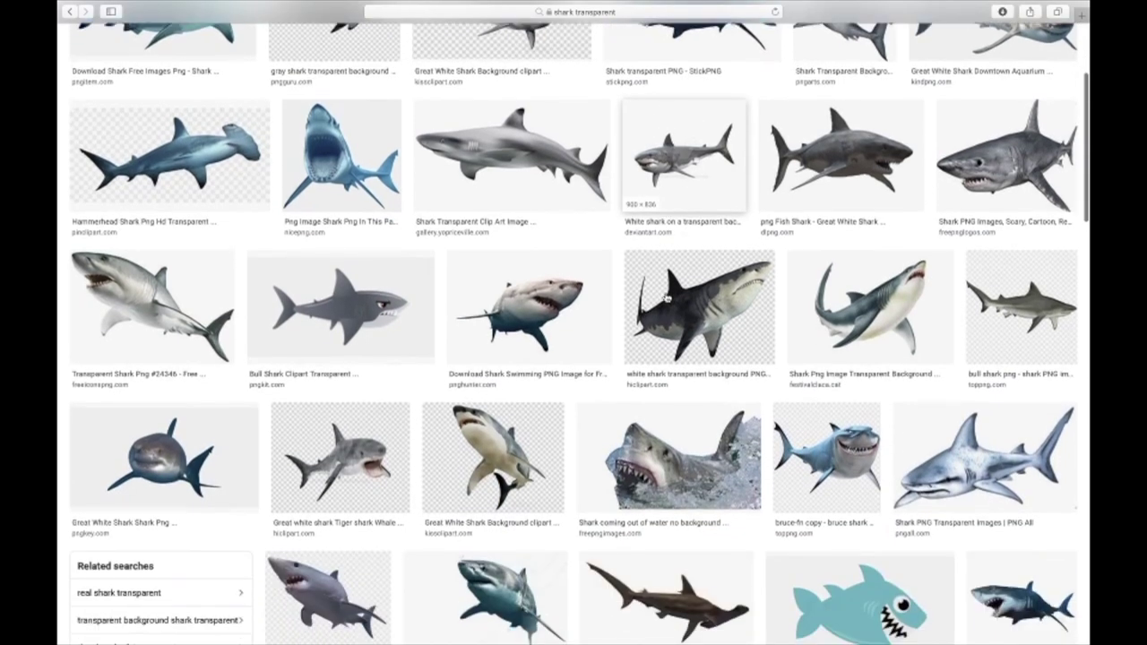
{"action": "scroll", "coordinate": [666, 297], "scroll_direction": "down", "scroll_amount": 7}
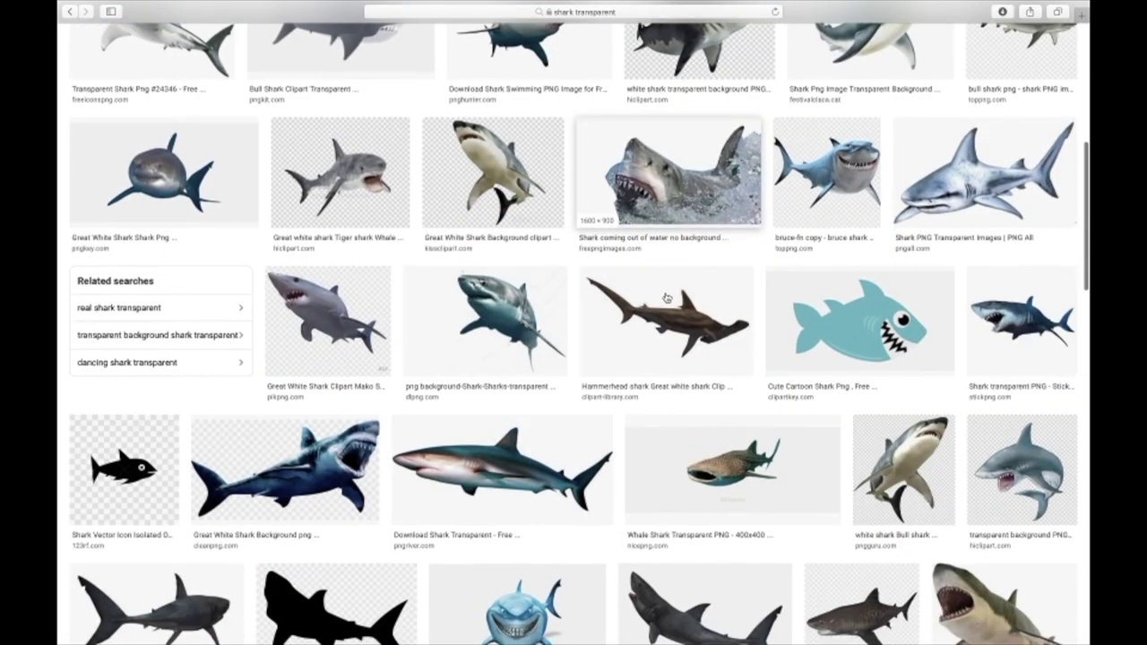
{"action": "scroll", "coordinate": [666, 297], "scroll_direction": "down", "scroll_amount": 2}
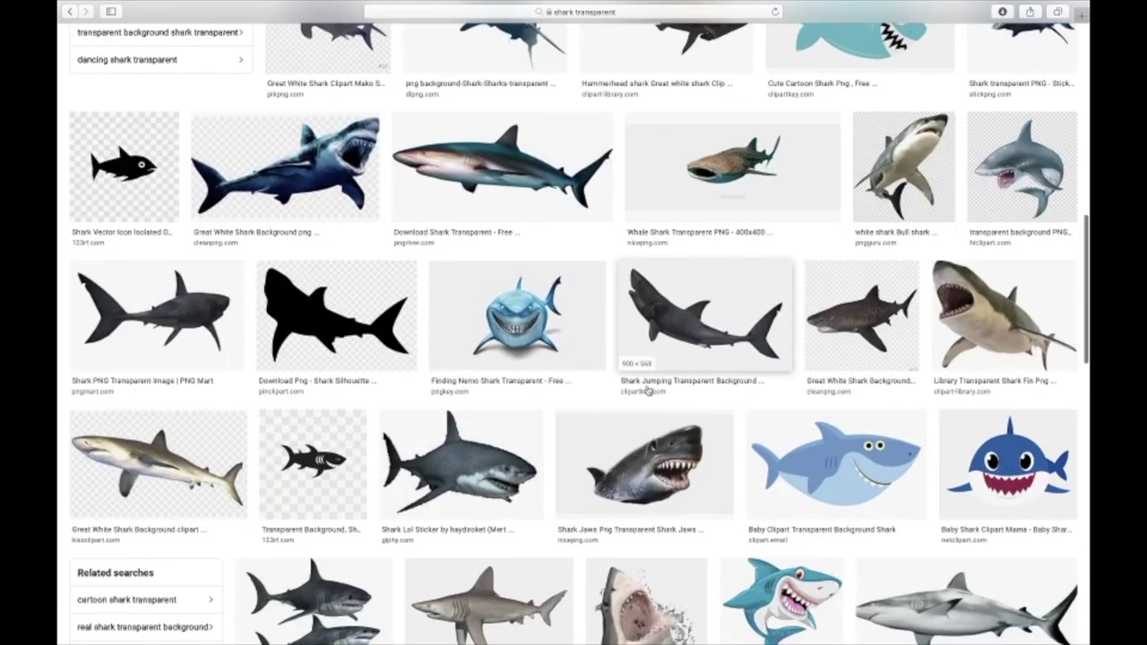
{"action": "left_click", "coordinate": [632, 457]}
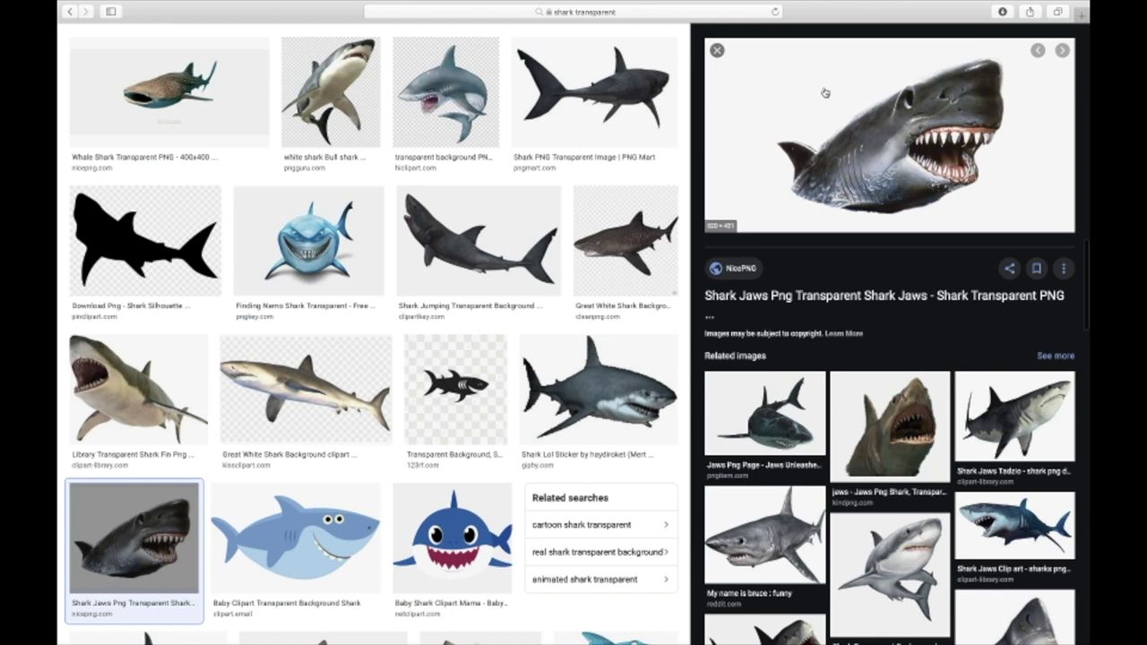
{"action": "left_click_drag", "start_coordinate": [833, 108], "coordinate": [457, 331]}
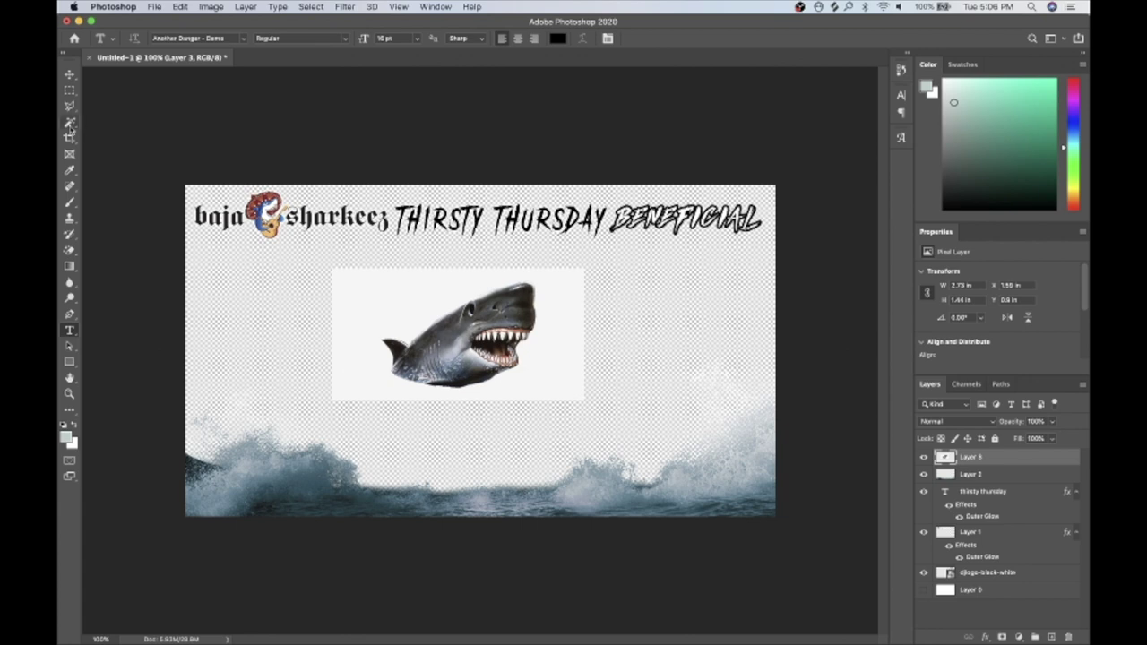
Select and delete the white background behind the shark by similar colour, then deselect
{"action": "left_click", "coordinate": [70, 125]}
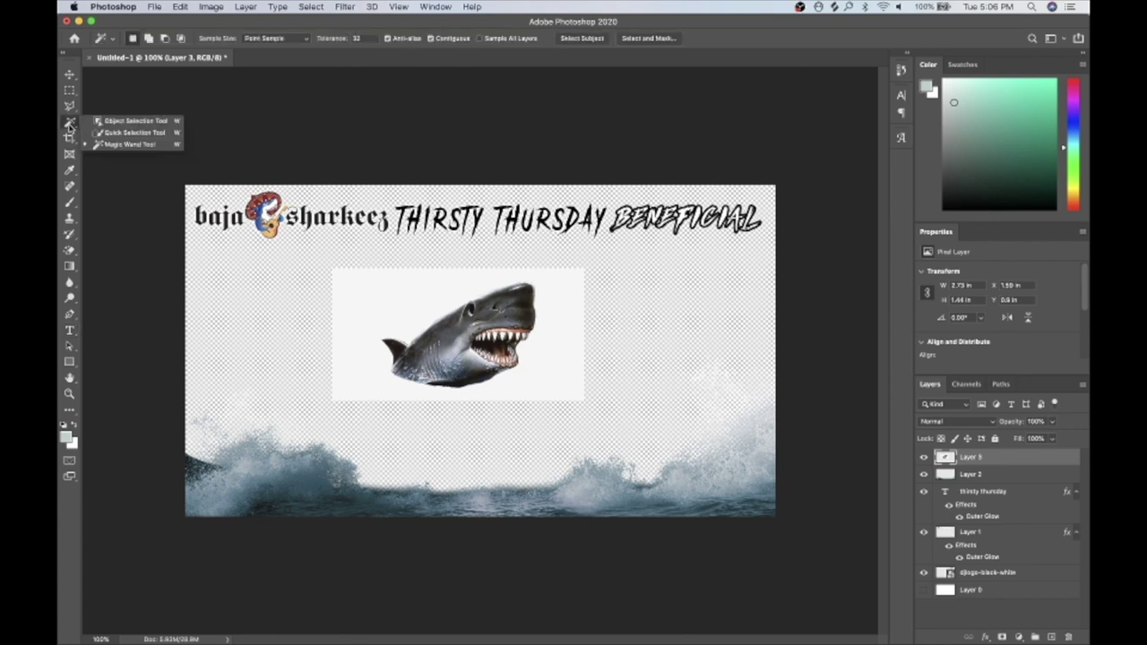
{"action": "left_click", "coordinate": [140, 147]}
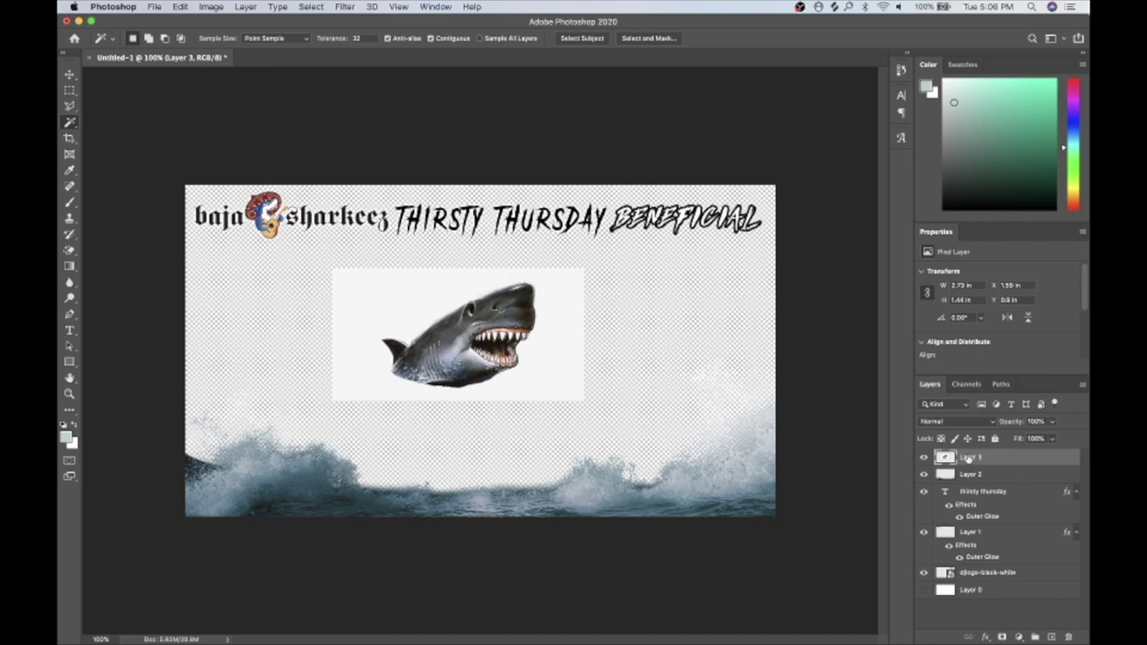
{"action": "left_click", "coordinate": [421, 300]}
{"action": "key", "text": "Delete"}
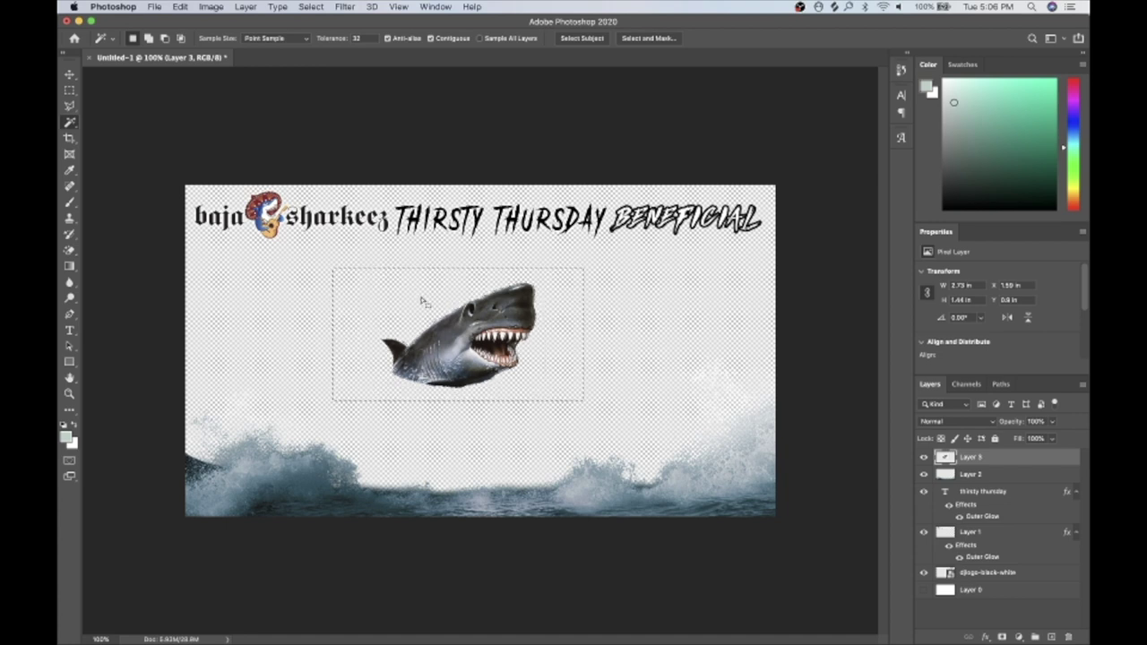
{"action": "right_click", "coordinate": [423, 299]}
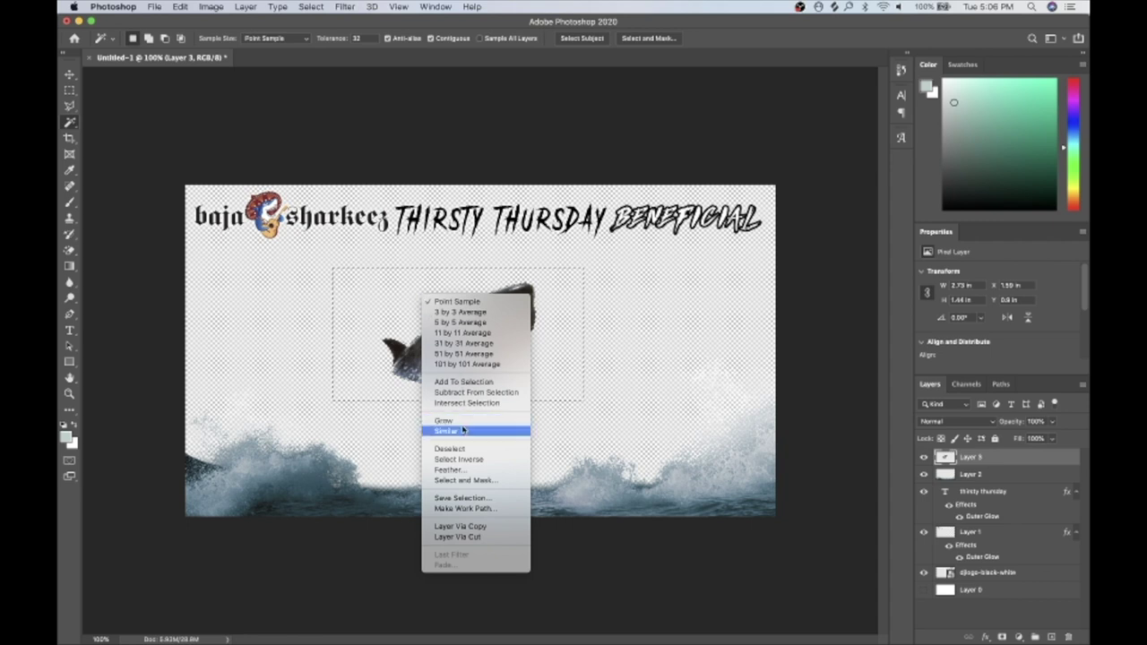
{"action": "left_click", "coordinate": [464, 449]}
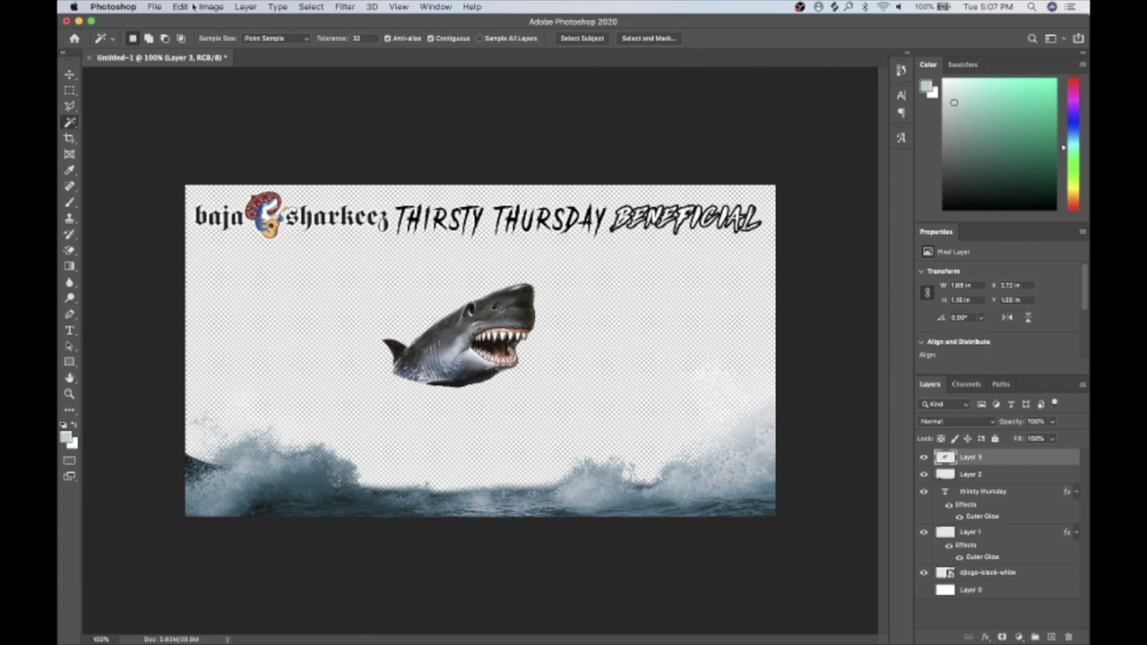
Flip the shark horizontally and move it onto the waves in the lower-right corner
{"action": "left_click", "coordinate": [180, 7]}
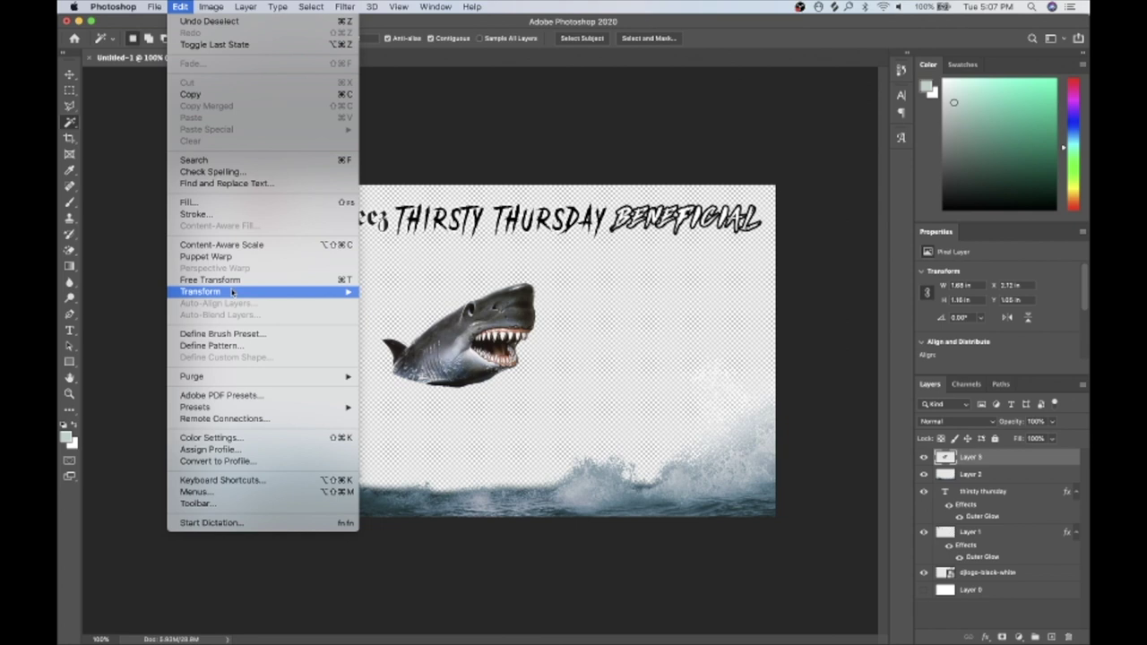
{"action": "mouse_move", "coordinate": [261, 292]}
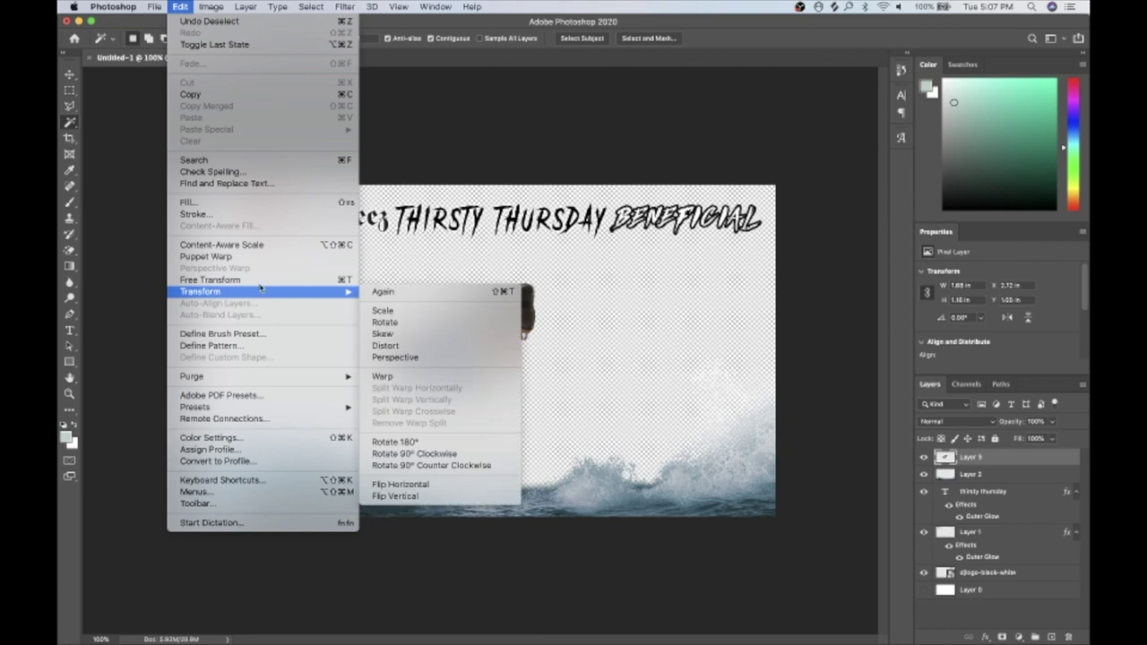
{"action": "left_click", "coordinate": [460, 484]}
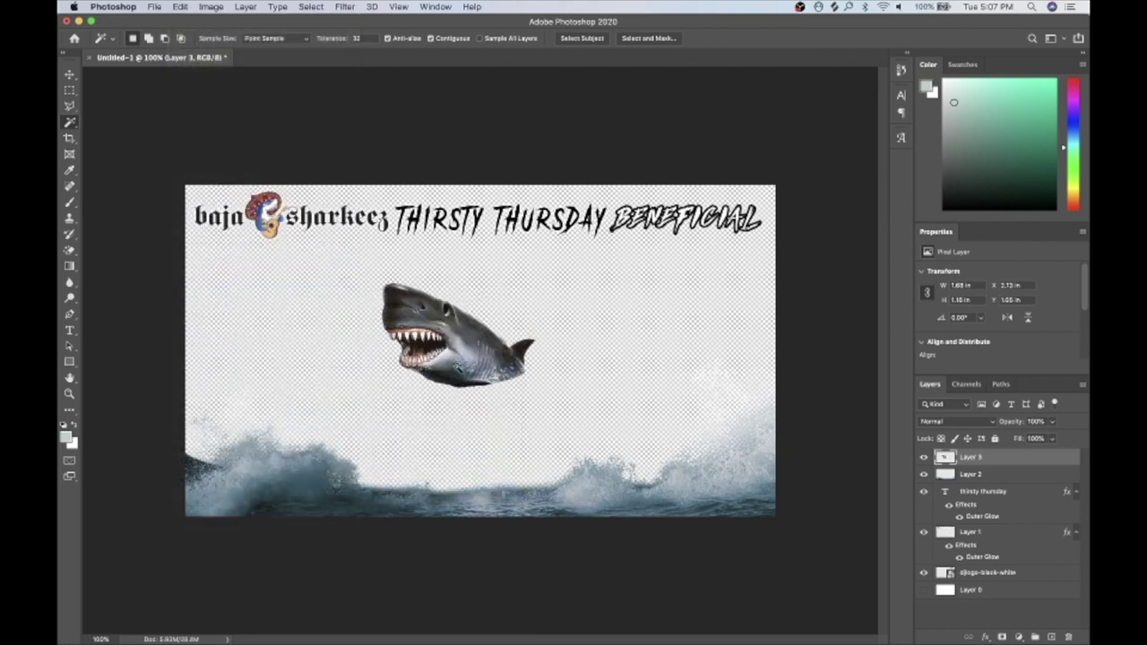
{"action": "key", "text": "ctrl+t"}
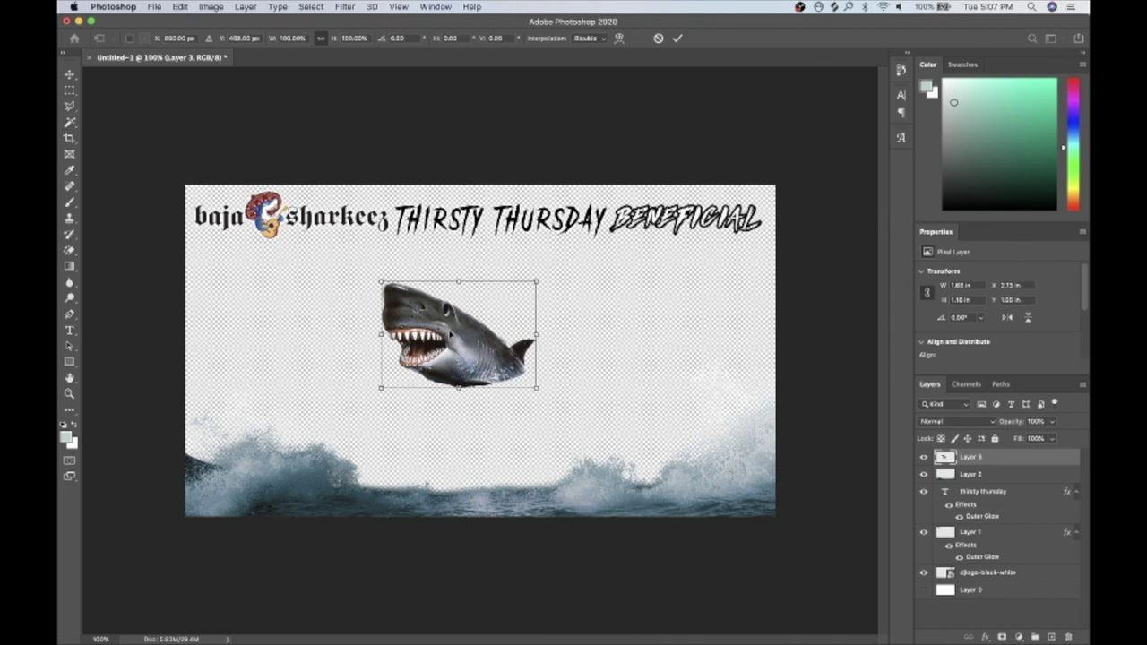
{"action": "left_click_drag", "start_coordinate": [452, 337], "coordinate": [692, 457]}
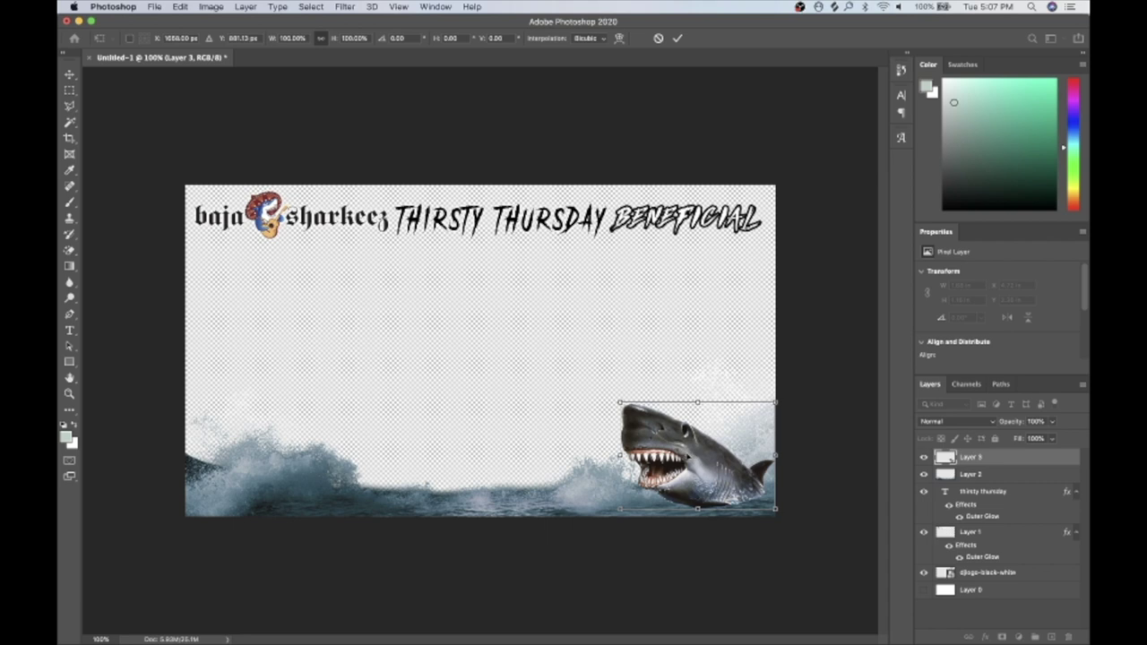
{"action": "left_click_drag", "start_coordinate": [689, 455], "coordinate": [706, 477]}
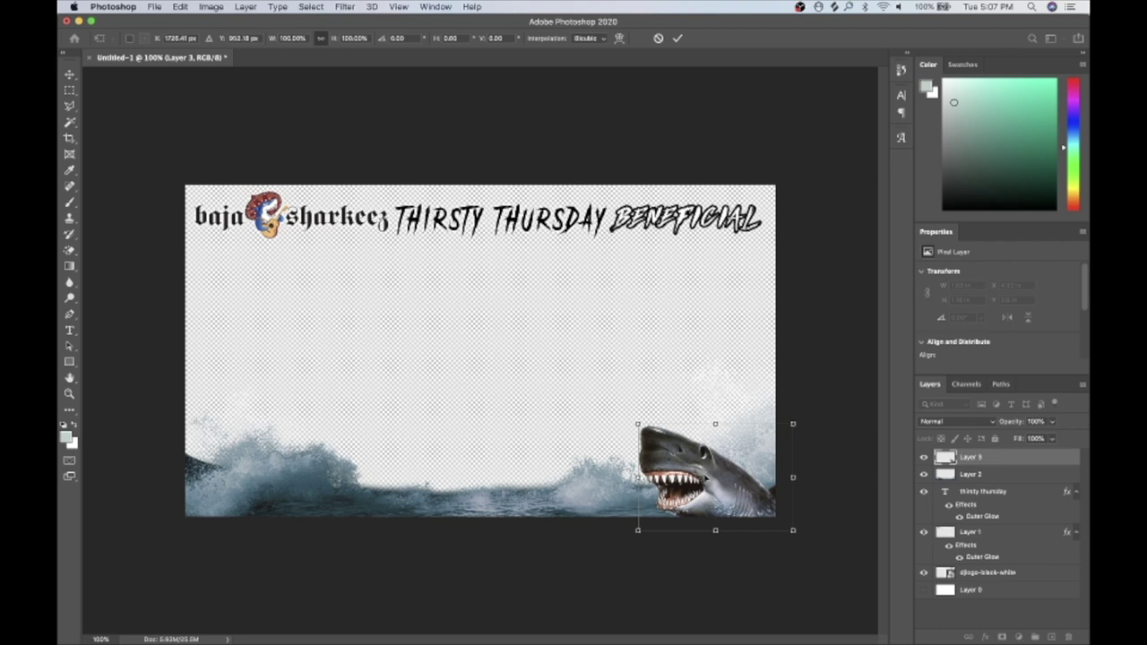
{"action": "key", "text": "Return"}
{"action": "key", "text": "w"}
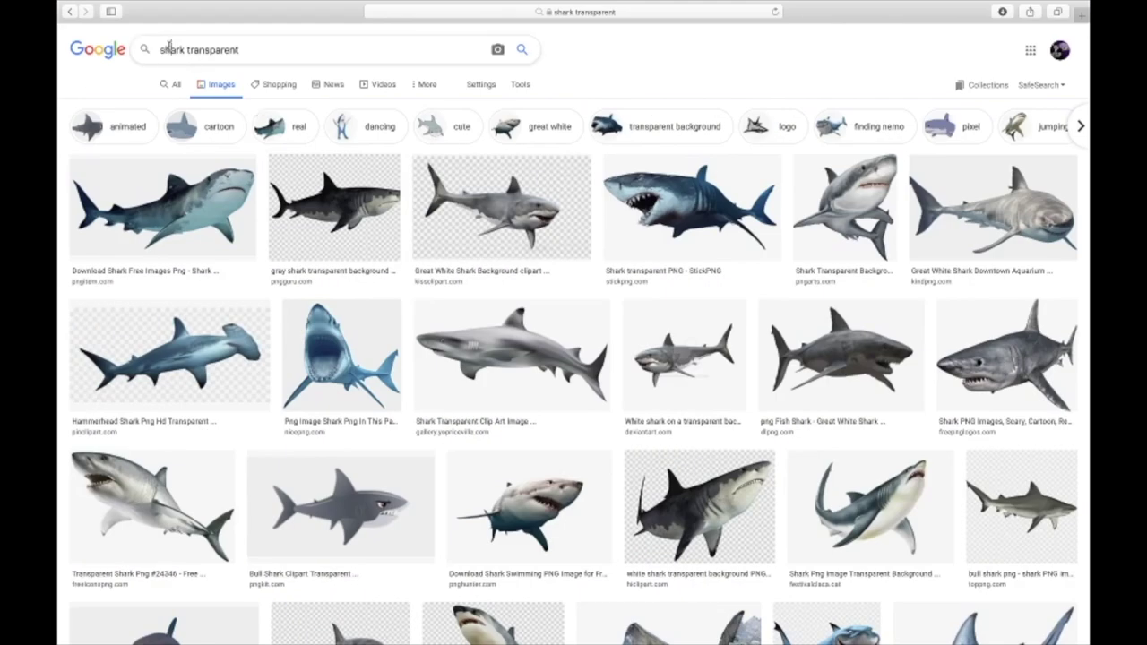
Change the image search to 'palm trees transparent'
{"action": "left_click_drag", "start_coordinate": [161, 49], "coordinate": [184, 49]}
{"action": "type", "text": "palm trees"}
{"action": "key", "text": "Escape"}
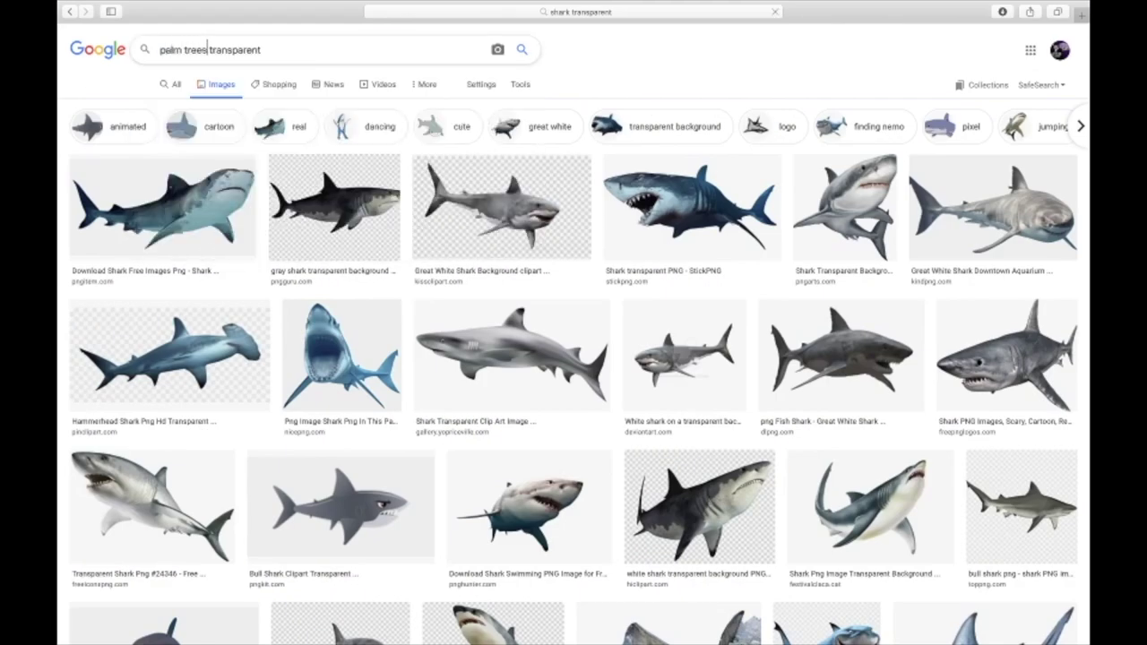
{"action": "key", "text": "Return"}
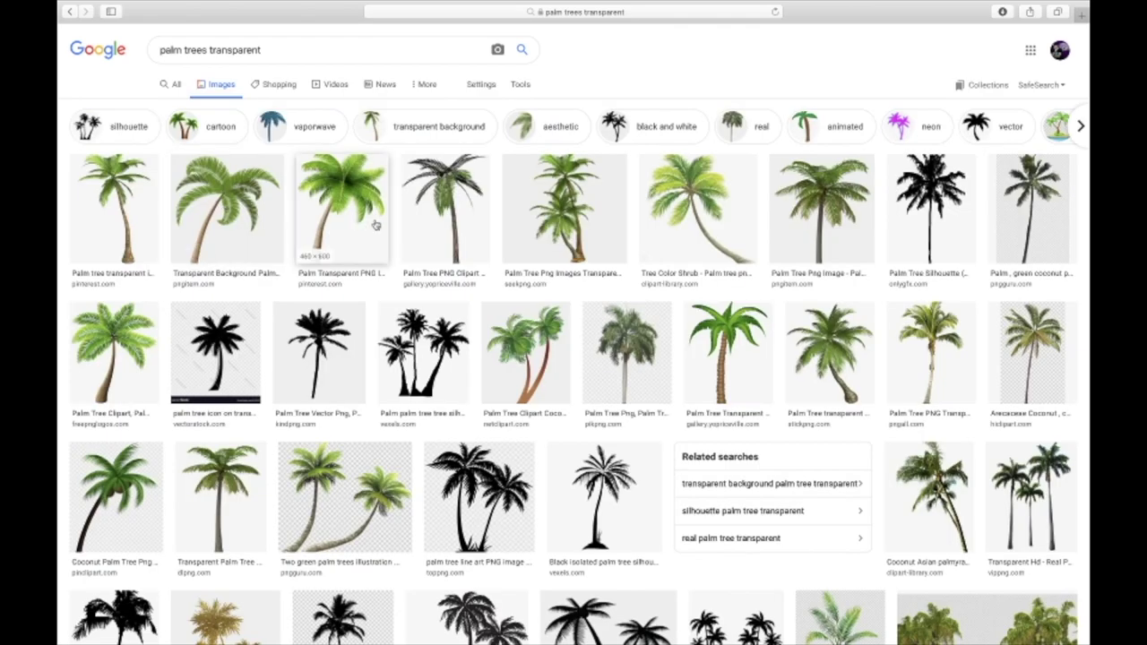
Drag a transparent palm tree picture into the Photoshop canvas
{"action": "left_click", "coordinate": [934, 343]}
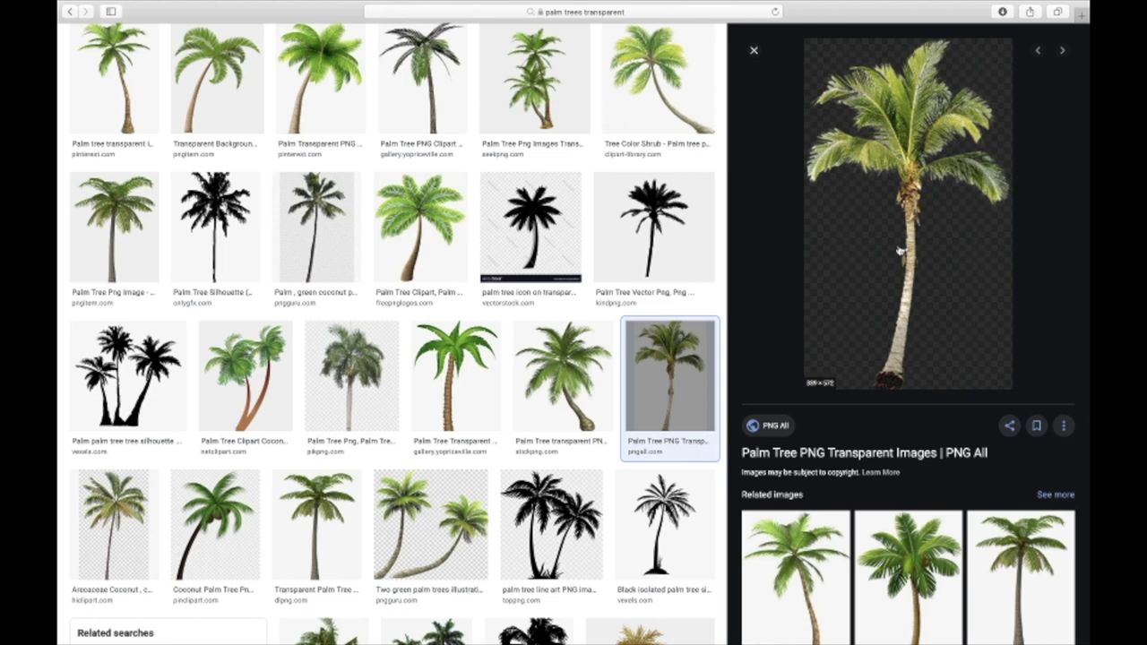
{"action": "left_click_drag", "start_coordinate": [900, 252], "coordinate": [375, 418]}
{"action": "key", "text": "super+Tab"}
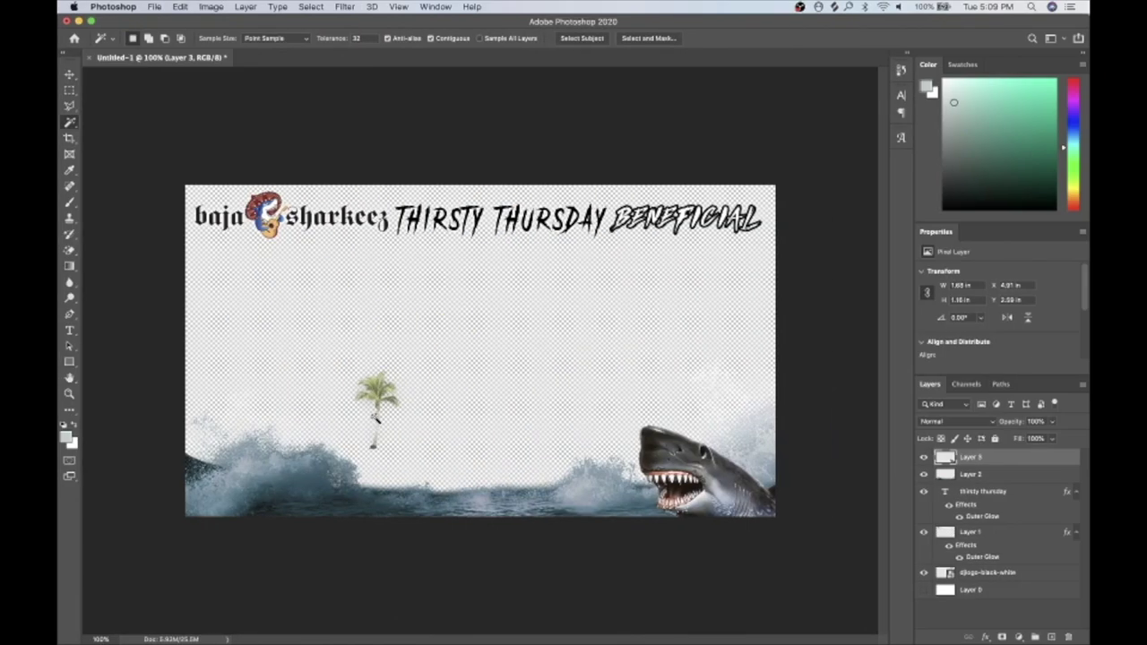
Enlarge the palm tree slightly and move it to the lower-left corner
{"action": "key", "text": "super+t"}
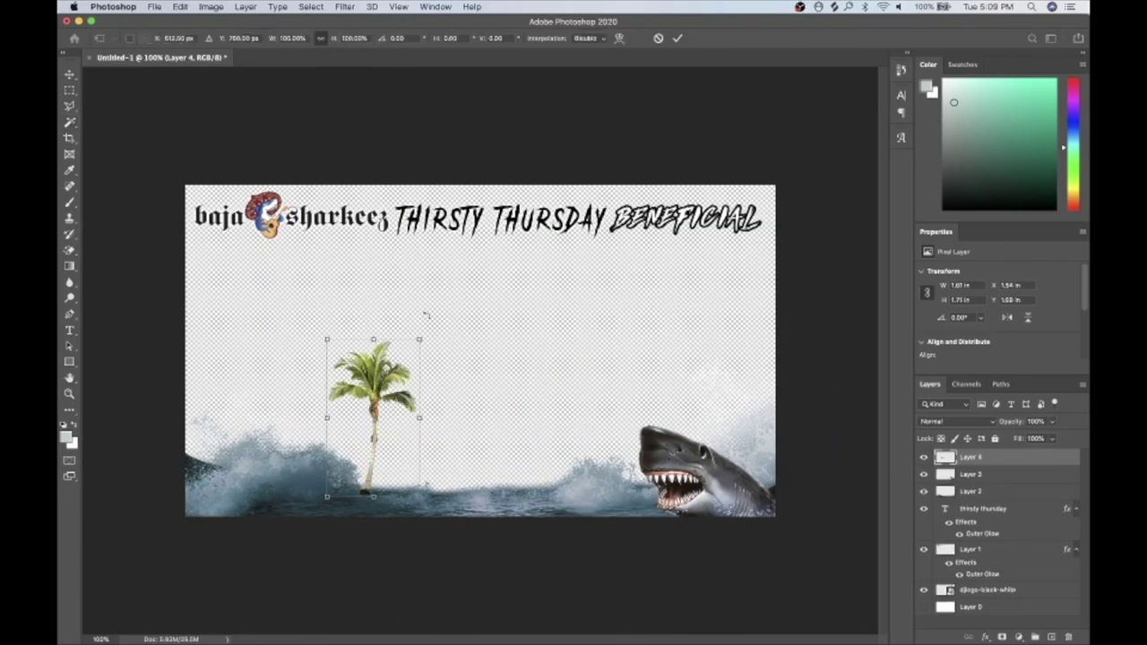
{"action": "left_click_drag", "start_coordinate": [426, 334], "coordinate": [435, 317]}
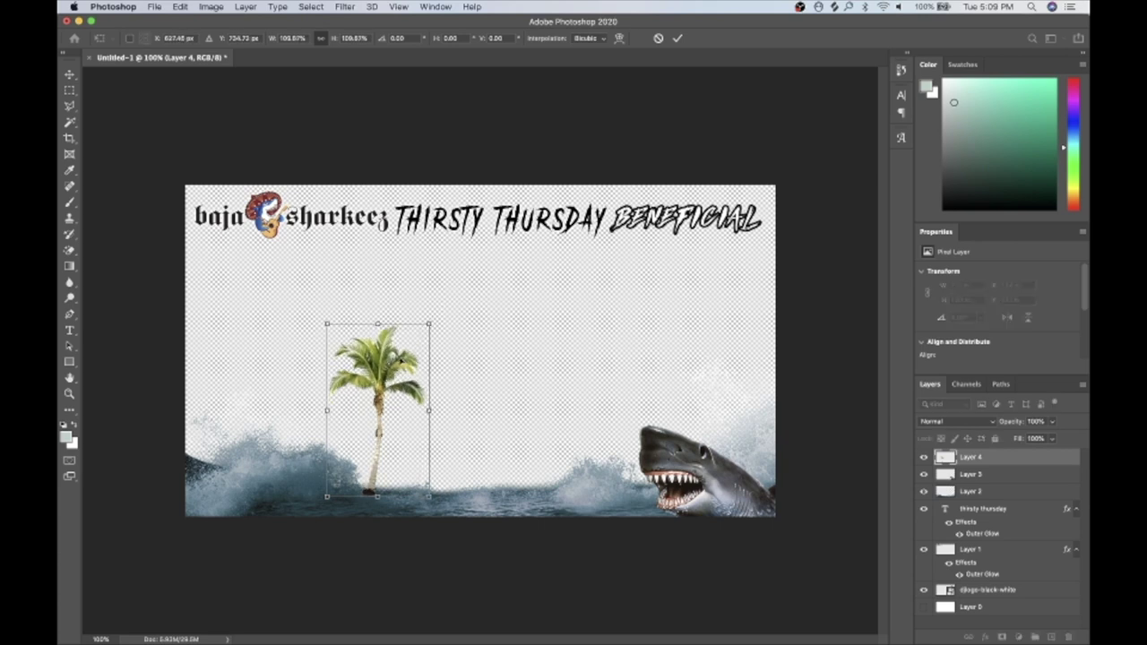
{"action": "left_click_drag", "start_coordinate": [400, 363], "coordinate": [250, 399]}
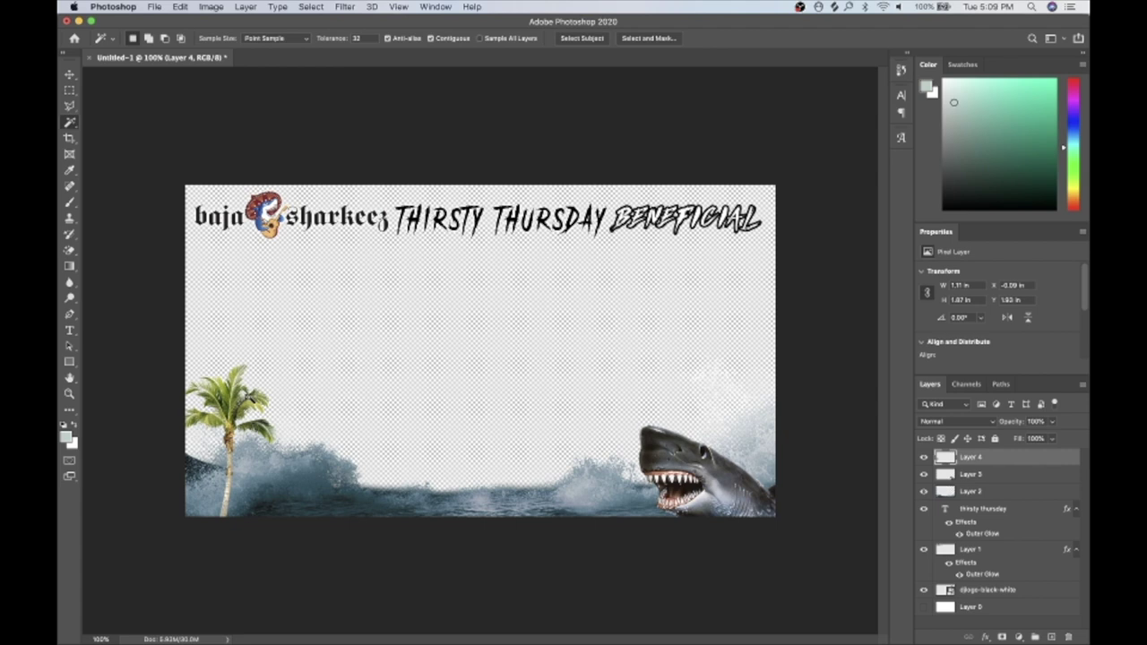
{"action": "key", "text": "Return"}
{"action": "key", "text": "w"}
Paste a second palm tree, place it beside the first, and tilt it
{"action": "key", "text": "super+v"}
{"action": "key", "text": "super+t"}
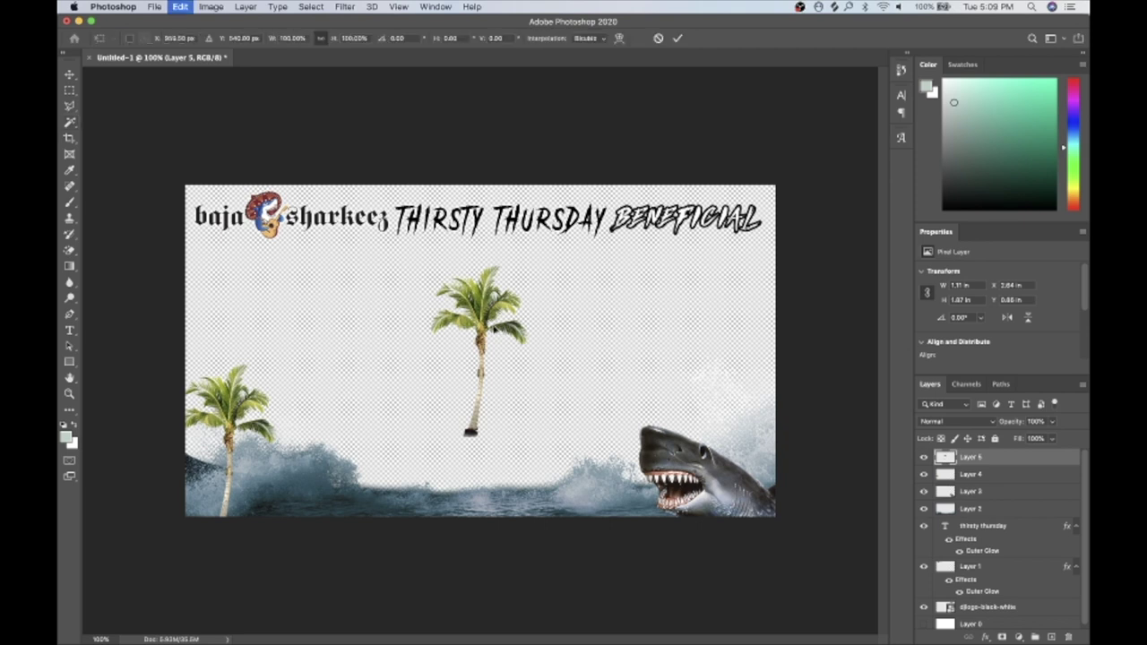
{"action": "left_click_drag", "start_coordinate": [496, 331], "coordinate": [293, 459]}
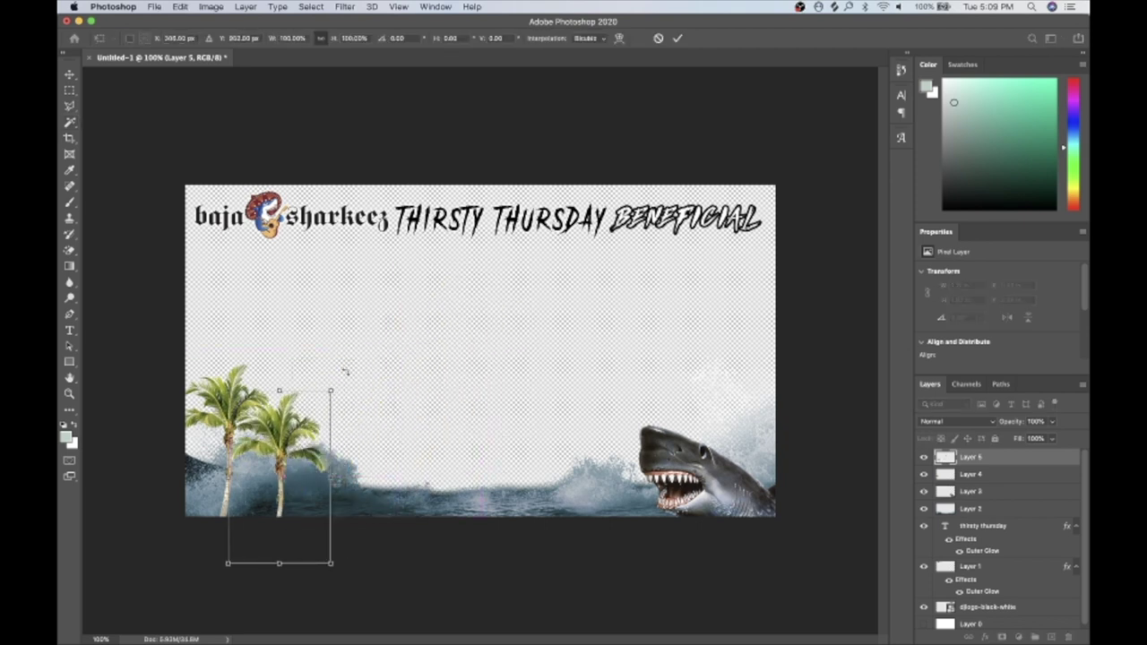
{"action": "left_click_drag", "start_coordinate": [345, 371], "coordinate": [356, 379]}
{"action": "left_click_drag", "start_coordinate": [302, 429], "coordinate": [288, 430]}
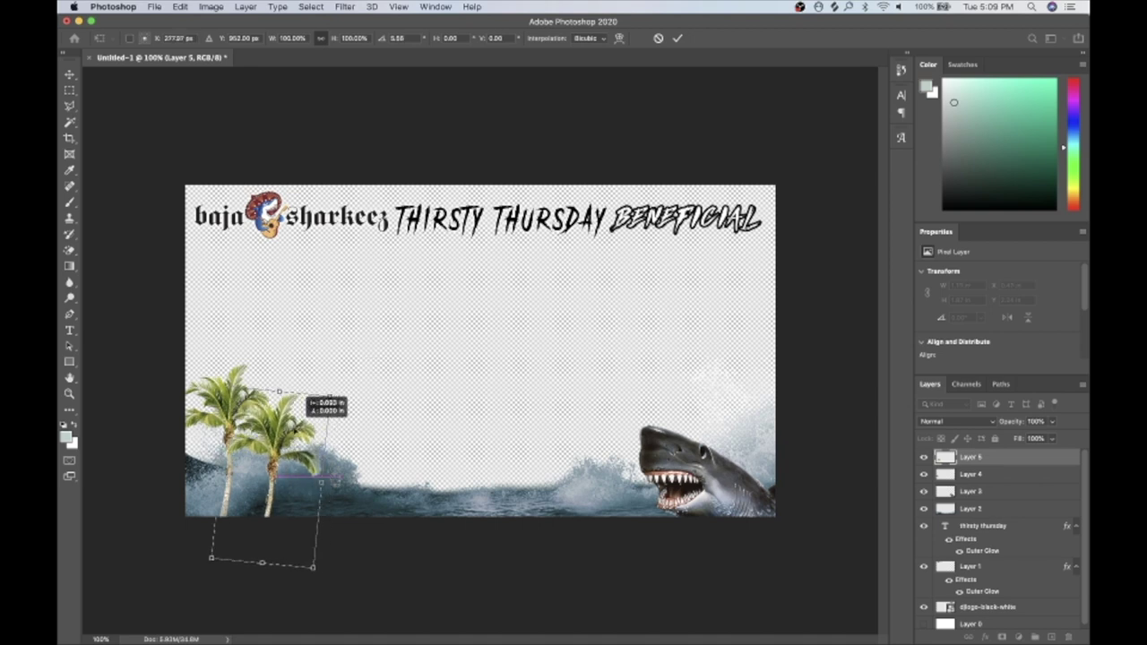
{"action": "key", "text": "Return"}
{"action": "key", "text": "w"}
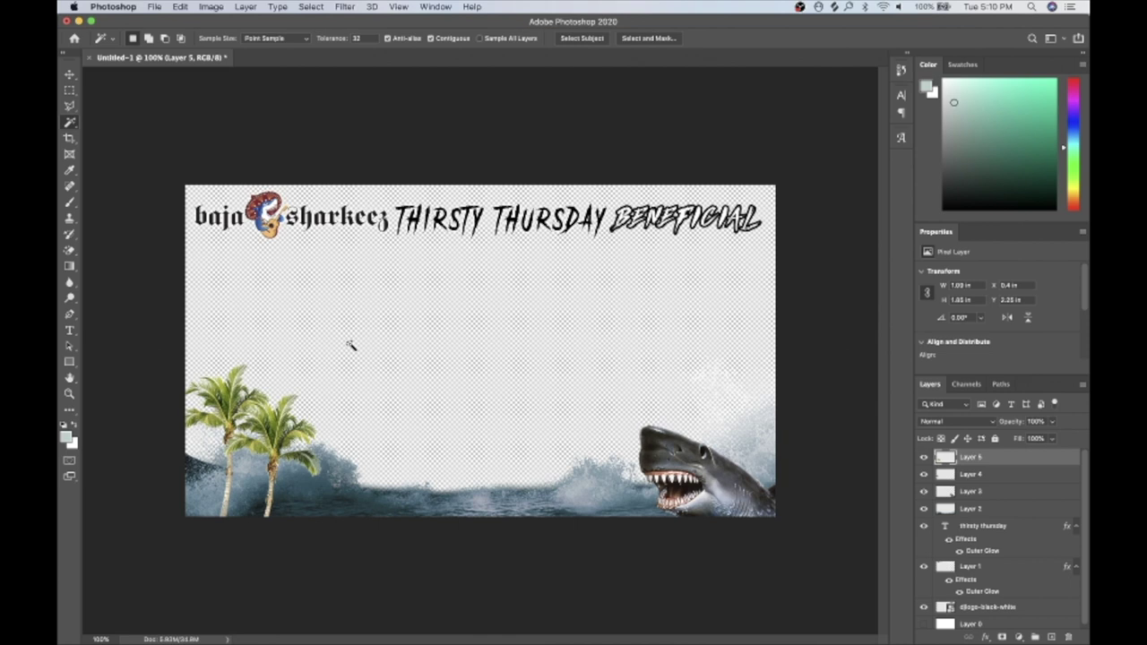
Change the image search to 'corona bucket transparent'
{"action": "key", "text": "super+Tab"}
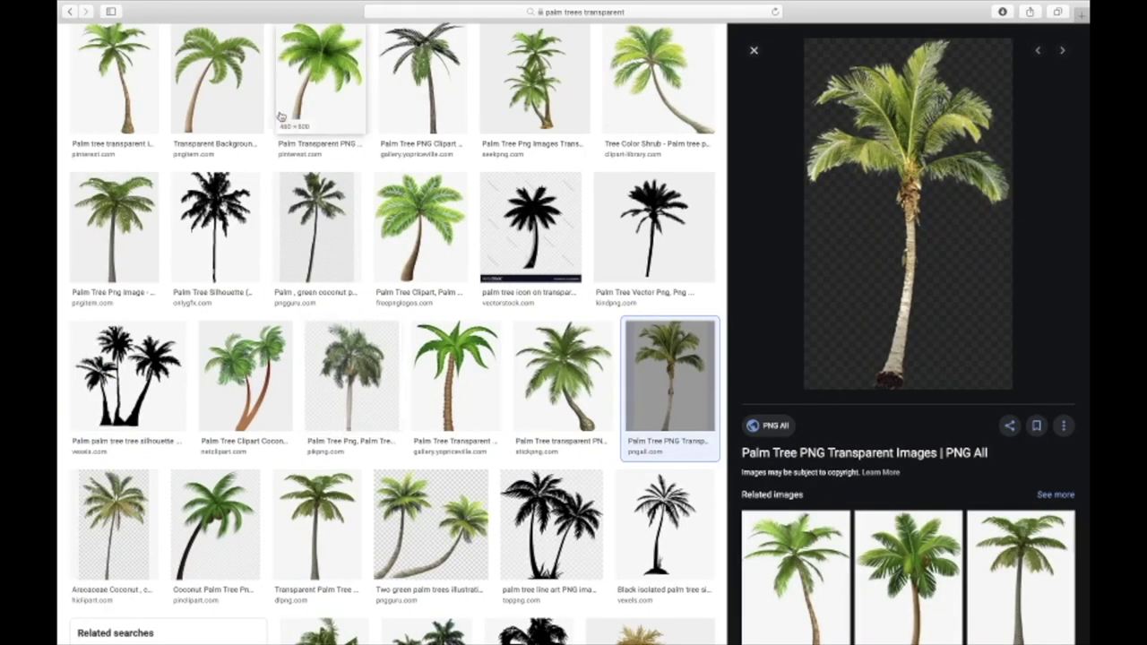
{"action": "scroll", "coordinate": [217, 63], "scroll_direction": "up", "scroll_amount": 3}
{"action": "left_click_drag", "start_coordinate": [207, 51], "coordinate": [160, 50]}
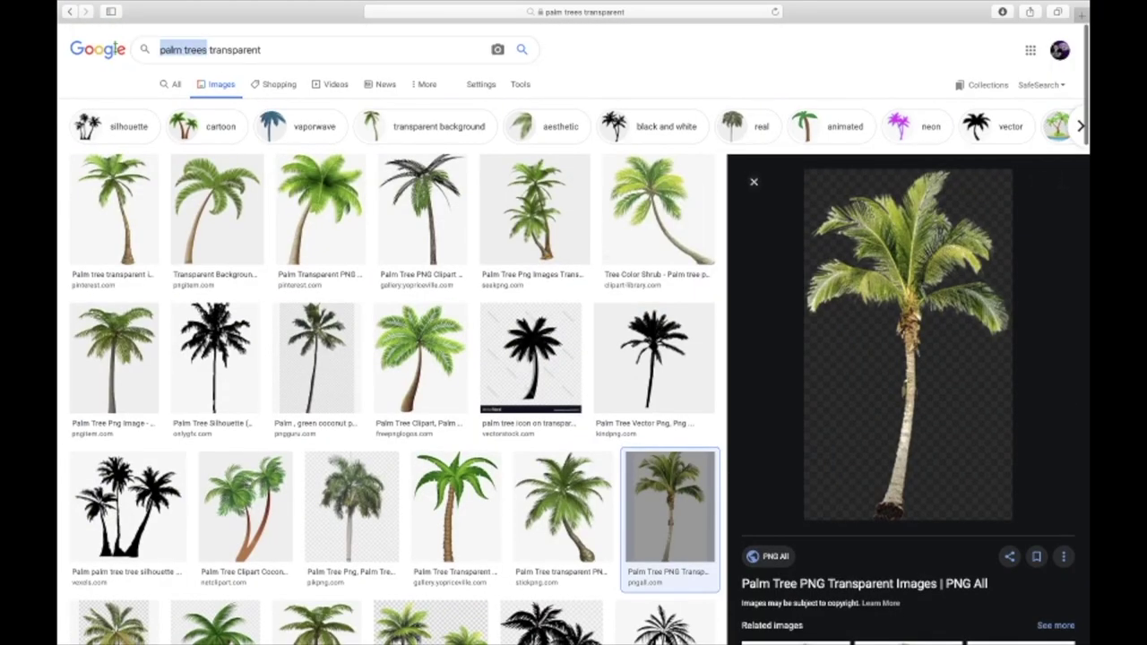
{"action": "type", "text": "corona buc"}
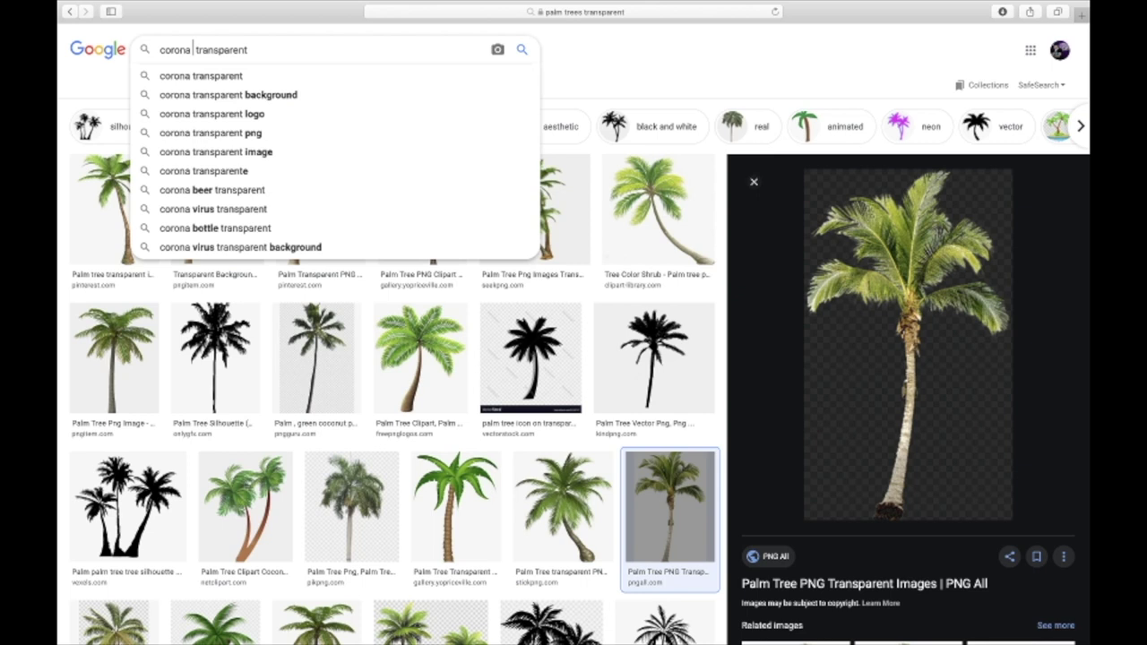
{"action": "type", "text": "ket"}
{"action": "key", "text": "Return"}
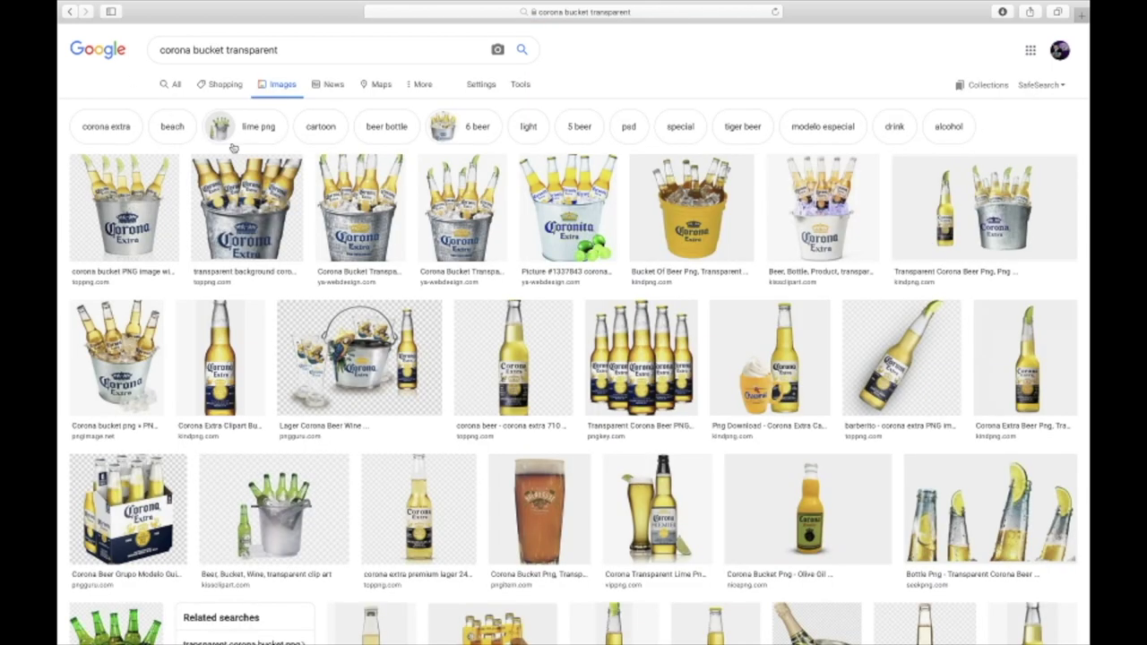
Preview Corona bucket images and drag one into the Photoshop canvas
{"action": "left_click", "coordinate": [364, 212]}
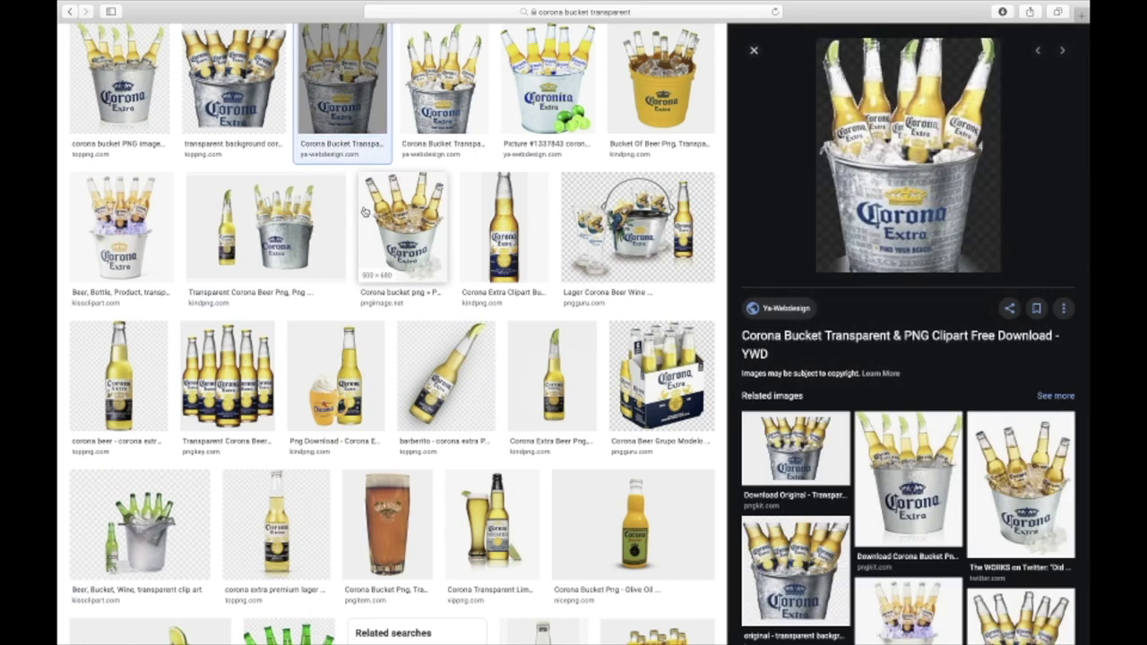
{"action": "scroll", "coordinate": [364, 212], "scroll_direction": "up", "scroll_amount": 1}
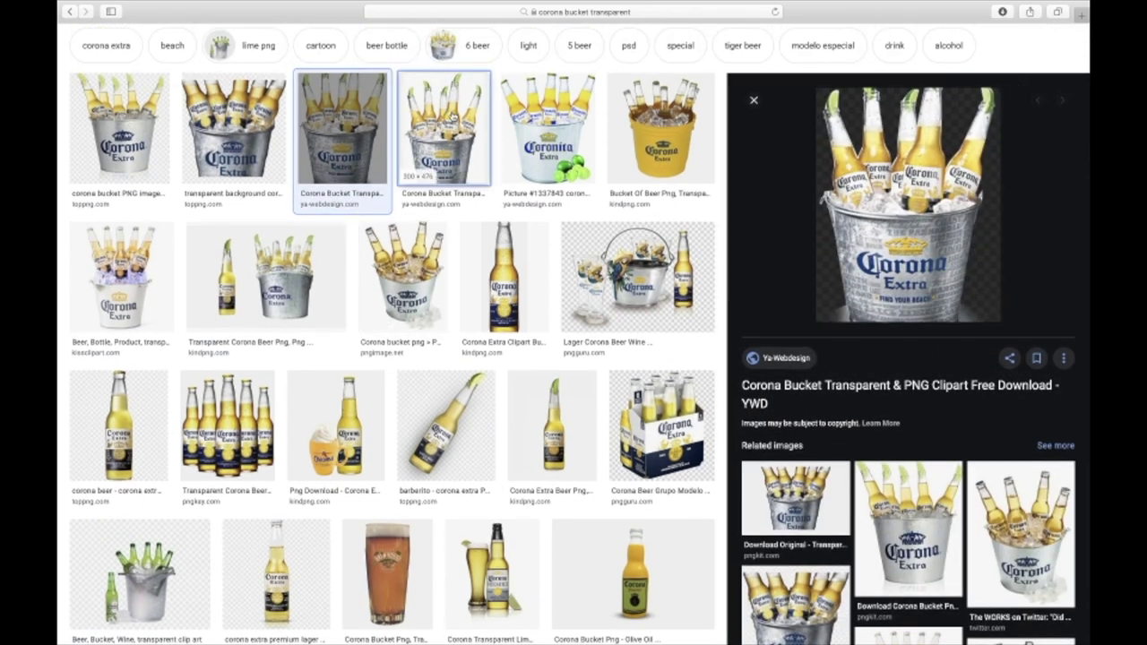
{"action": "left_click", "coordinate": [454, 117]}
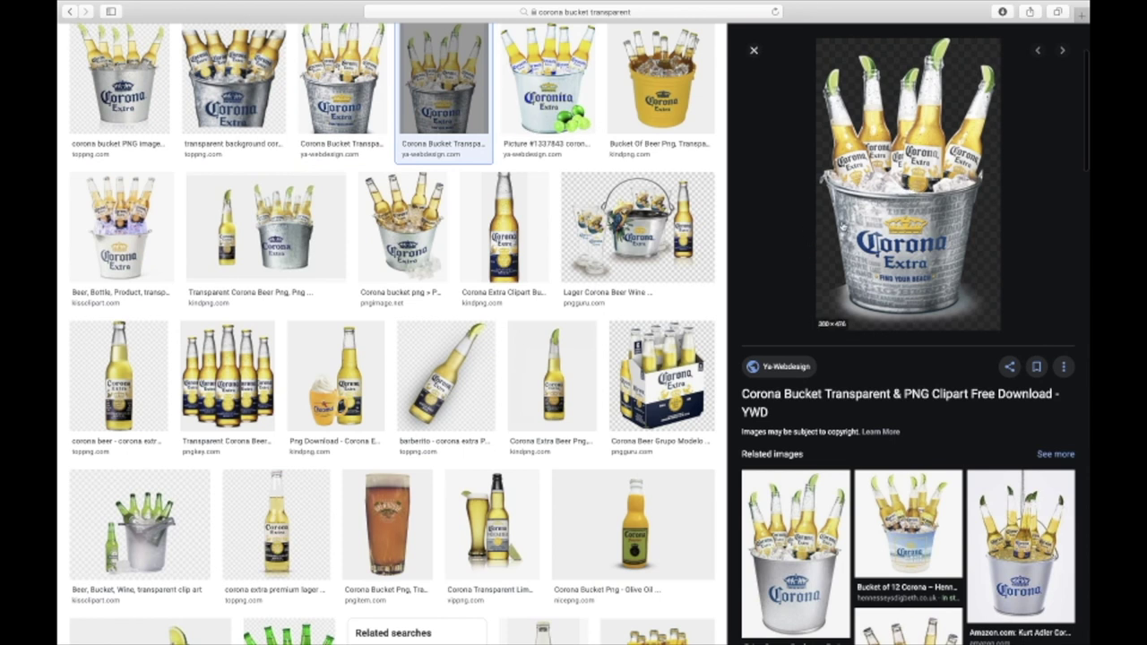
{"action": "left_click_drag", "start_coordinate": [768, 257], "coordinate": [381, 439]}
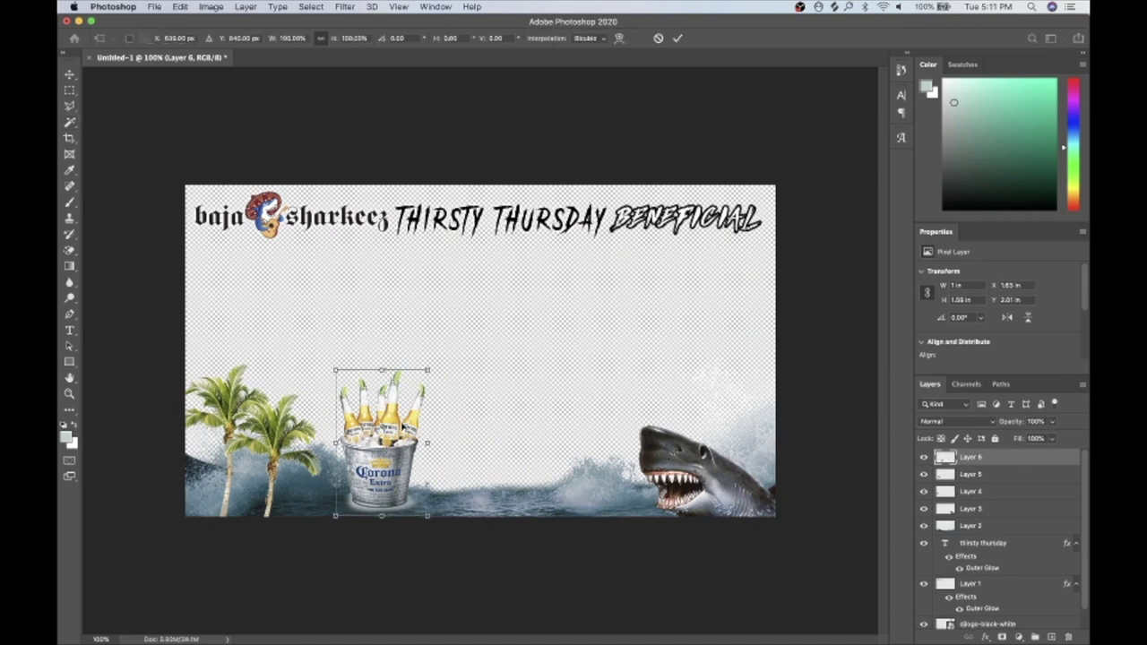
Shrink the Corona bucket and apply the transform
{"action": "left_click_drag", "start_coordinate": [429, 368], "coordinate": [367, 435]}
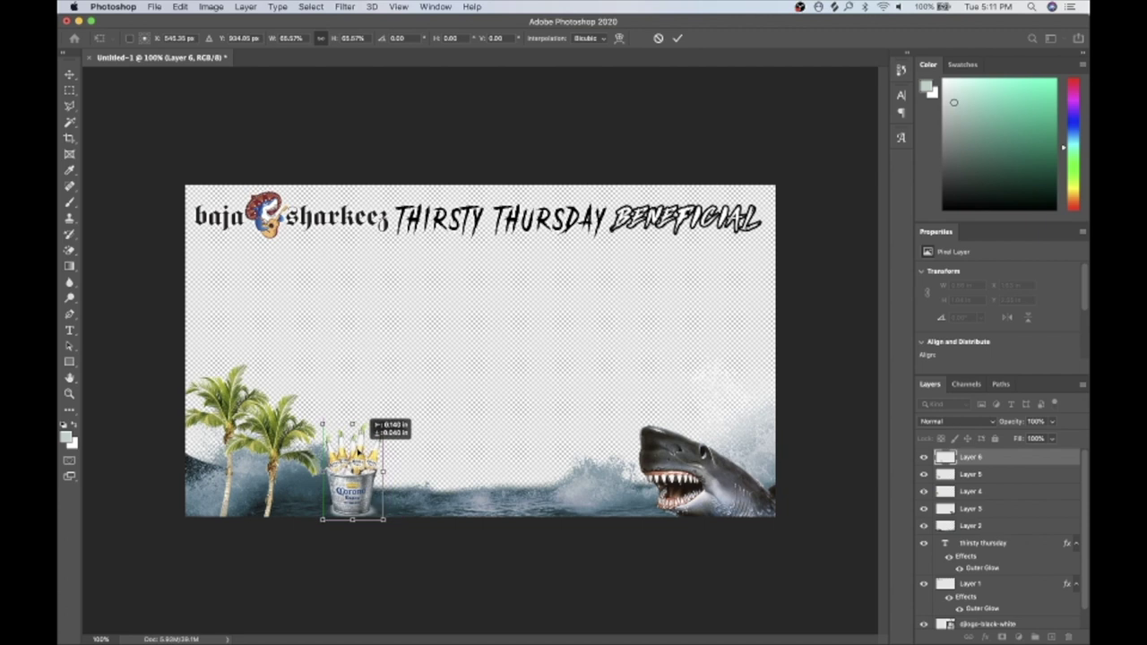
{"action": "key", "text": "Return"}
{"action": "key", "text": "w"}
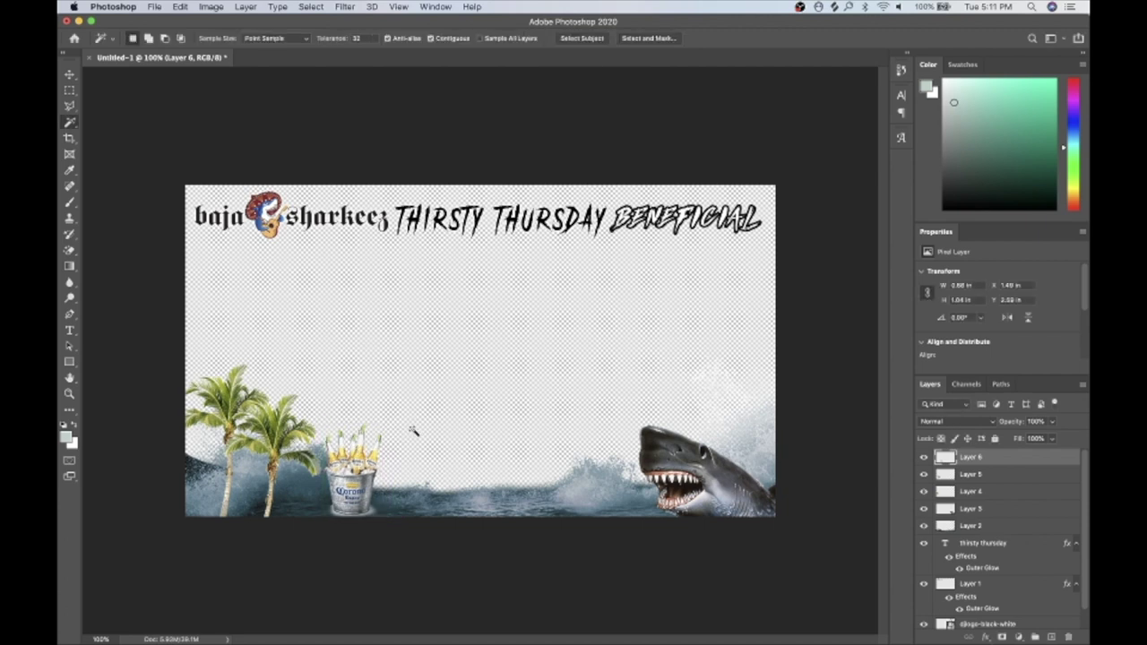
Add a text box above the bucket reading 'CORONA'
{"action": "left_click", "coordinate": [71, 331]}
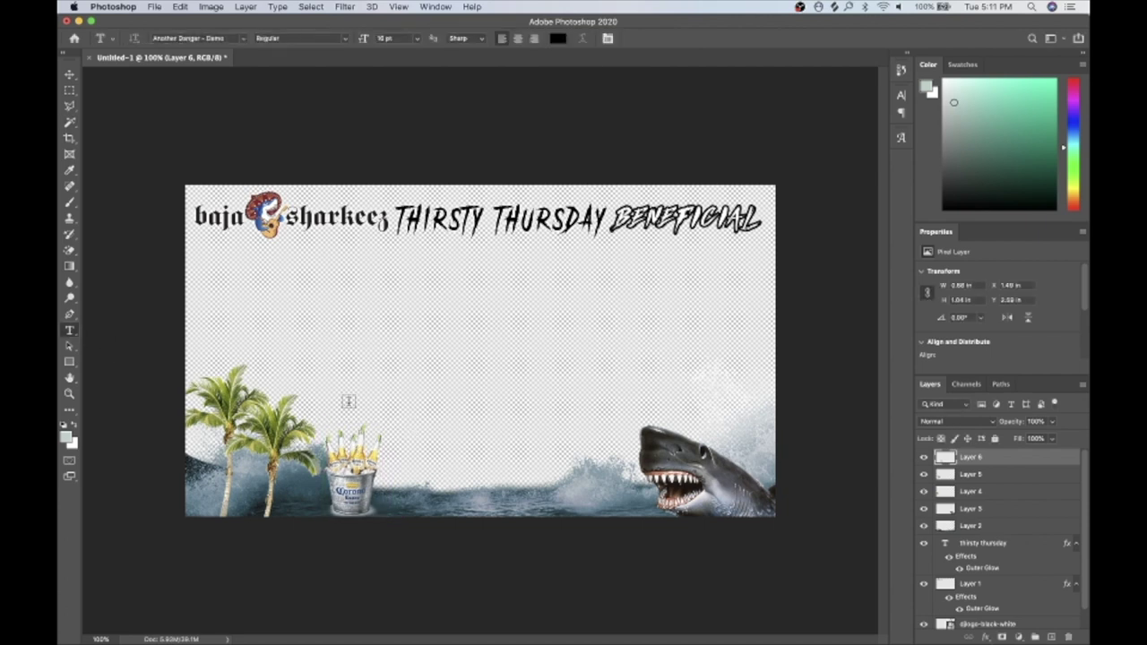
{"action": "left_click_drag", "start_coordinate": [322, 401], "coordinate": [470, 421]}
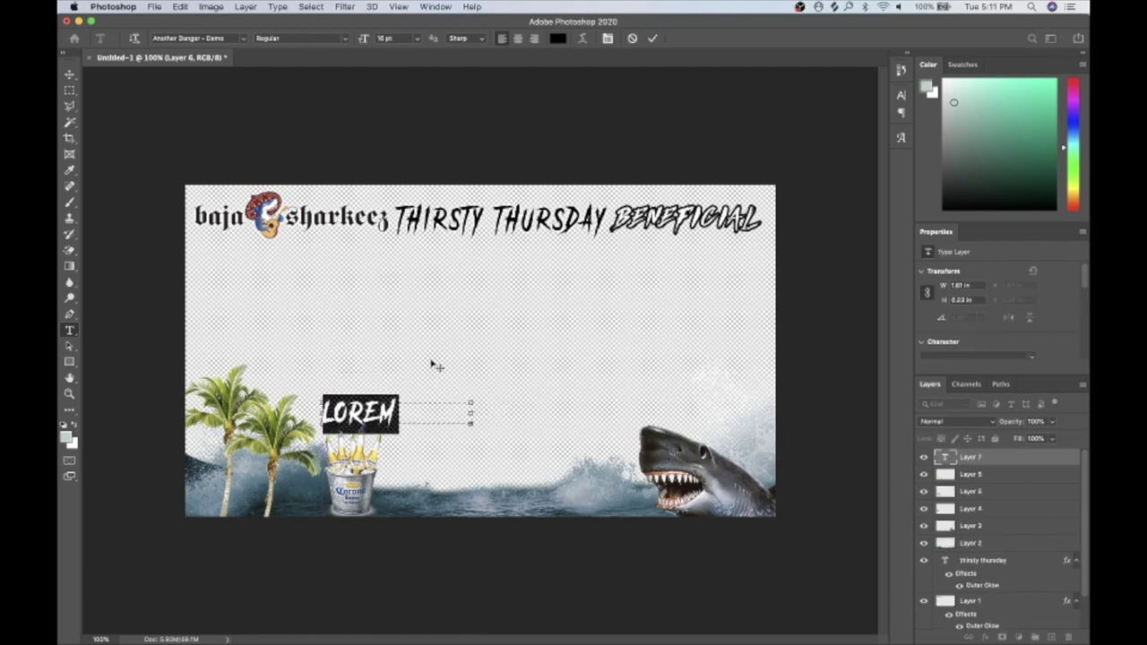
{"action": "key", "text": "BackSpace"}
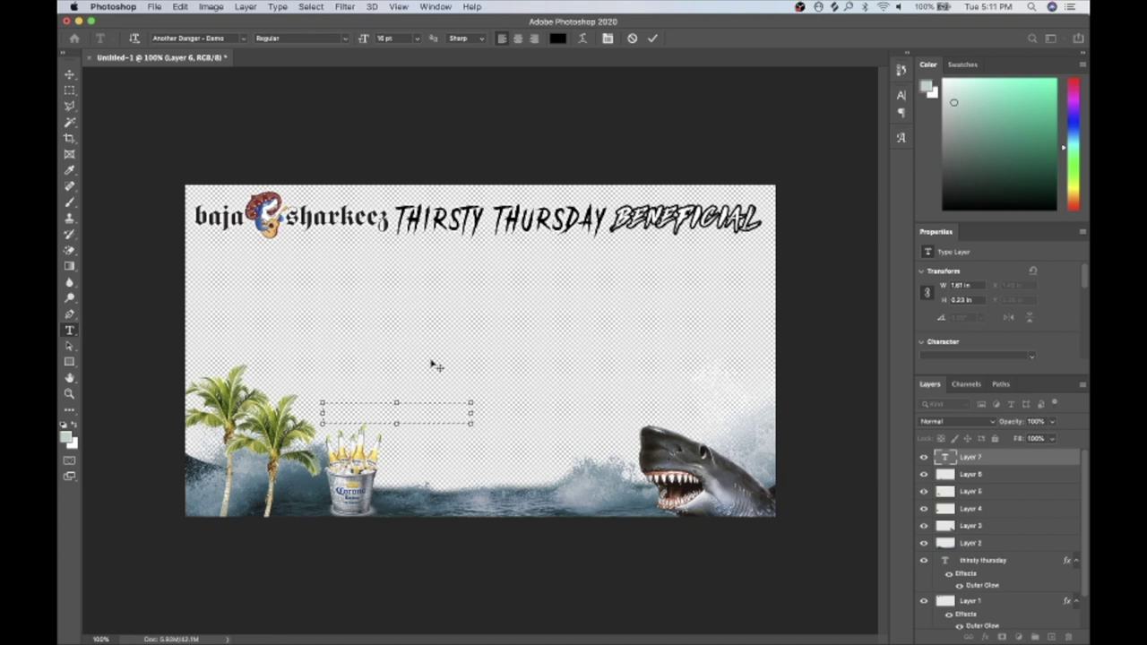
{"action": "type", "text": "CORONA"}
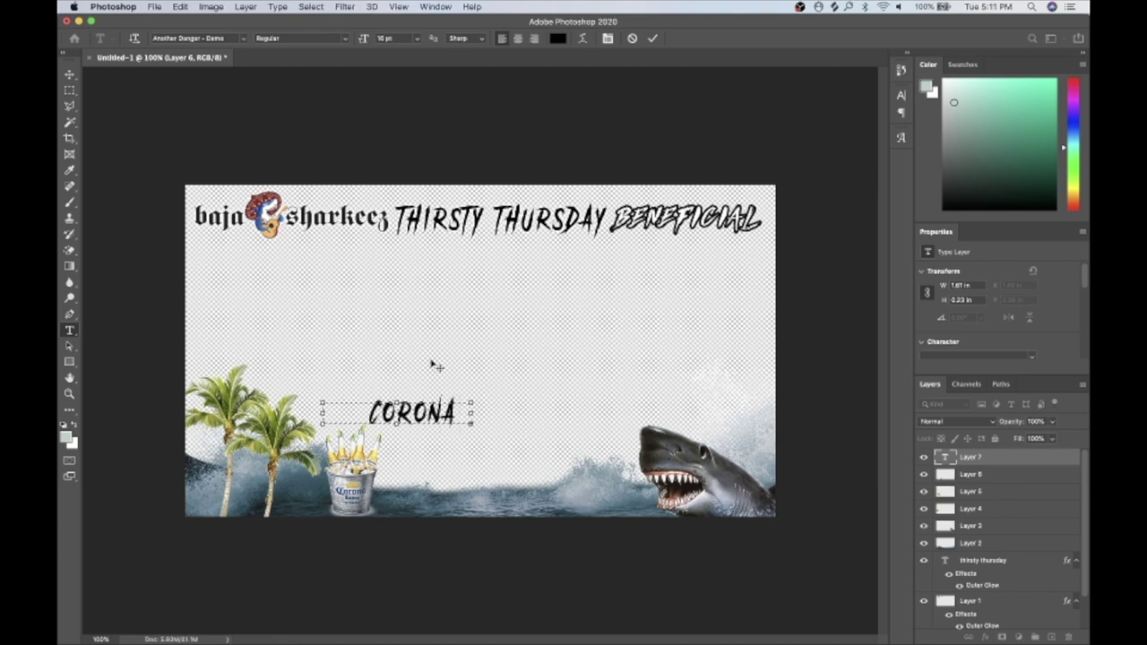
{"action": "key", "text": "super+a"}
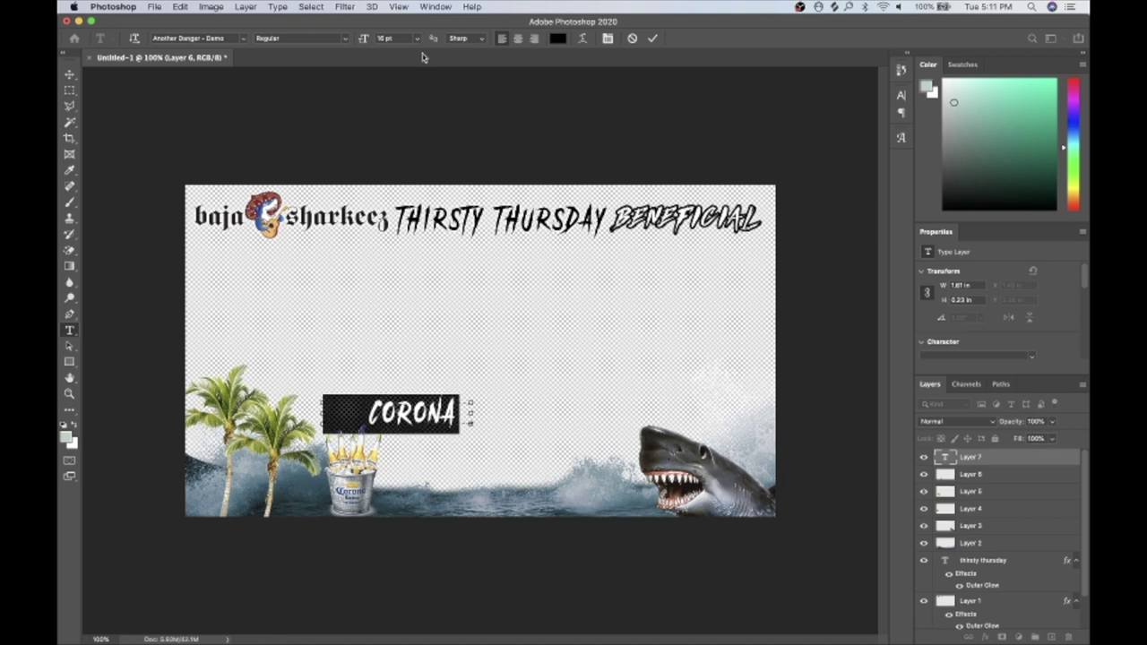
Set the label in Bebas, widen its box, and scale it down slightly above the bucket
{"action": "left_click", "coordinate": [243, 40]}
{"action": "left_click", "coordinate": [266, 93]}
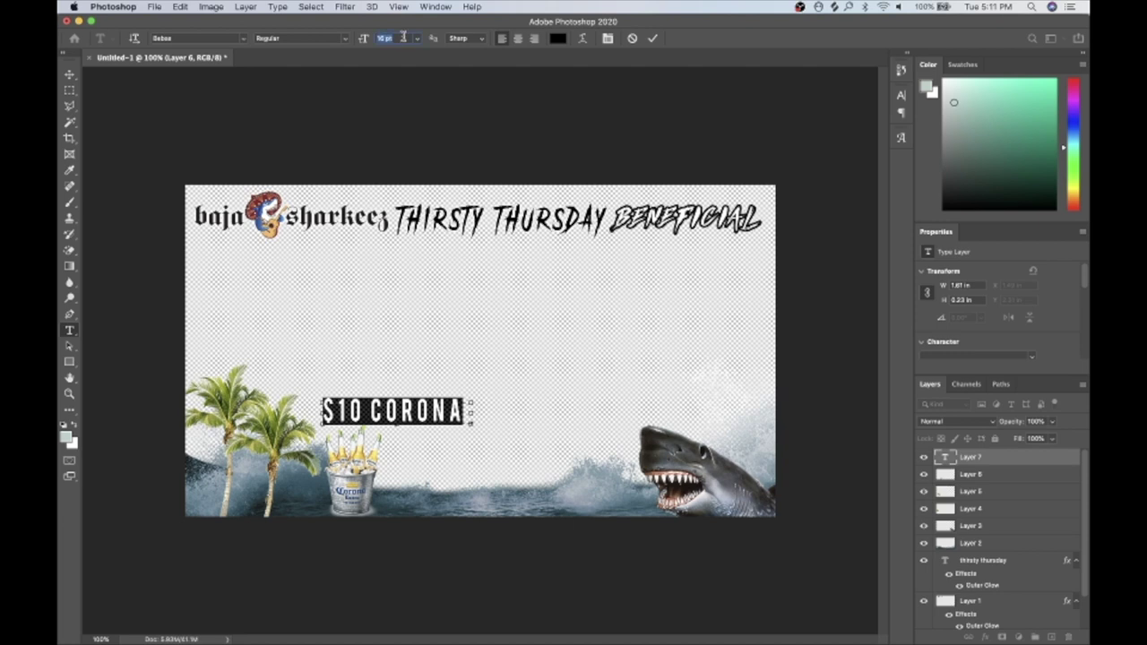
{"action": "scroll", "coordinate": [403, 38], "scroll_direction": "down", "scroll_amount": 8}
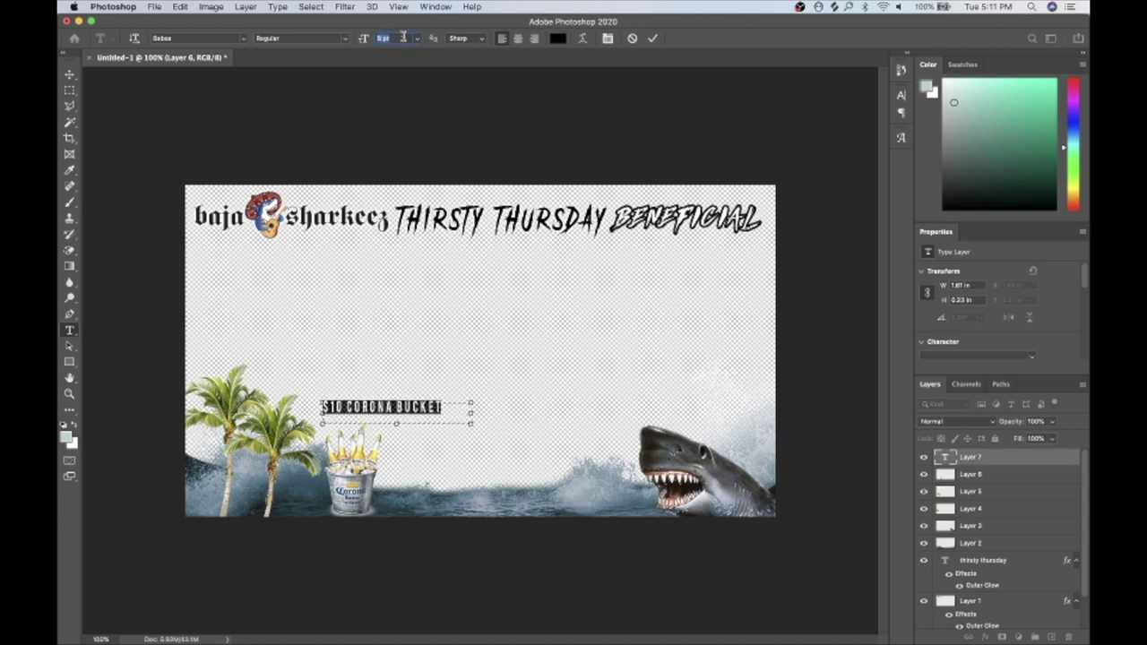
{"action": "left_click", "coordinate": [512, 409]}
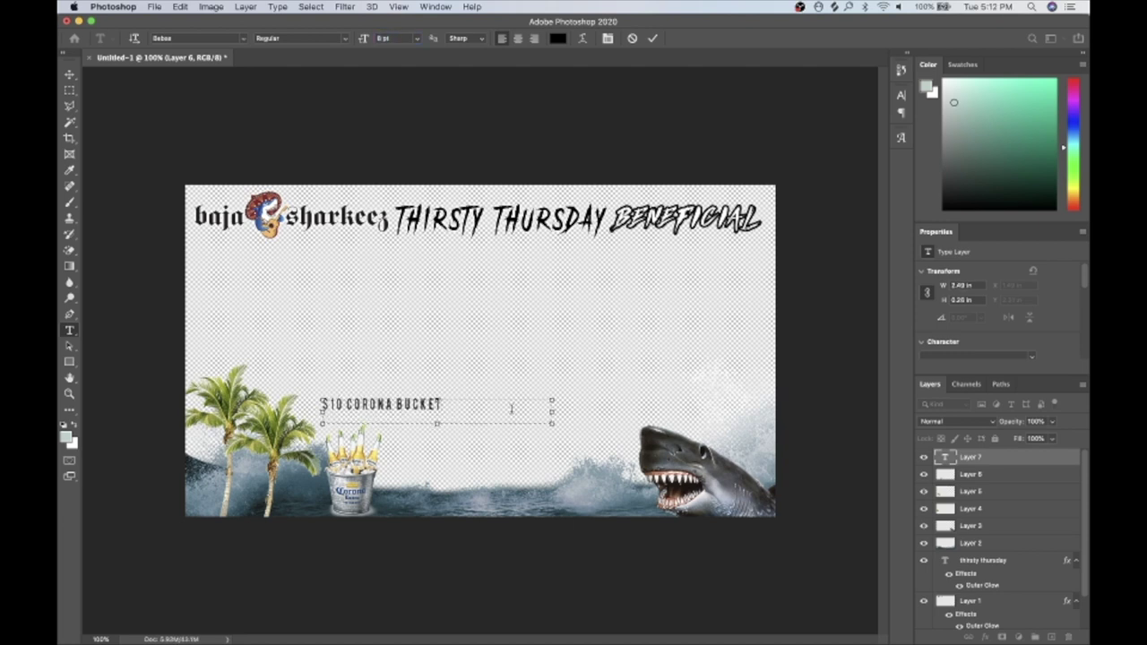
{"action": "left_click", "coordinate": [1003, 477]}
{"action": "left_click", "coordinate": [1002, 474]}
{"action": "left_click", "coordinate": [995, 457]}
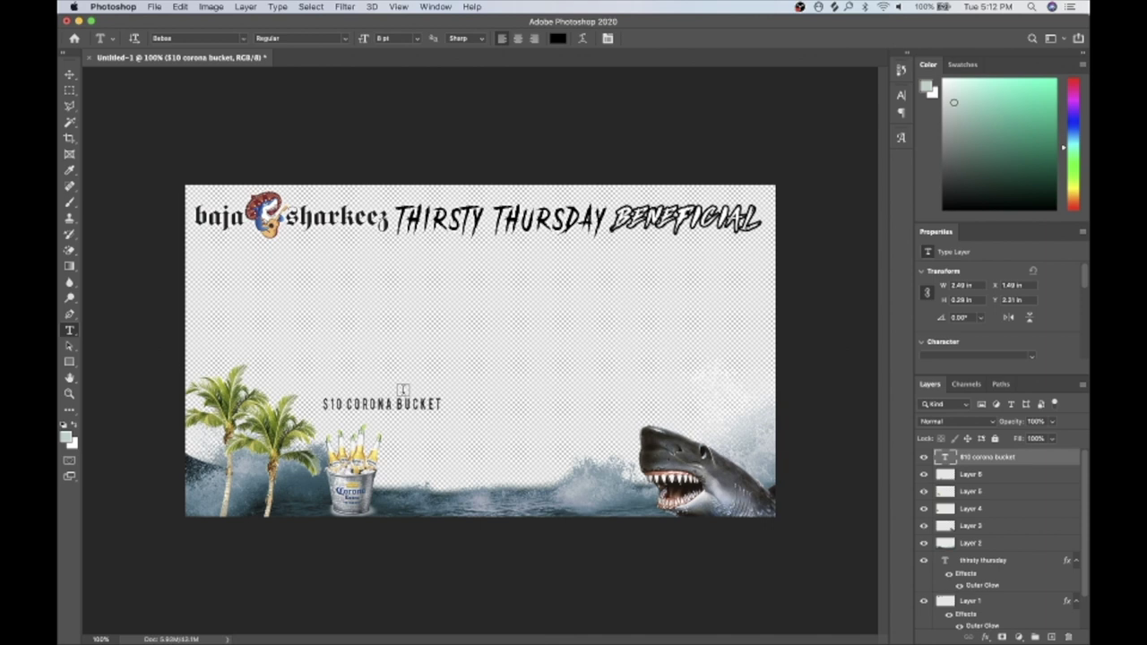
{"action": "key", "text": "ctrl+t"}
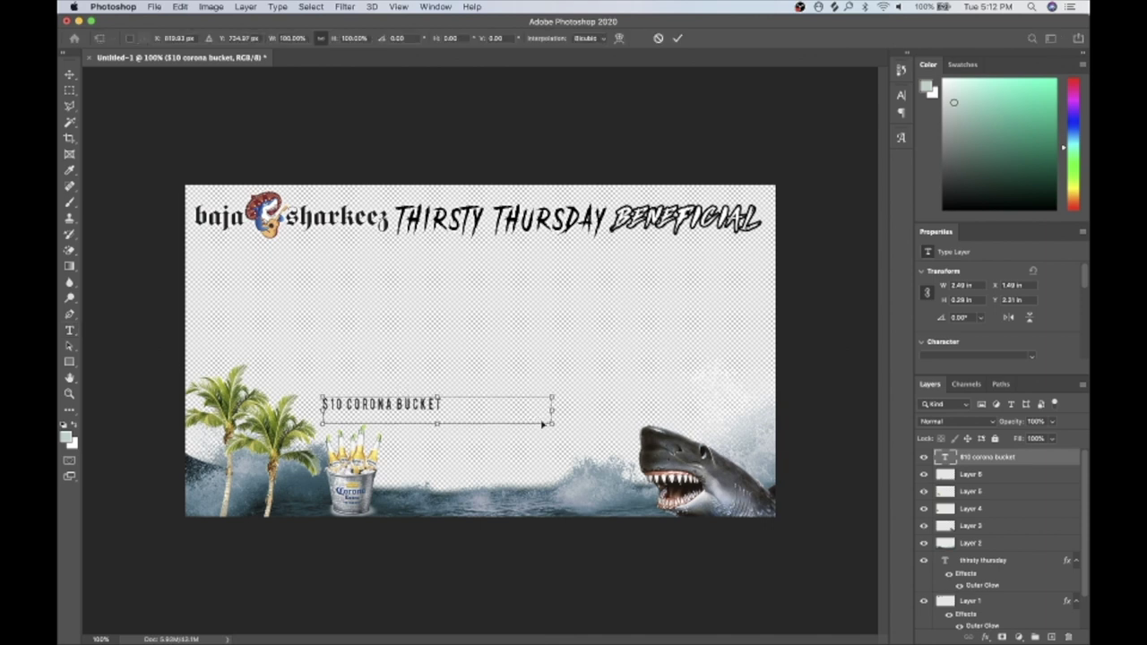
{"action": "left_click_drag", "start_coordinate": [551, 420], "coordinate": [440, 419]}
{"action": "key", "text": "Return"}
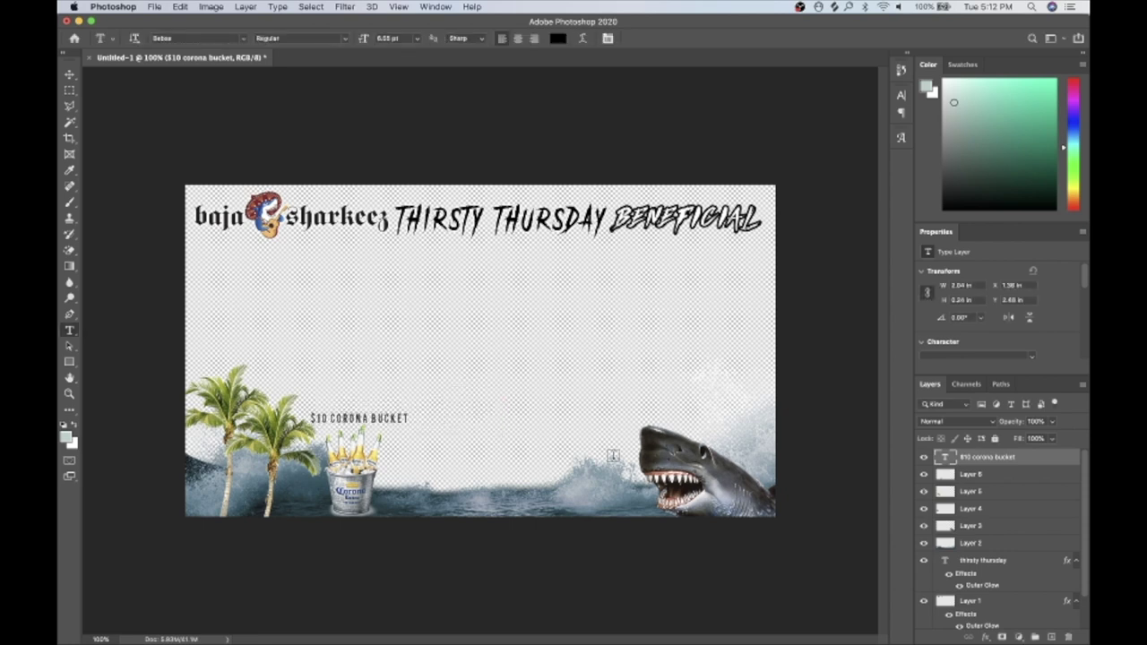
Add an Outer Glow with default settings to the $10 CORONA BUCKET label
{"action": "left_click", "coordinate": [984, 637]}
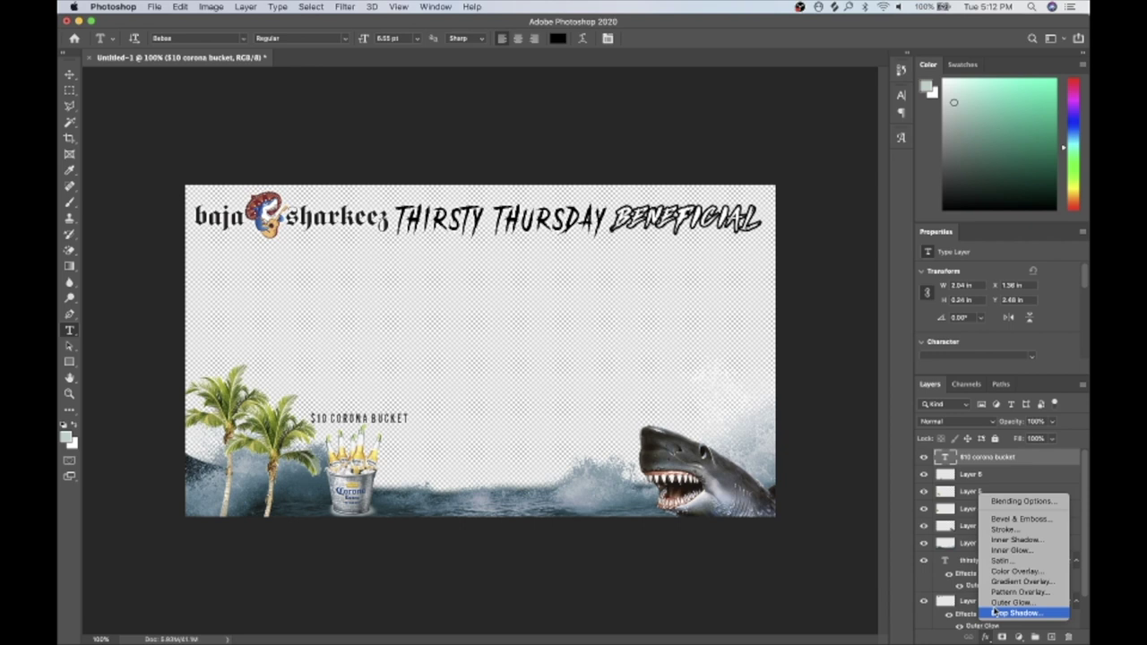
{"action": "left_click", "coordinate": [997, 606]}
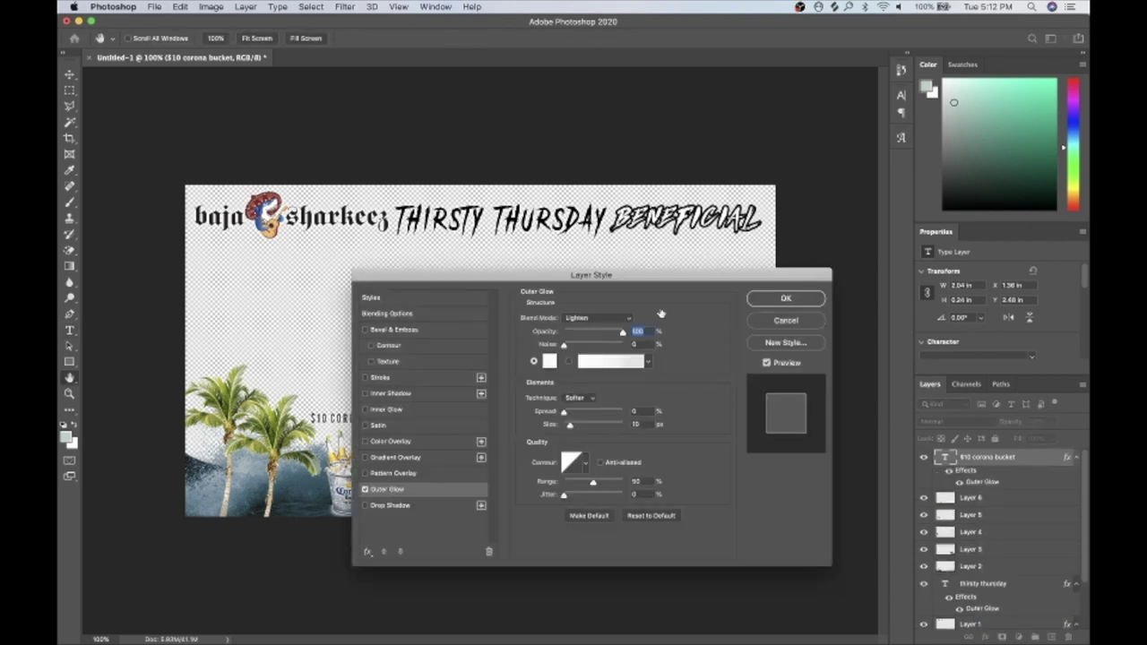
{"action": "left_click", "coordinate": [789, 302]}
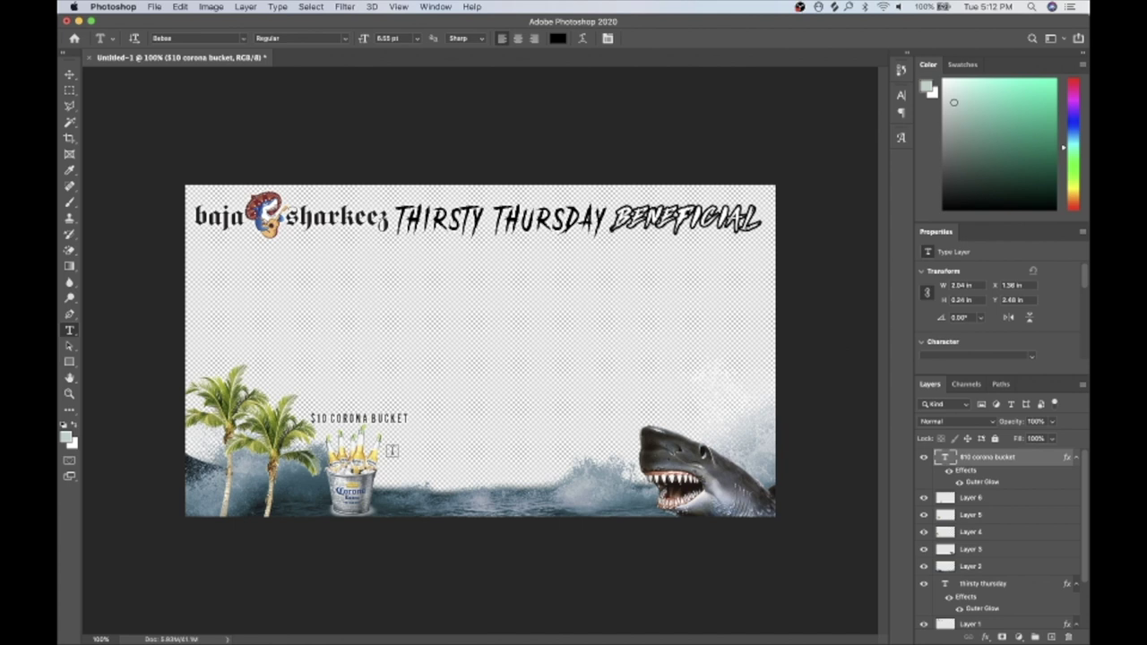
{"action": "key", "text": "ctrl+Left"}
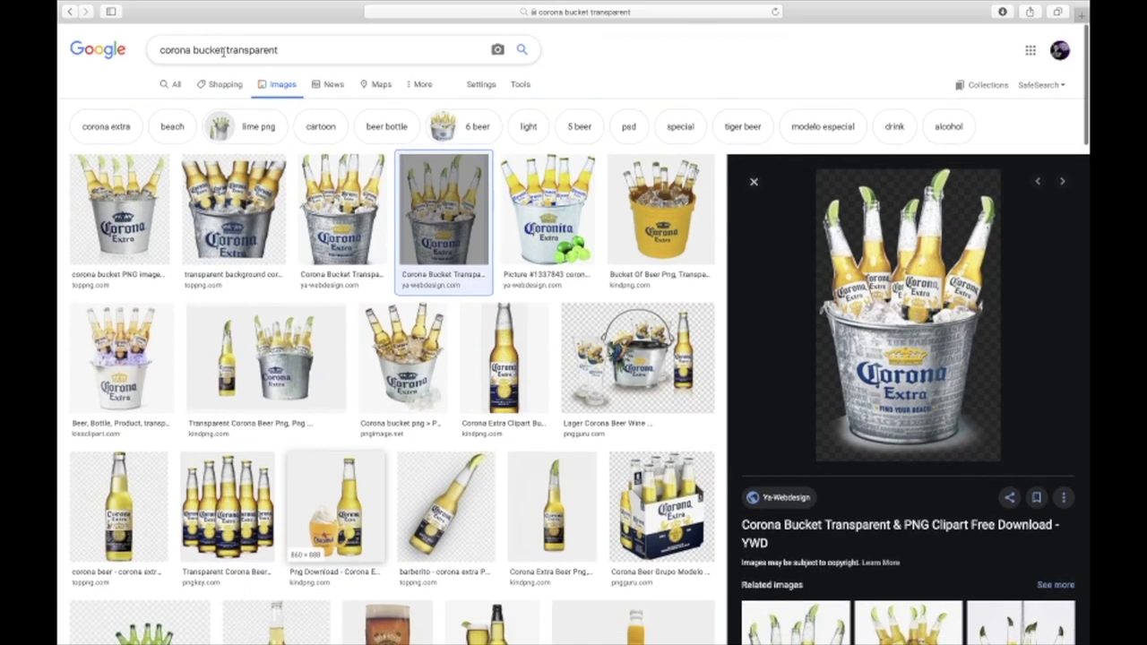
Change the Google Images search to 'fireball drink transparent'
{"action": "left_click_drag", "start_coordinate": [223, 51], "coordinate": [158, 51]}
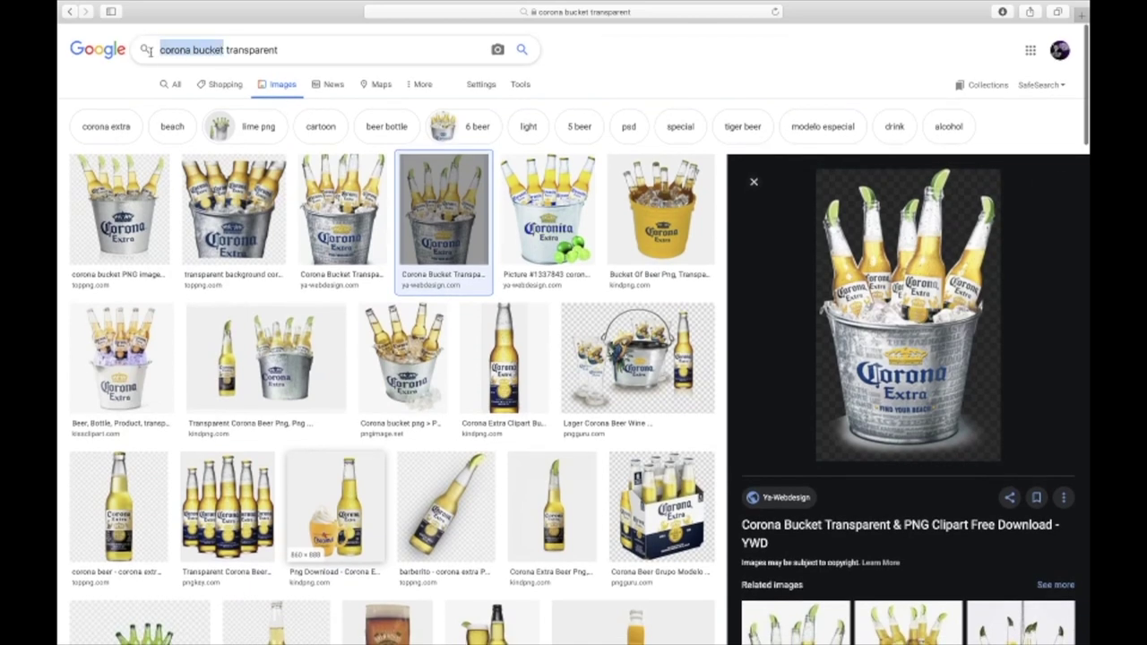
{"action": "type", "text": "fireball"}
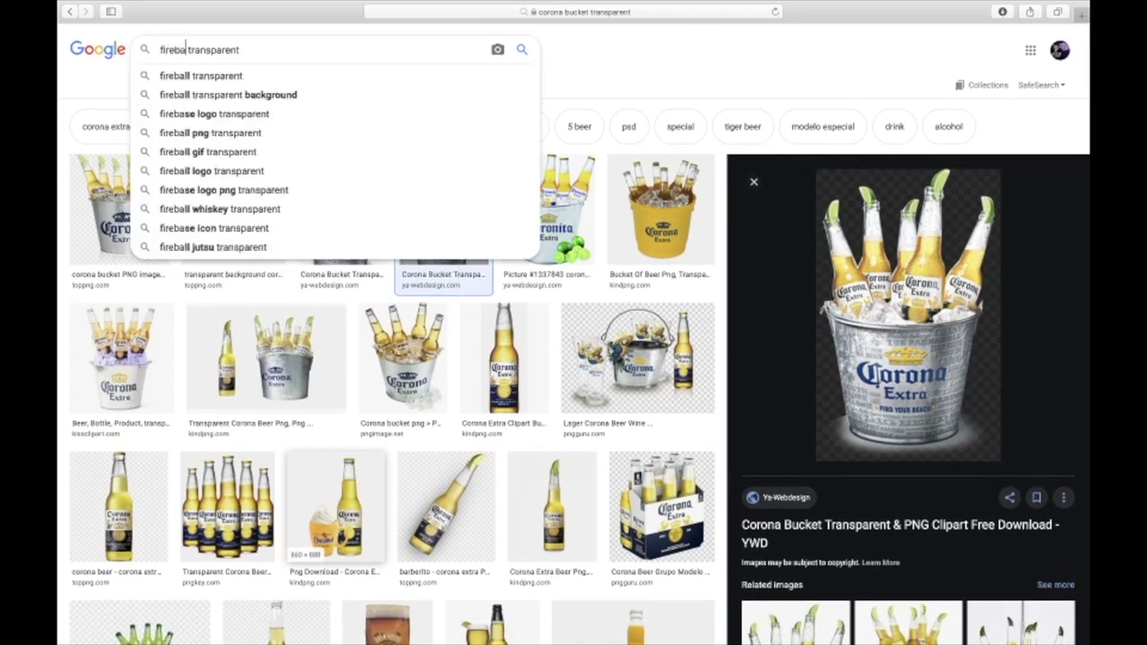
{"action": "key", "text": "Return"}
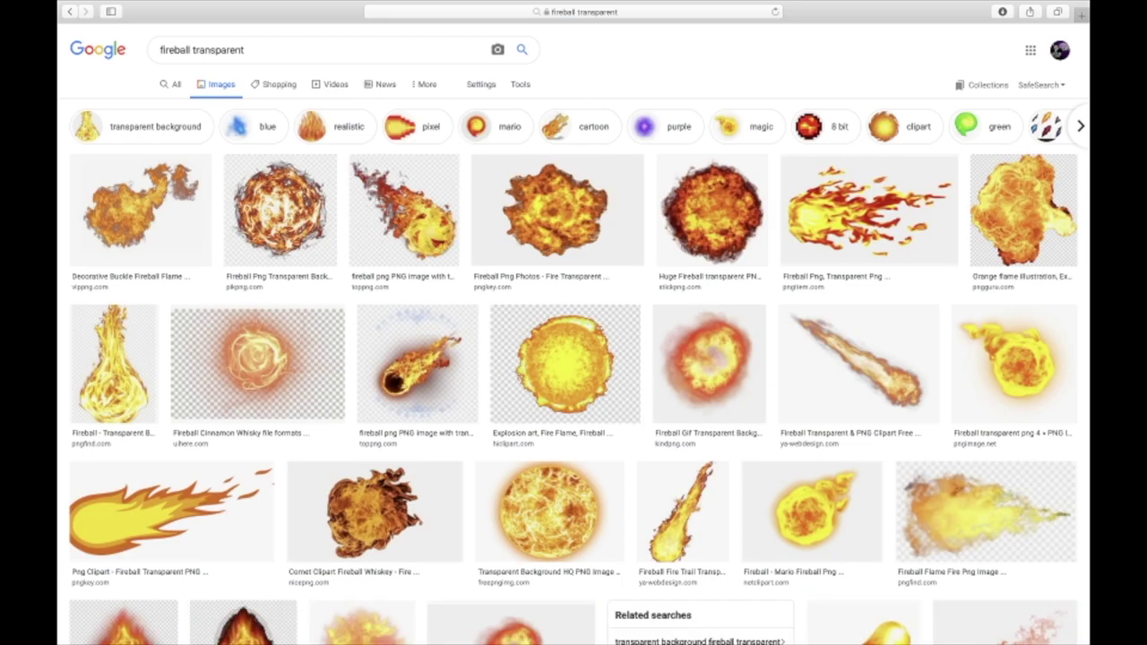
{"action": "left_click", "coordinate": [191, 50]}
{"action": "type", "text": "drink"}
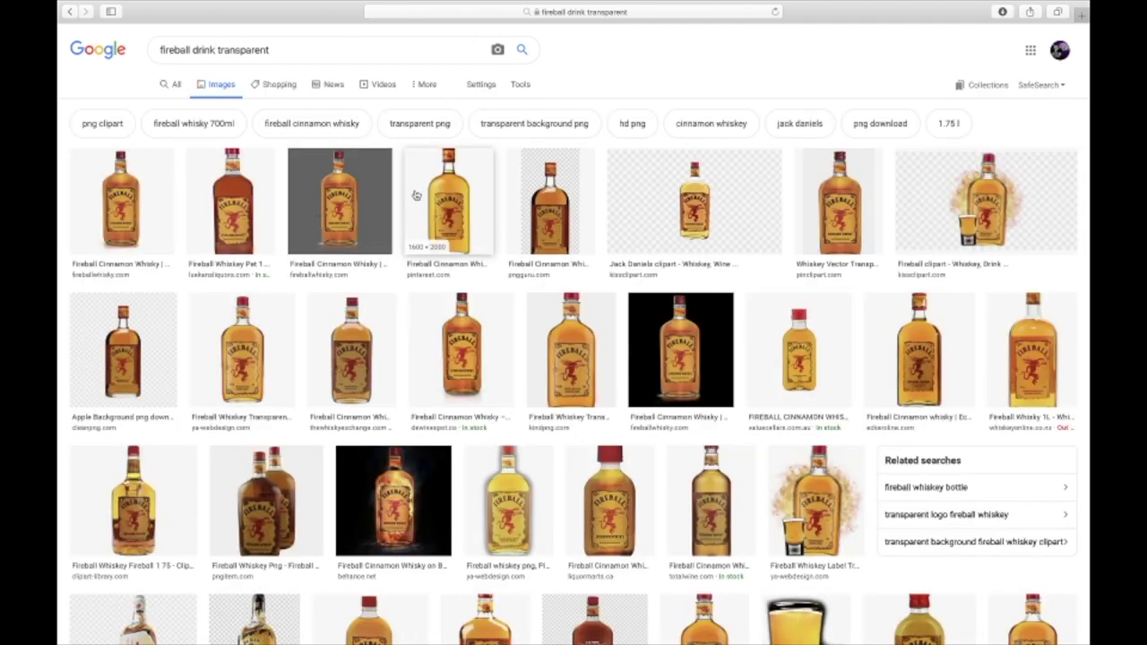
Drag the Fireball Whiskey Pet 1.75L bottle image into the Photoshop overlay
{"action": "left_click", "coordinate": [151, 195]}
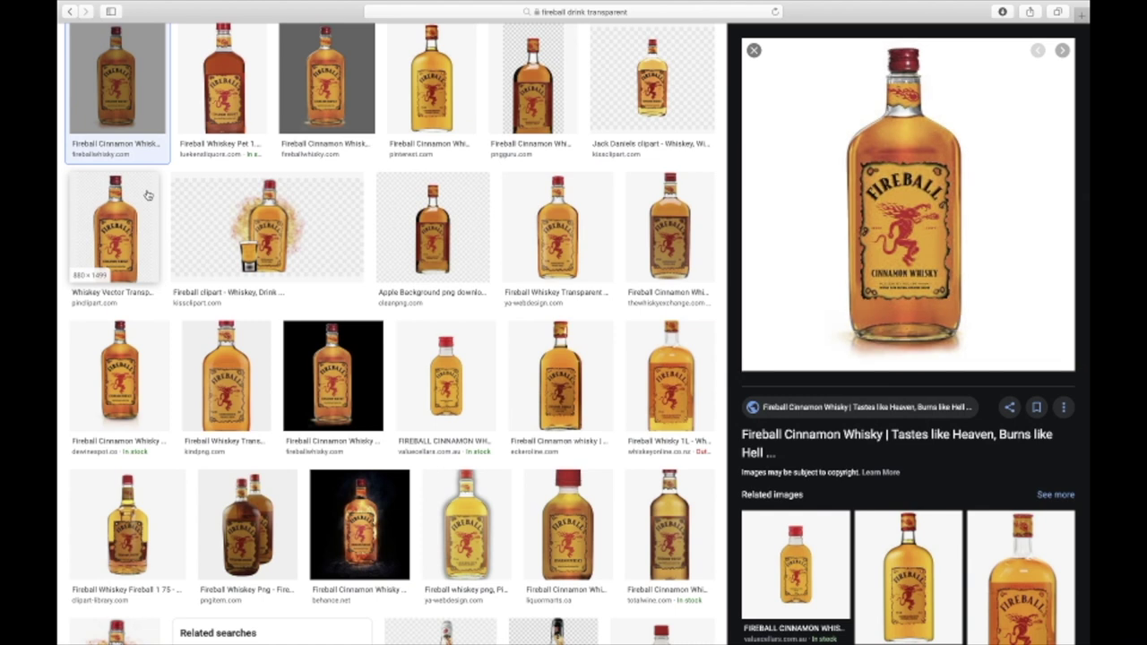
{"action": "left_click", "coordinate": [219, 122]}
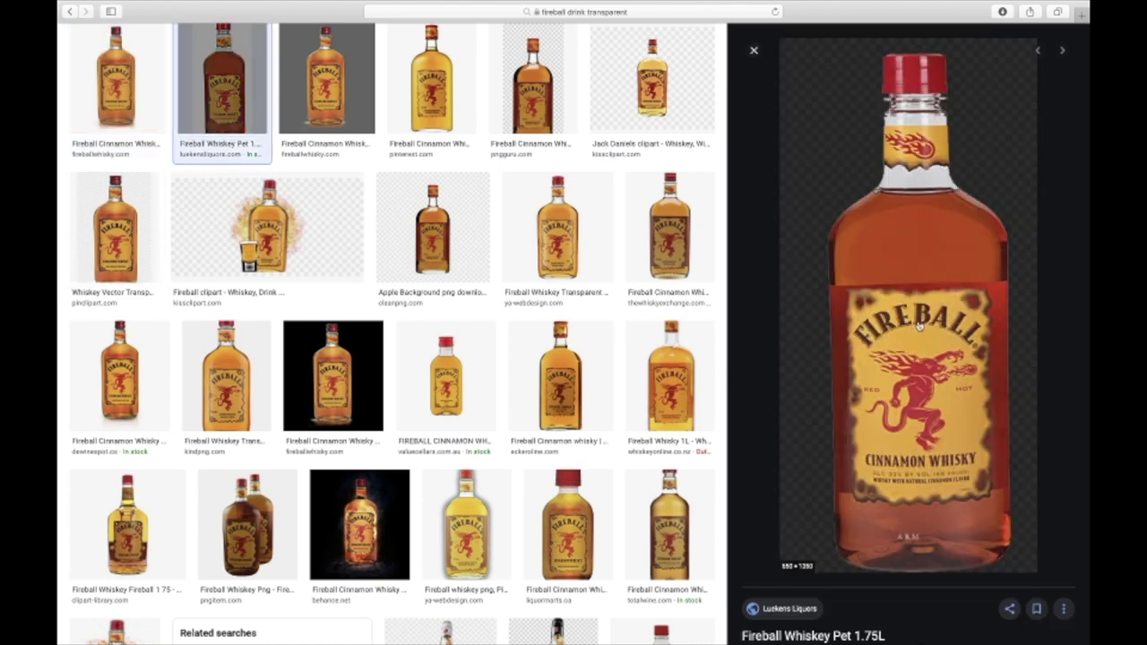
{"action": "left_click_drag", "start_coordinate": [927, 328], "coordinate": [421, 470]}
{"action": "key", "text": "super+Tab"}
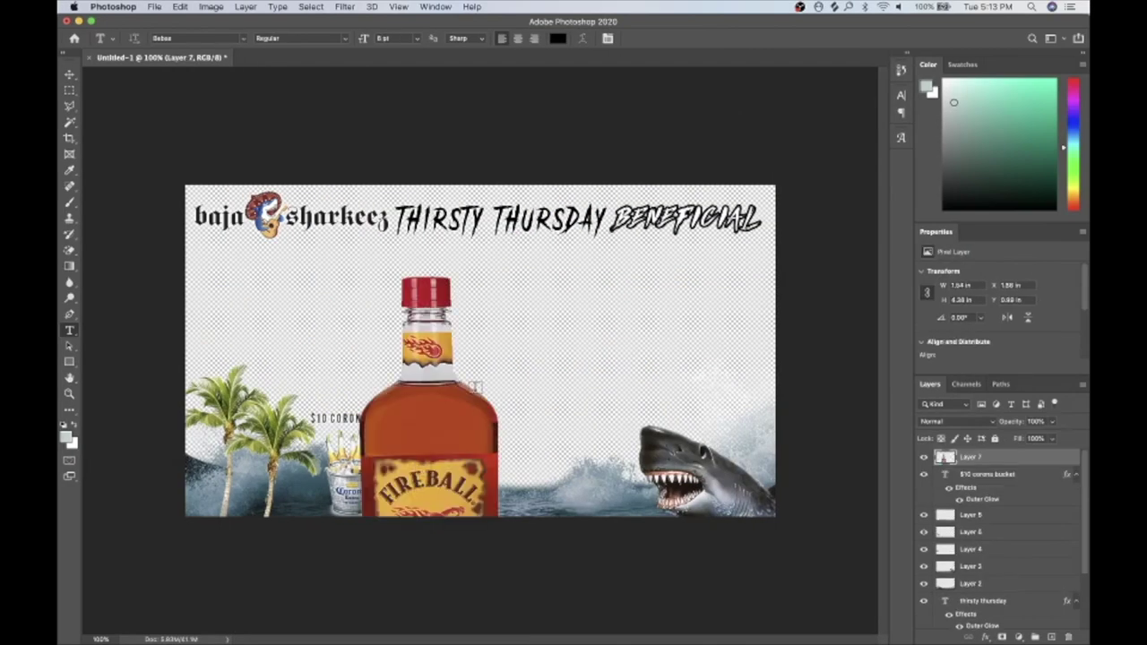
Shrink the Fireball bottle beside the bucket and duplicate the $10 CORONA BUCKET label
{"action": "left_click_drag", "start_coordinate": [499, 276], "coordinate": [434, 443]}
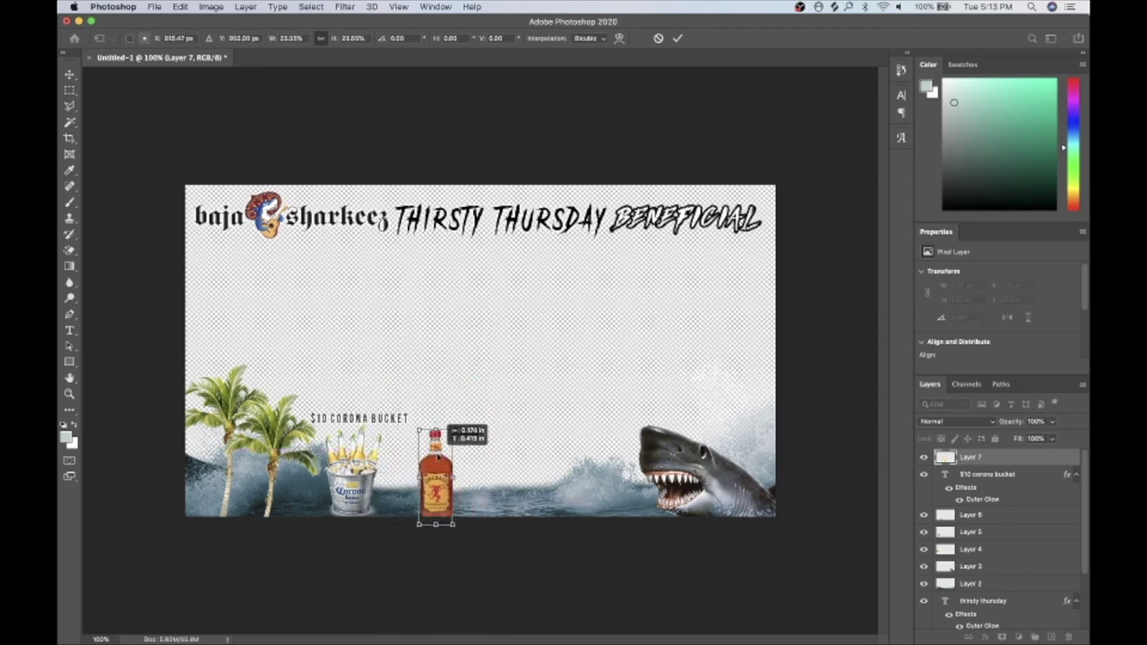
{"action": "key", "text": "Return"}
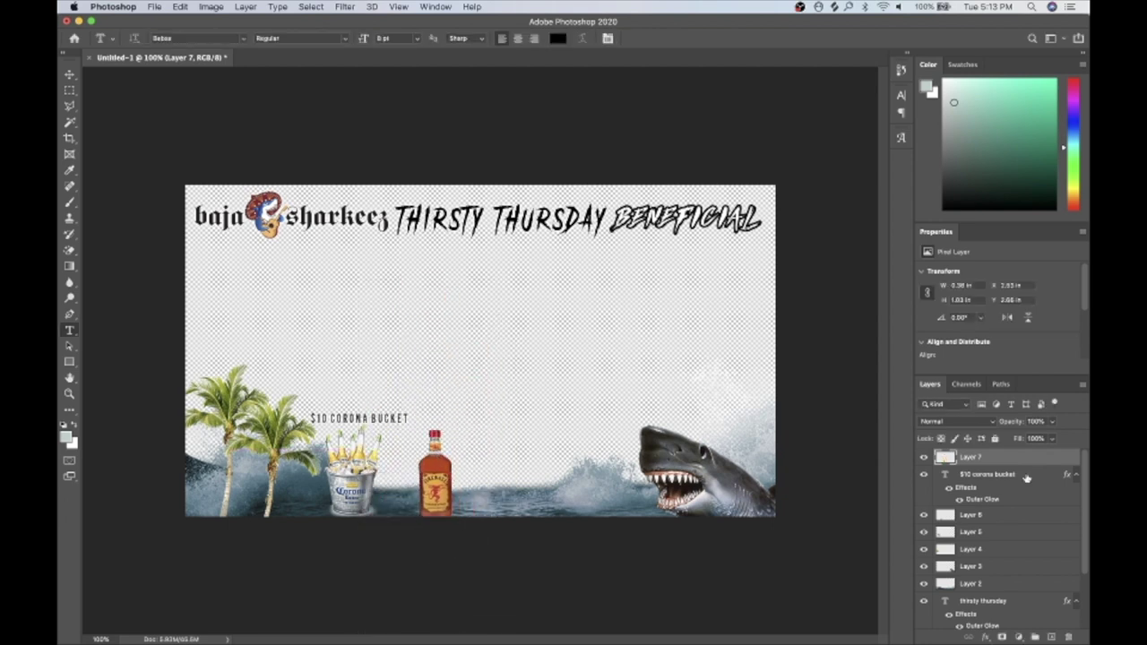
{"action": "left_click", "coordinate": [1027, 477]}
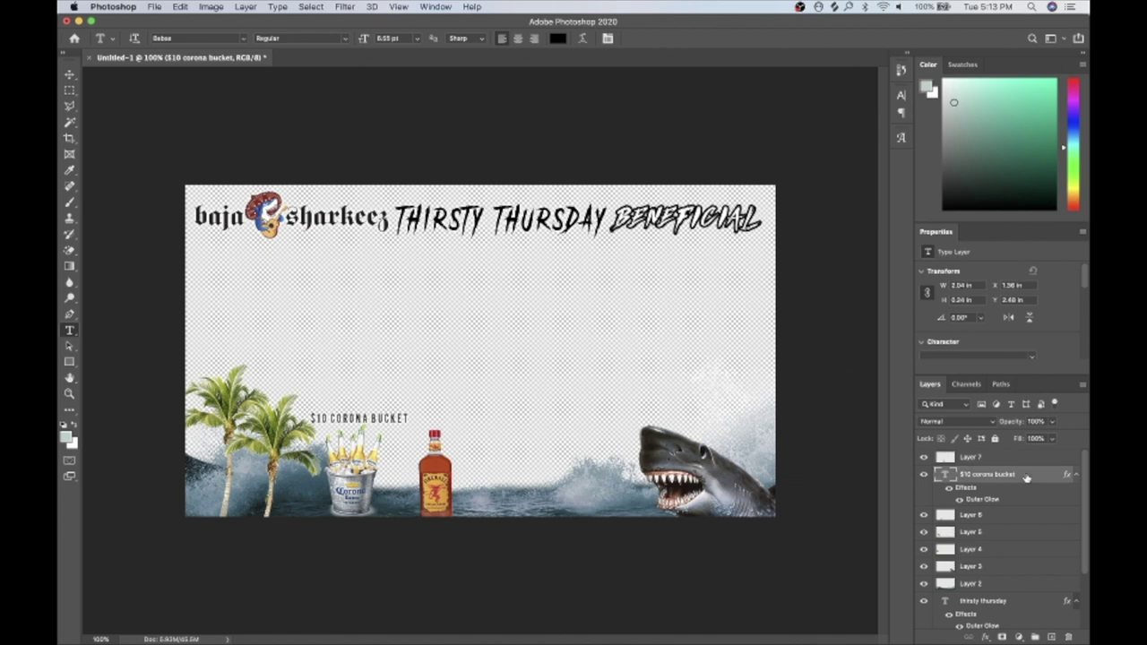
{"action": "key", "text": "super+c"}
{"action": "key", "text": "super+v"}
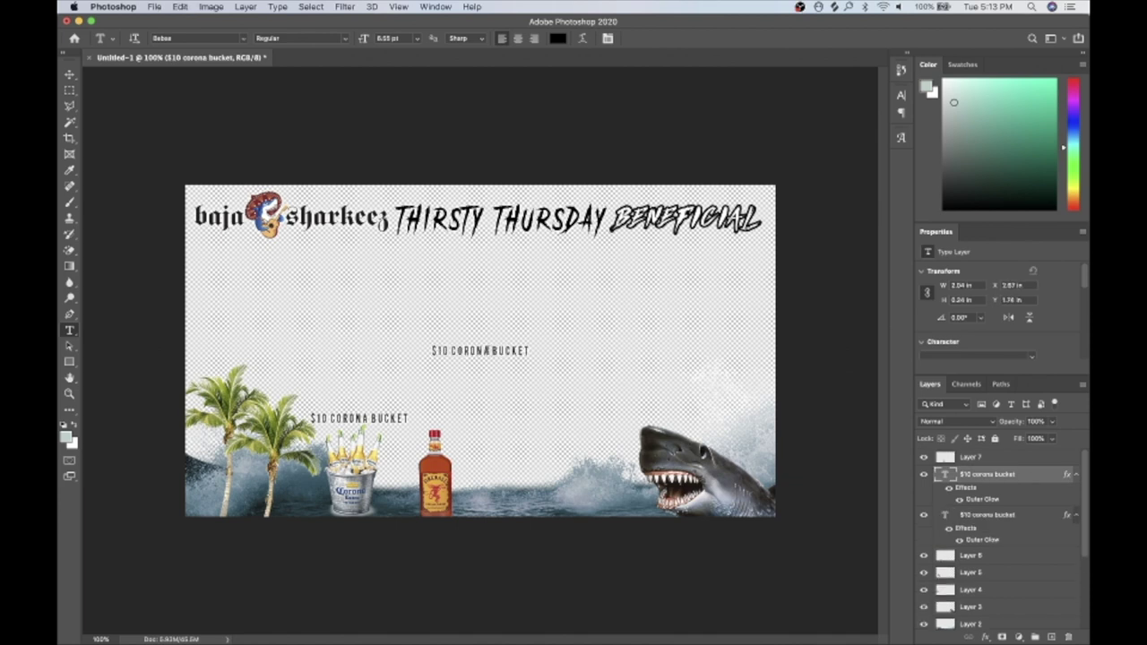
Retype the copied label as '$5 FIREBALL SHOT' and move it down beside the corona price
{"action": "left_click", "coordinate": [479, 350]}
{"action": "left_click_drag", "start_coordinate": [432, 350], "coordinate": [530, 352]}
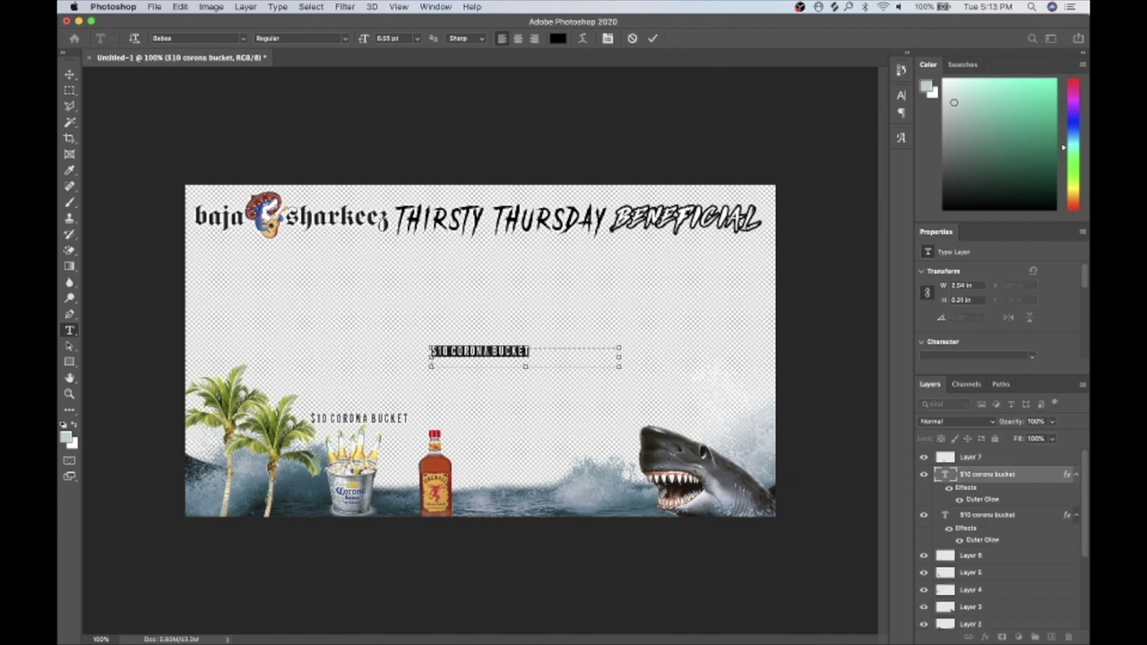
{"action": "key", "text": "BackSpace"}
{"action": "type", "text": "$5"}
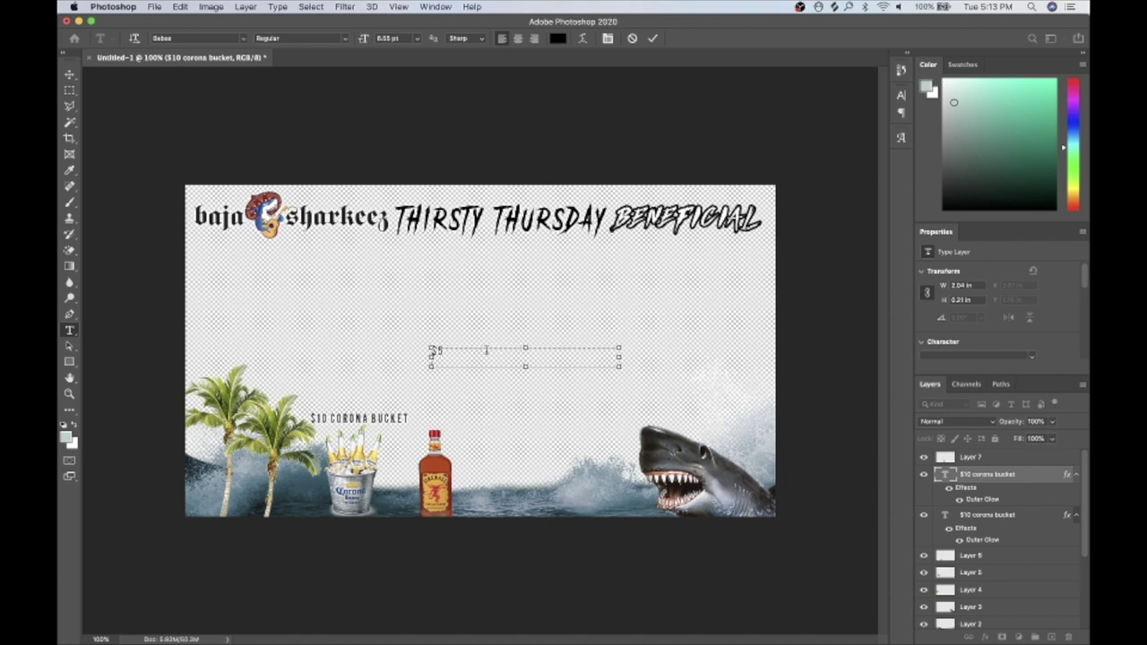
{"action": "type", "text": " FIREBALL SHOT"}
{"action": "left_click", "coordinate": [1025, 515]}
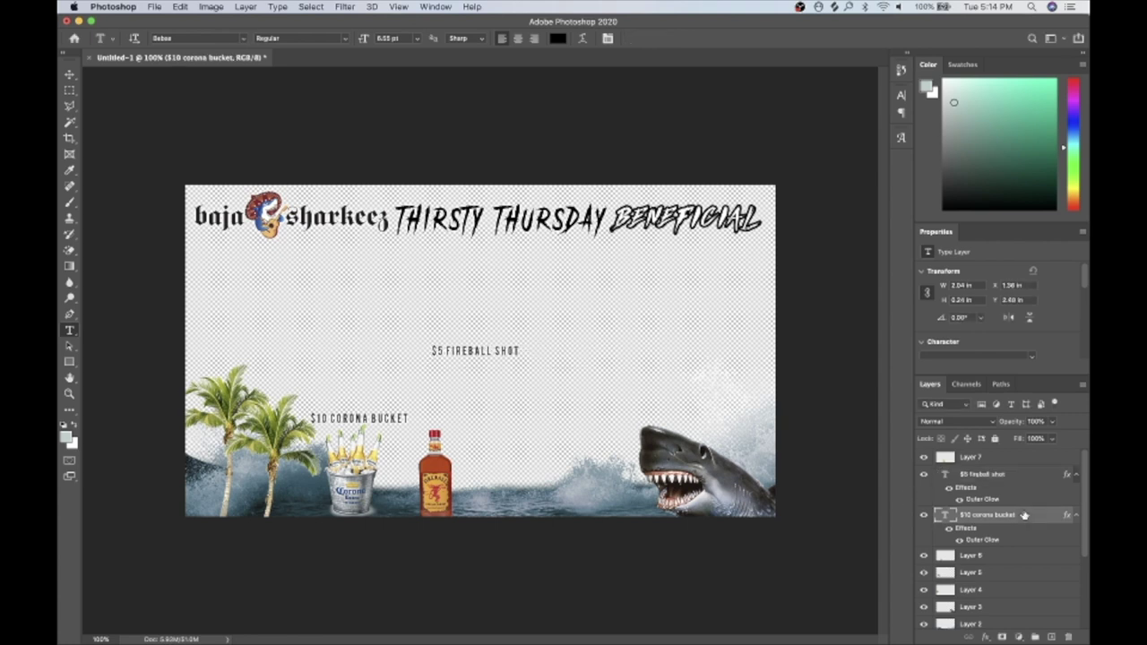
{"action": "left_click", "coordinate": [1010, 474]}
{"action": "key", "text": "super+t"}
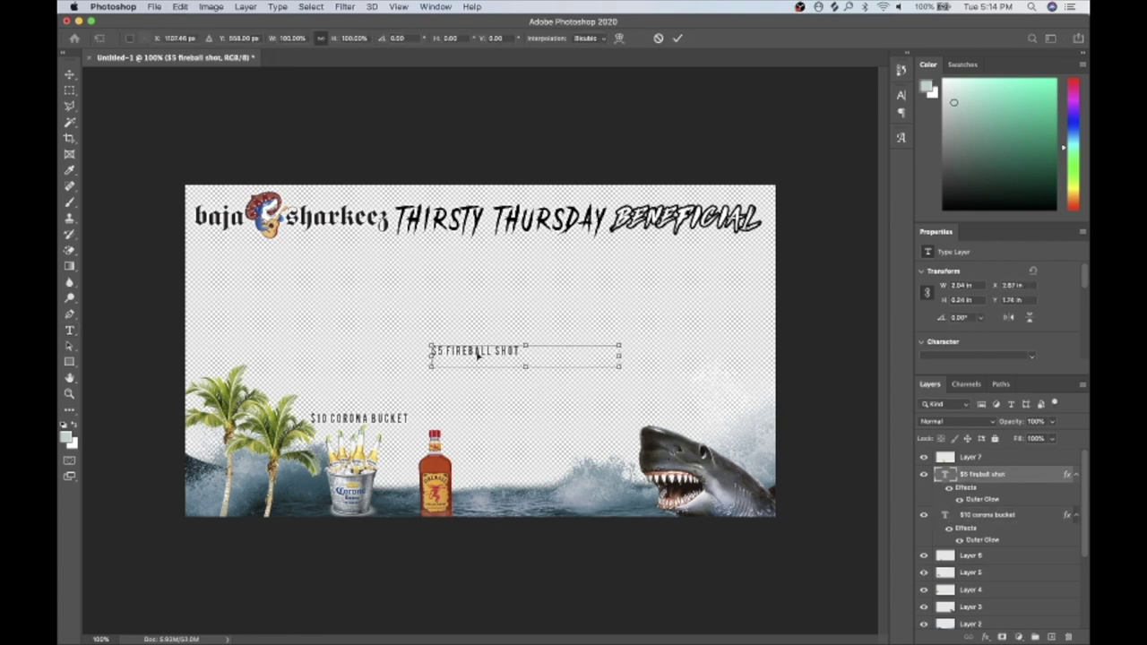
{"action": "left_click_drag", "start_coordinate": [491, 351], "coordinate": [475, 420]}
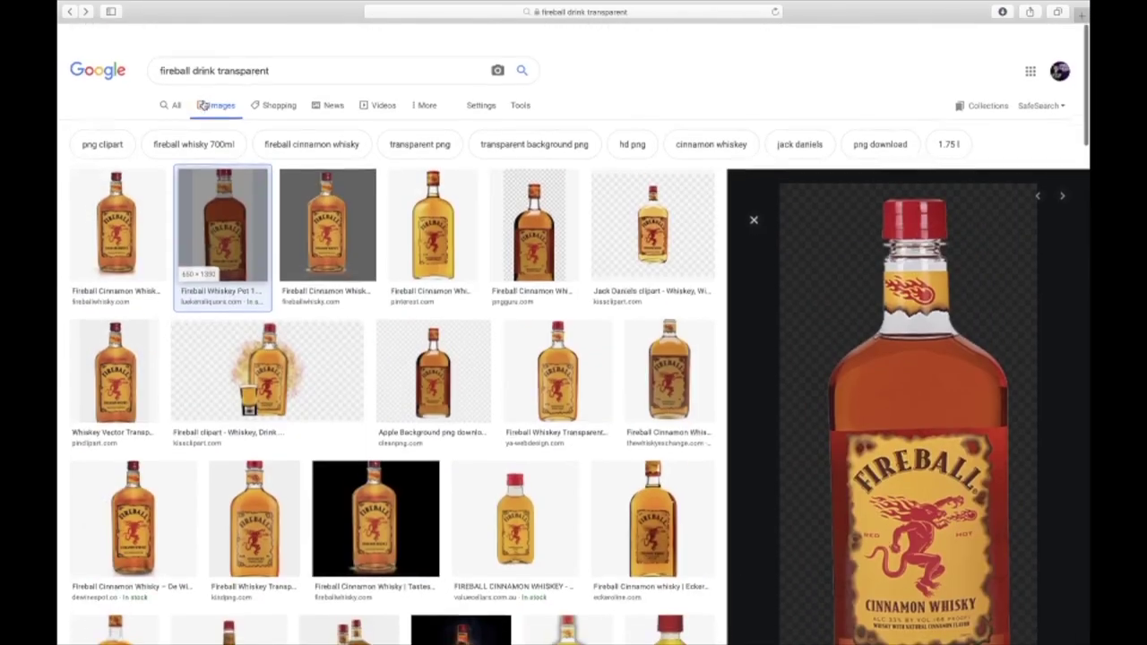
Search Google Images for 'jager drink transparent' and drag the plain Jagermeister bottle into the document
{"action": "left_click", "coordinate": [215, 51]}
{"action": "double_click", "coordinate": [180, 50]}
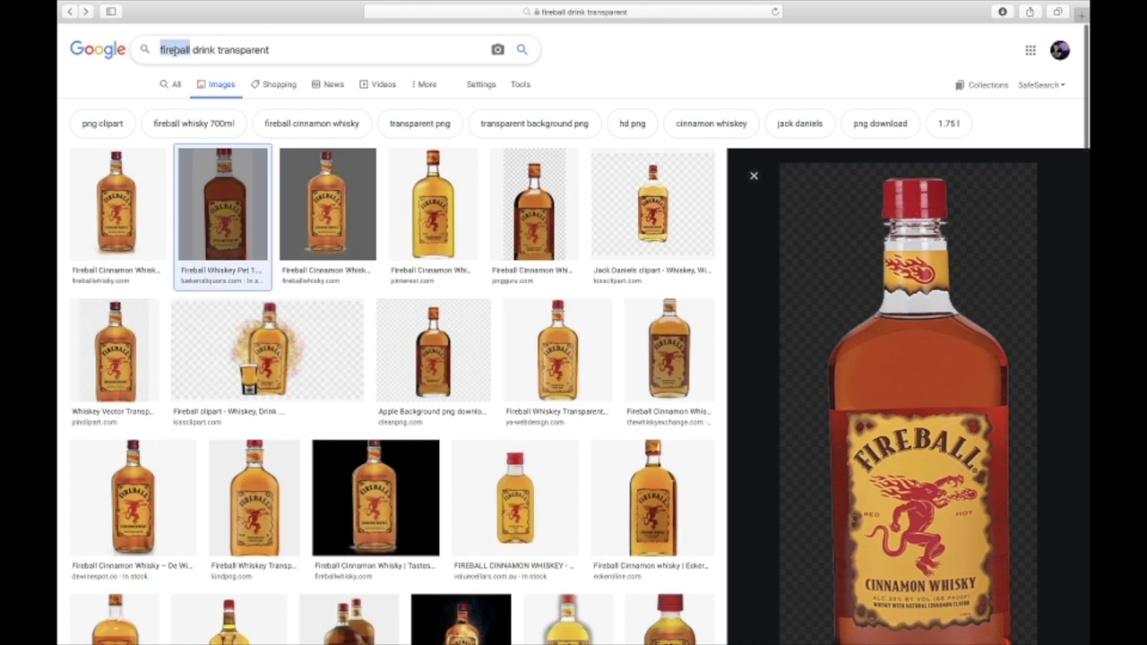
{"action": "type", "text": "jager"}
{"action": "key", "text": "Return"}
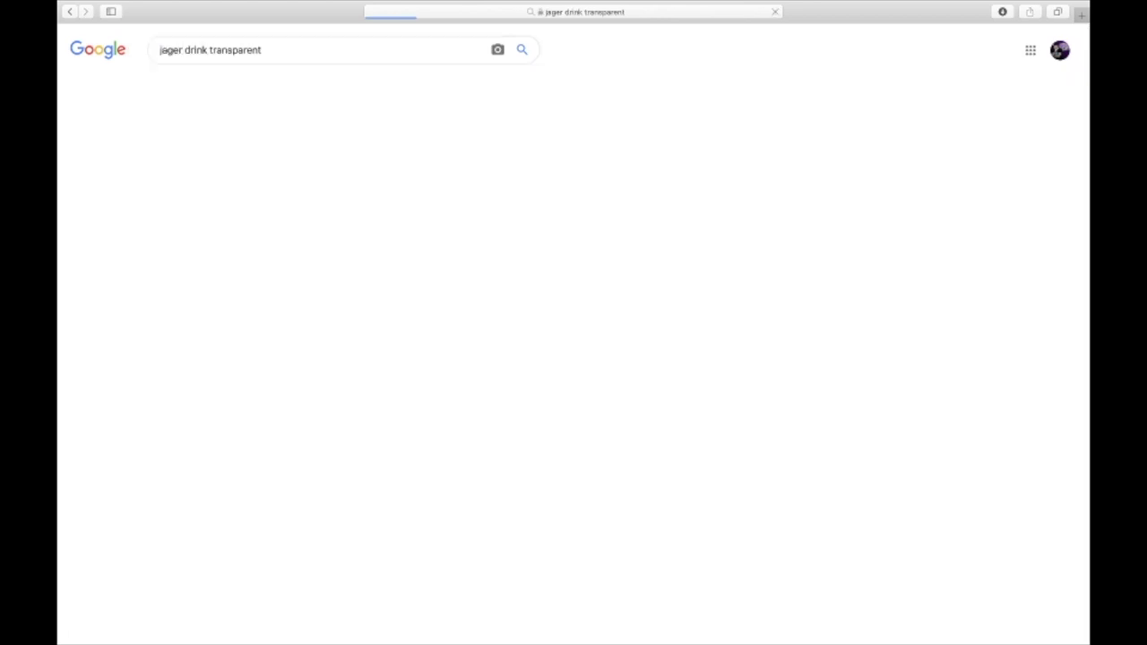
{"action": "left_click", "coordinate": [337, 220]}
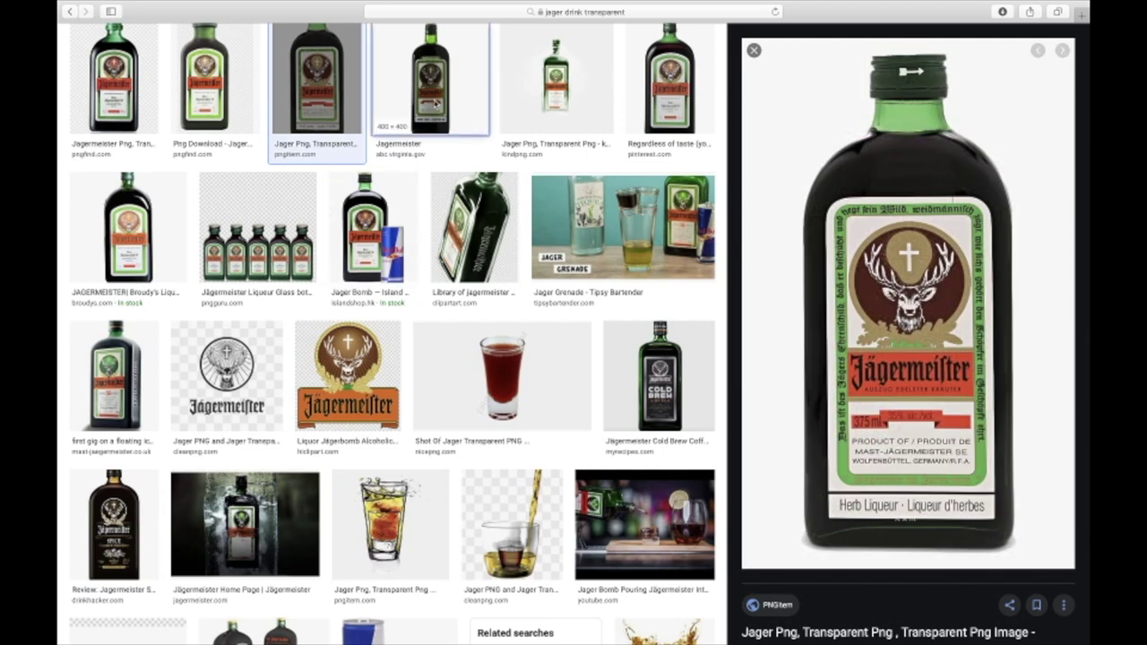
{"action": "left_click", "coordinate": [435, 85]}
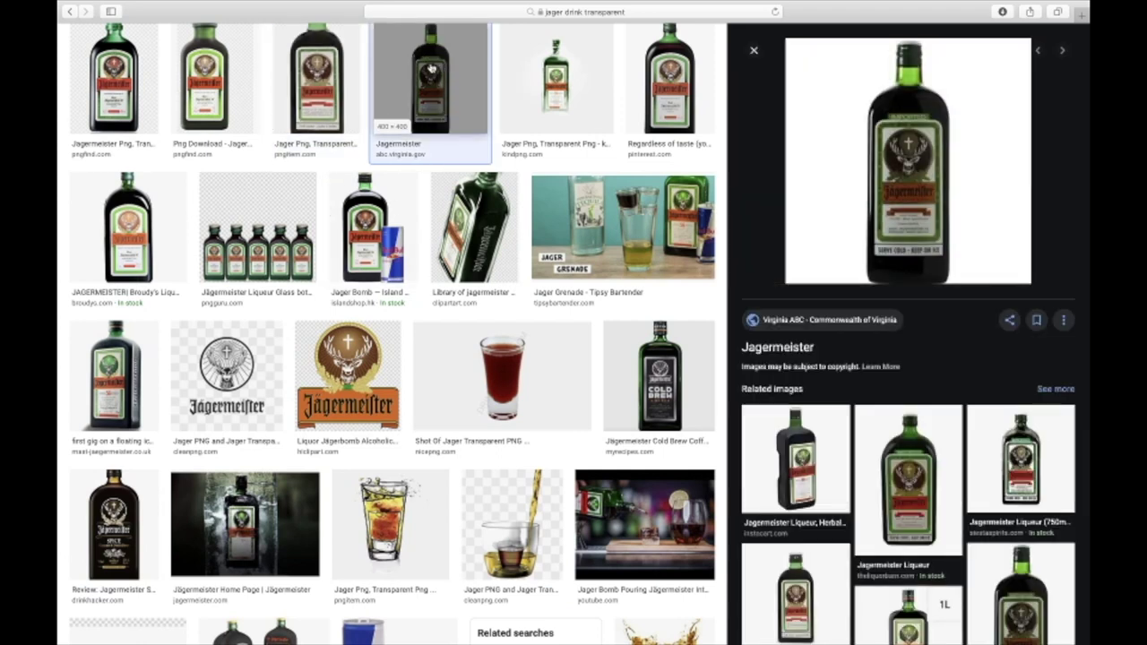
{"action": "left_click_drag", "start_coordinate": [430, 69], "coordinate": [488, 338]}
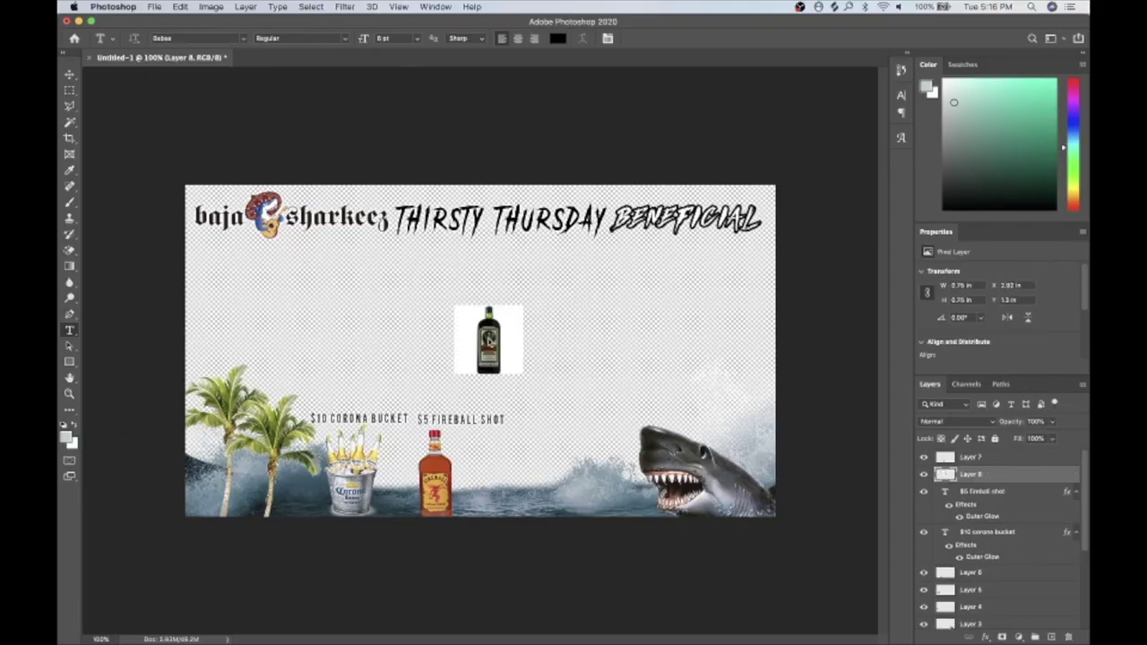
Remove the Jägermeister bottle's white background with the Magic Wand
{"action": "left_click", "coordinate": [69, 122]}
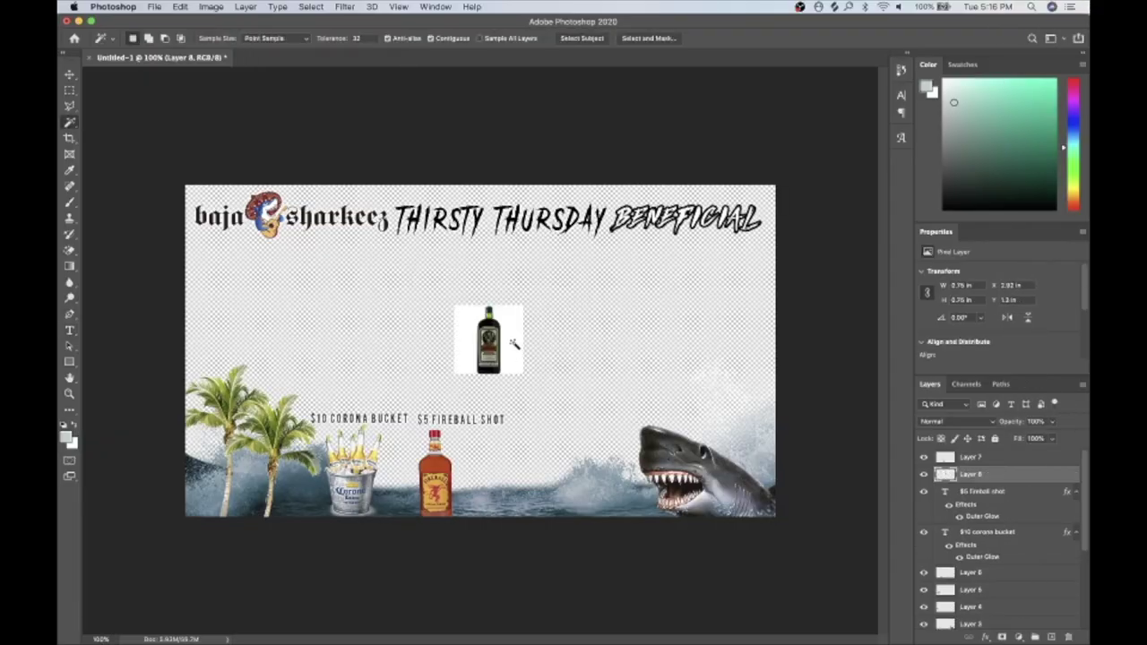
{"action": "left_click", "coordinate": [515, 346]}
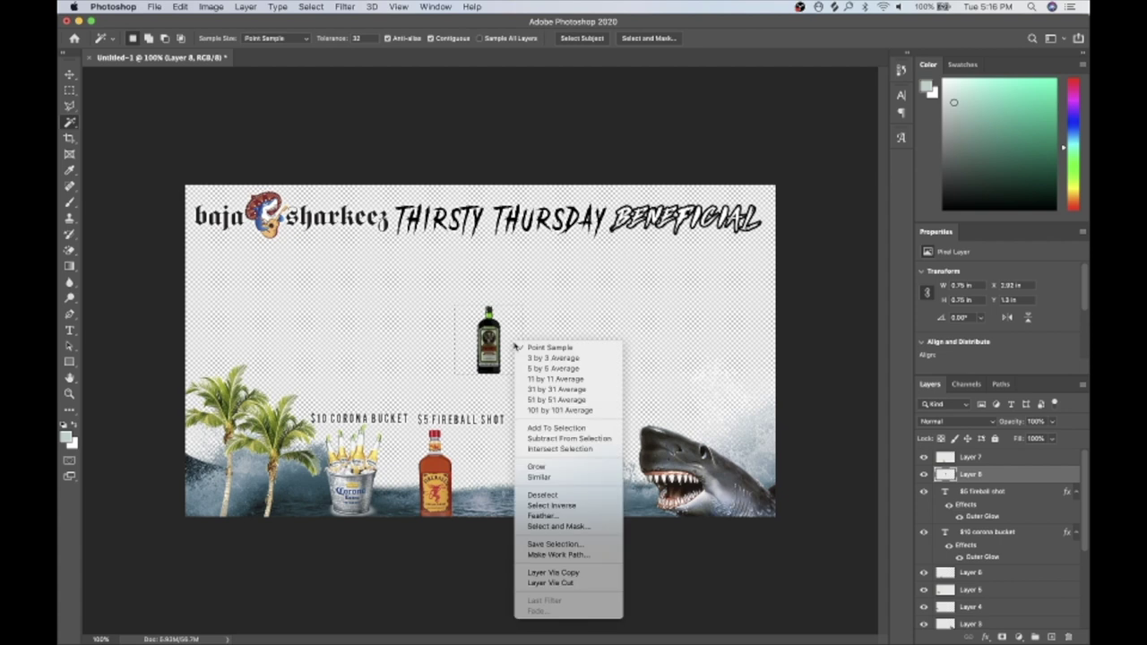
{"action": "right_click", "coordinate": [513, 342]}
{"action": "left_click", "coordinate": [549, 495]}
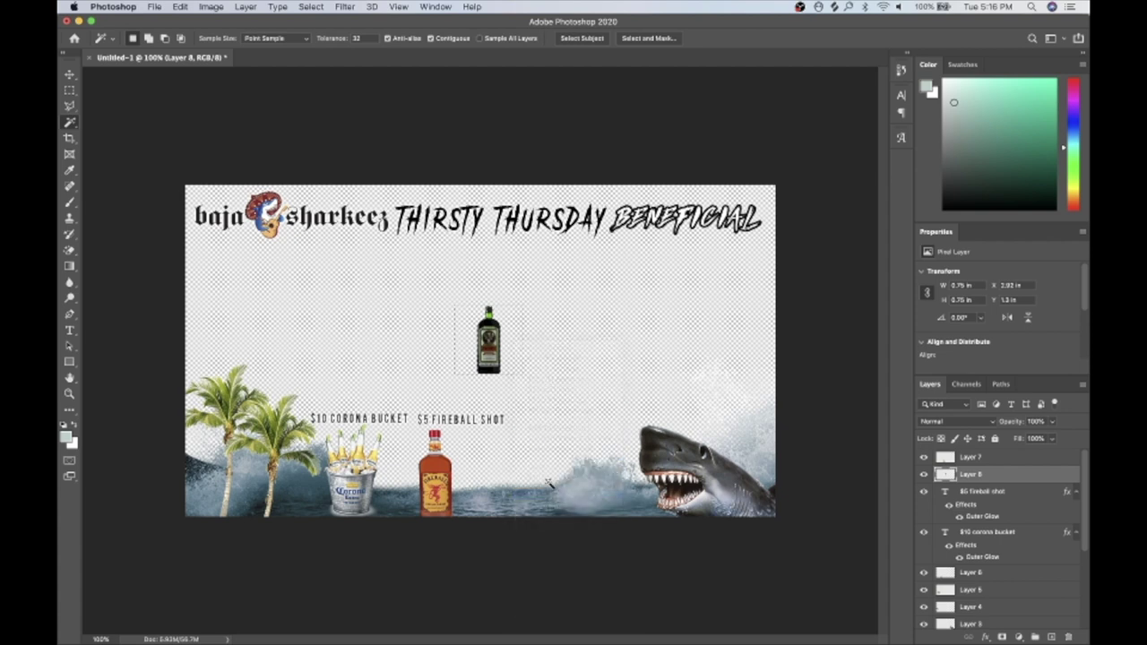
Move the Jägermeister bottle to the waterline beside the Fireball bottle and enlarge it slightly
{"action": "key", "text": "super+t"}
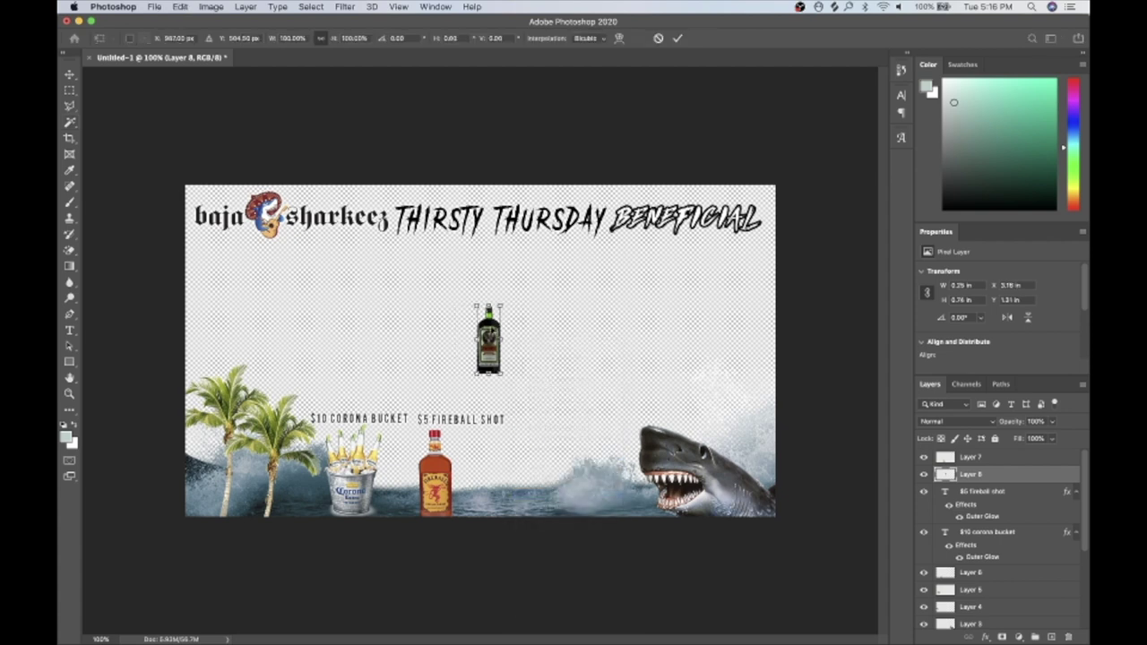
{"action": "left_click_drag", "start_coordinate": [488, 338], "coordinate": [516, 478]}
{"action": "left_click_drag", "start_coordinate": [535, 436], "coordinate": [531, 437]}
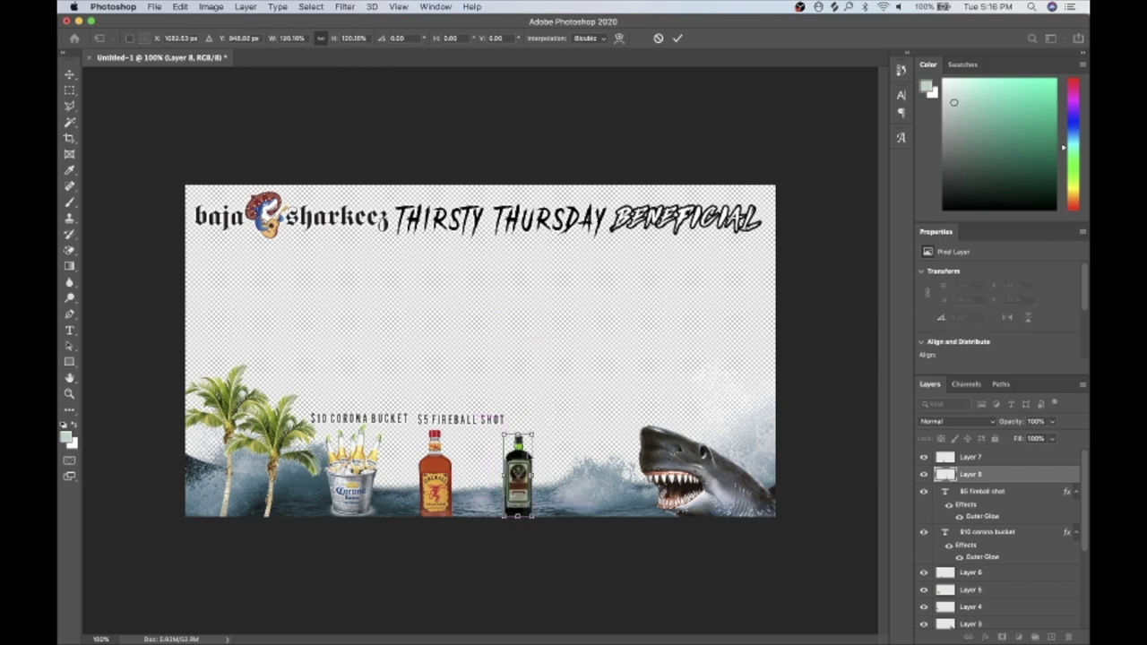
{"action": "key", "text": "Return"}
{"action": "key", "text": "w"}
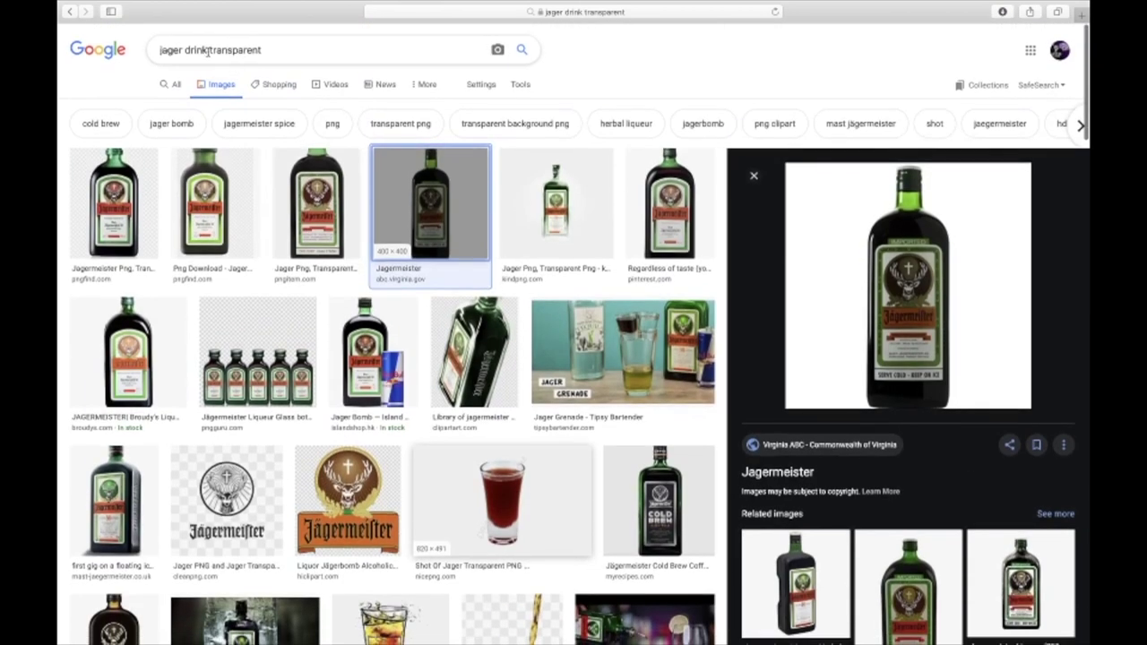
Search Google Images for 'red bull transparent' and drag the tall Red Bull can into the overlay
{"action": "left_click_drag", "start_coordinate": [209, 51], "coordinate": [123, 54]}
{"action": "type", "text": "red bull"}
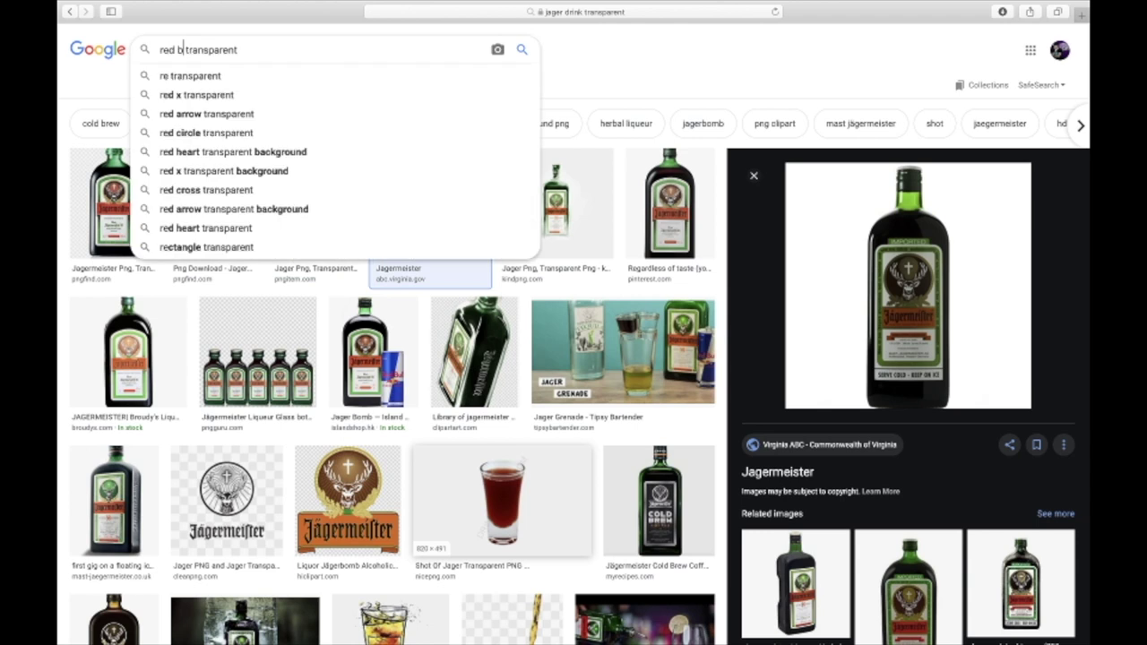
{"action": "key", "text": "Return"}
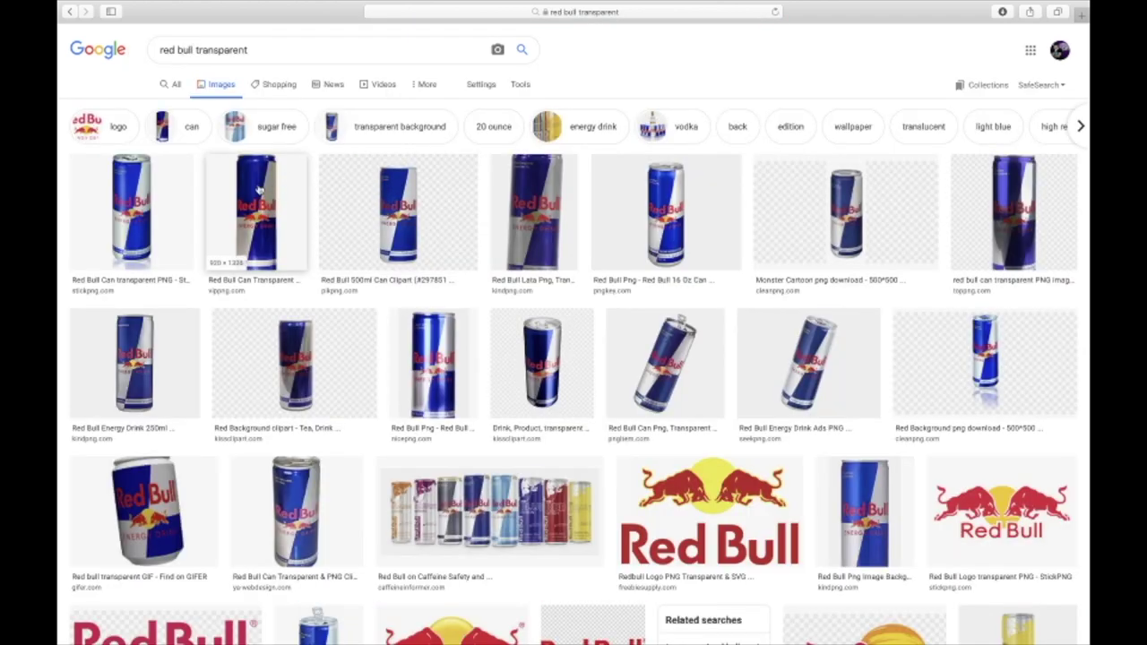
{"action": "left_click", "coordinate": [153, 204]}
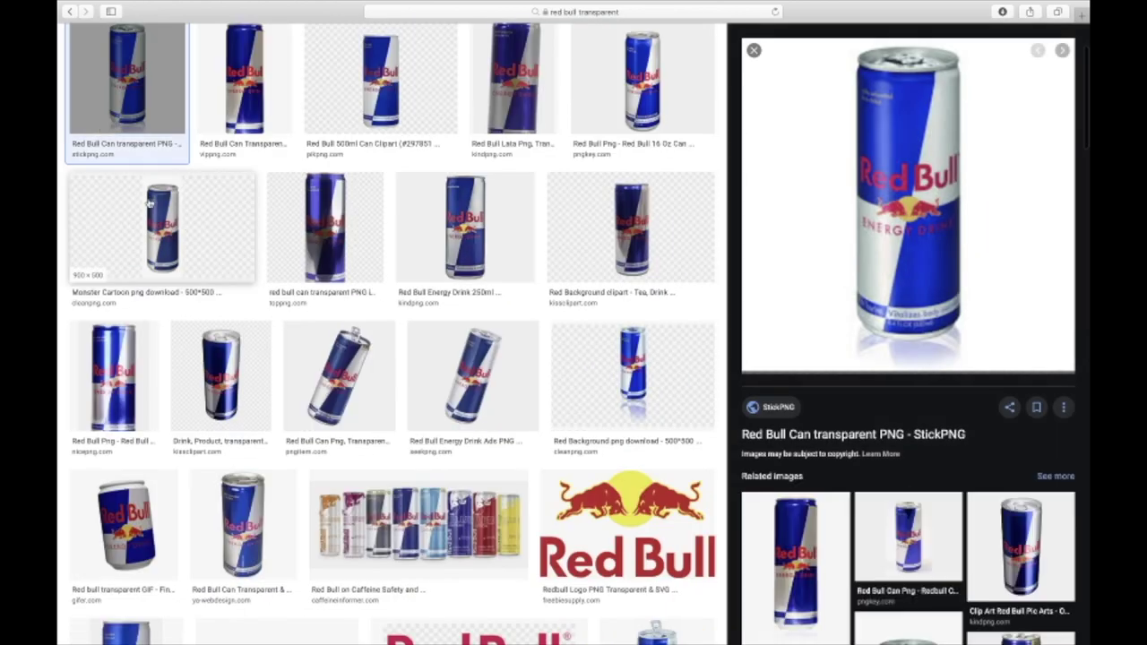
{"action": "left_click", "coordinate": [254, 101]}
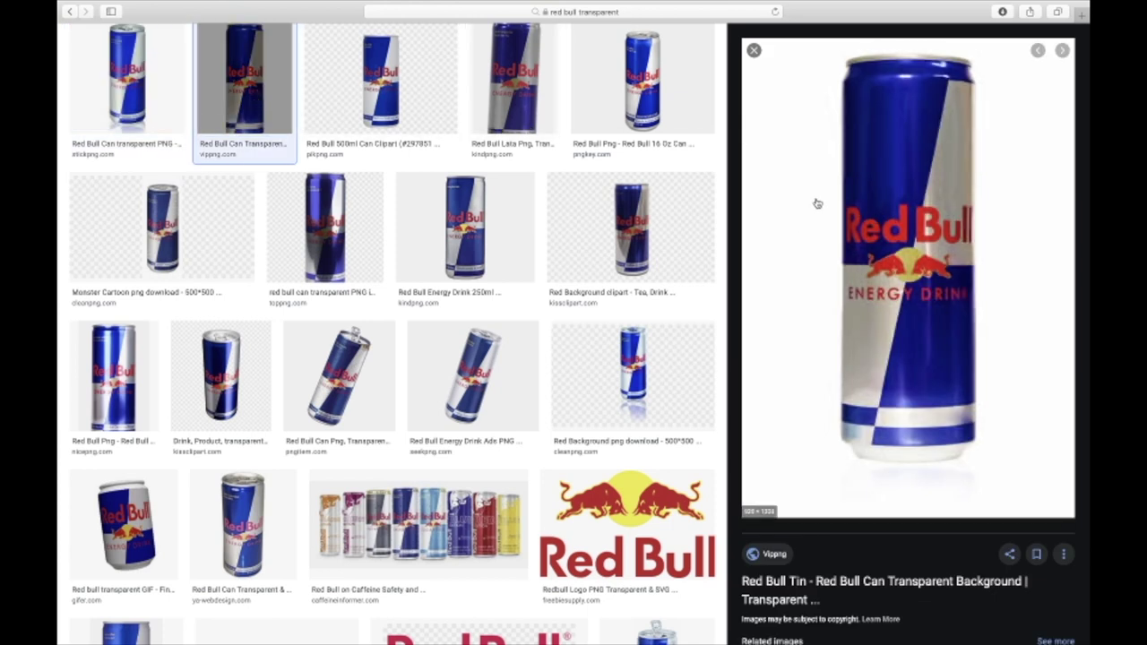
{"action": "left_click_drag", "start_coordinate": [865, 210], "coordinate": [528, 416]}
{"action": "key", "text": "super+Tab"}
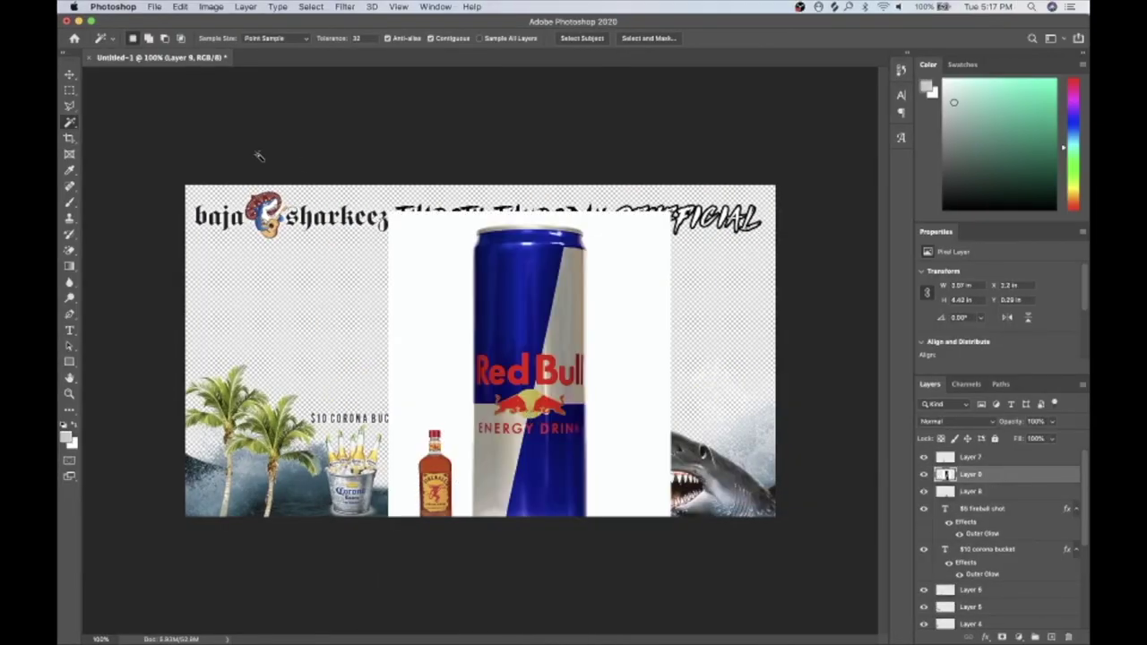
Delete the white background around the Red Bull can using the Magic Wand
{"action": "left_click", "coordinate": [451, 285]}
{"action": "key", "text": "Delete"}
{"action": "right_click", "coordinate": [542, 342]}
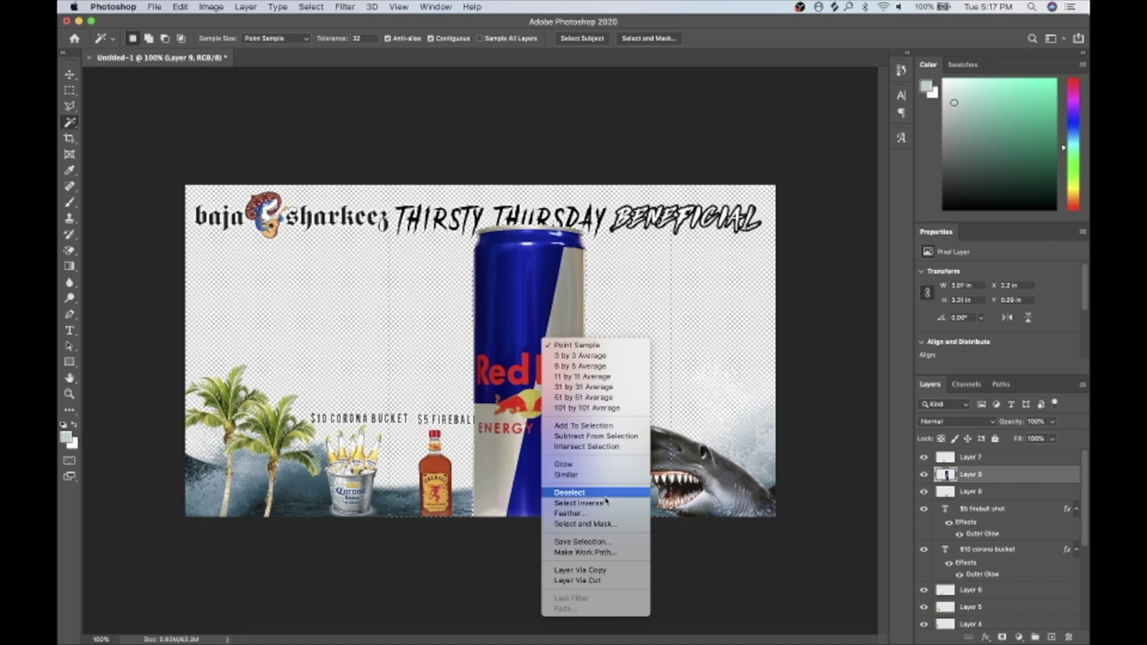
{"action": "left_click", "coordinate": [605, 495]}
Scale the Red Bull can to about a quarter and set it beside the Jägermeister bottle
{"action": "key", "text": "ctrl+t"}
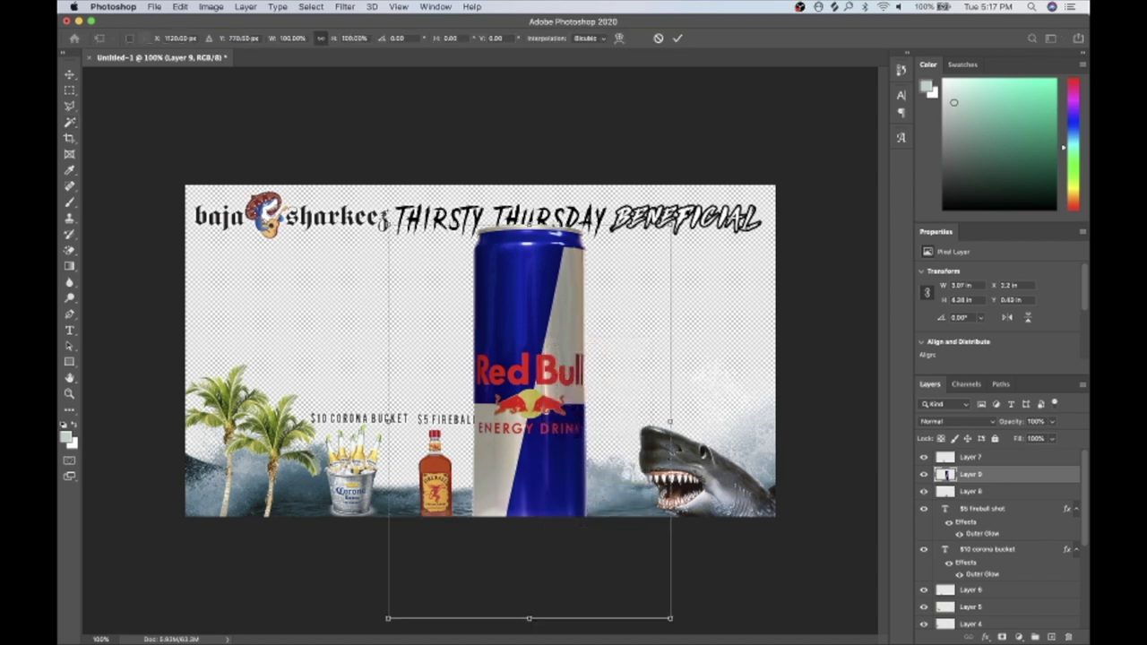
{"action": "left_click_drag", "start_coordinate": [384, 224], "coordinate": [536, 431]}
{"action": "left_click_drag", "start_coordinate": [600, 480], "coordinate": [595, 392]}
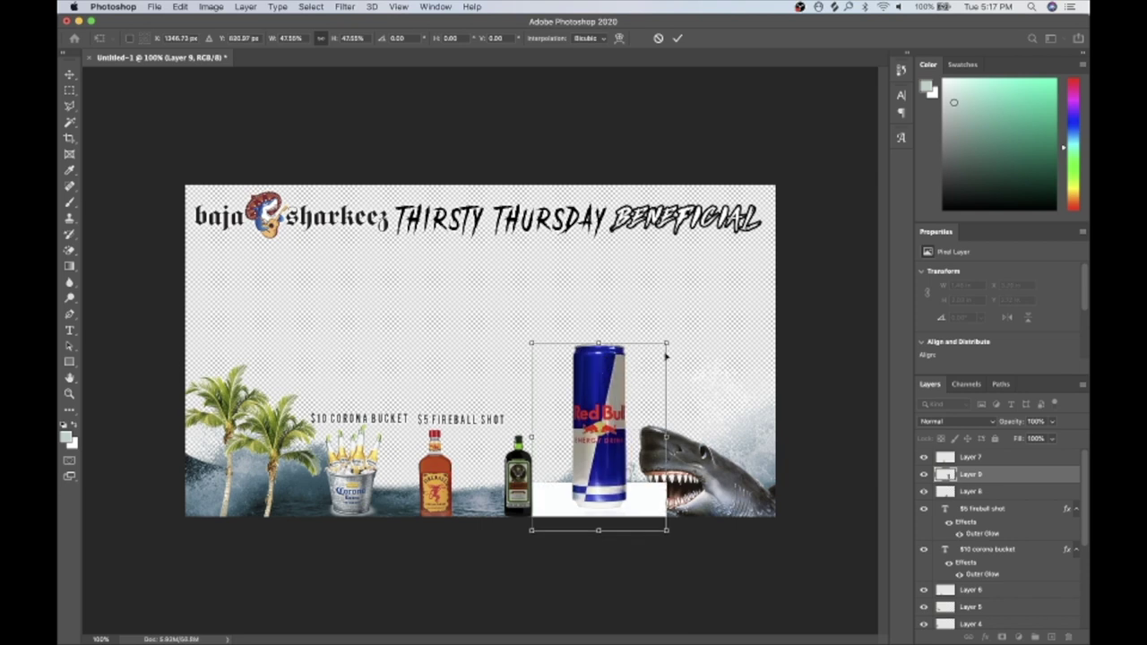
{"action": "left_click_drag", "start_coordinate": [667, 343], "coordinate": [545, 475]}
{"action": "key", "text": "Return"}
{"action": "key", "text": "w"}
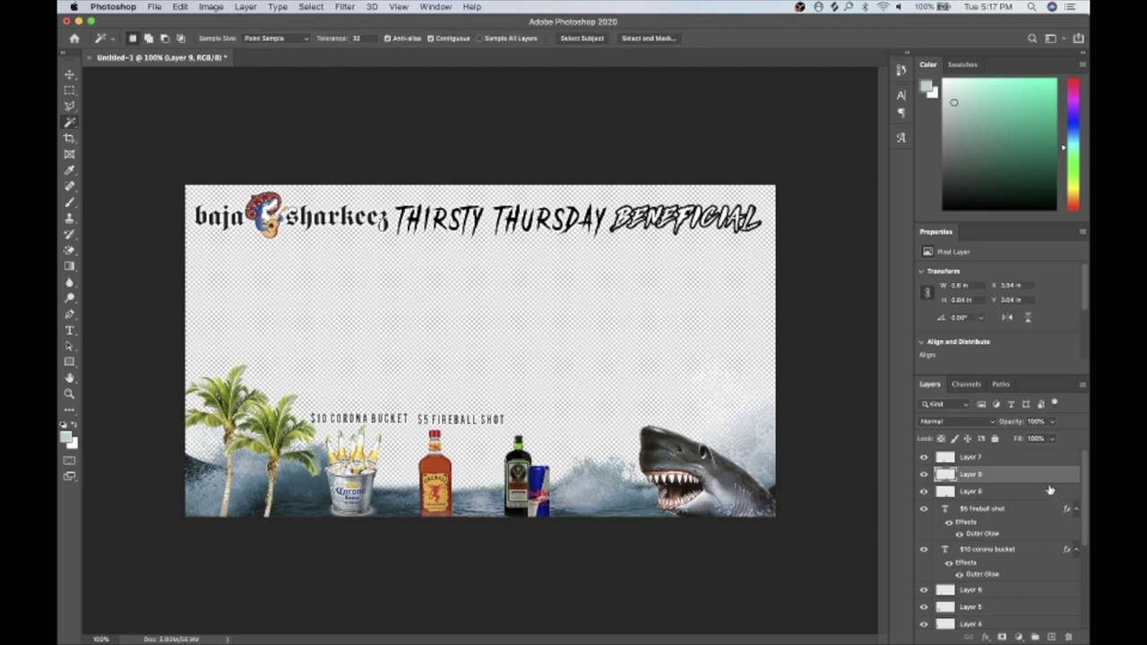
Duplicate the $5 FIREBALL SHOT label and retype the copy as '$5 JAGER BOMB'
{"action": "left_click", "coordinate": [1013, 509]}
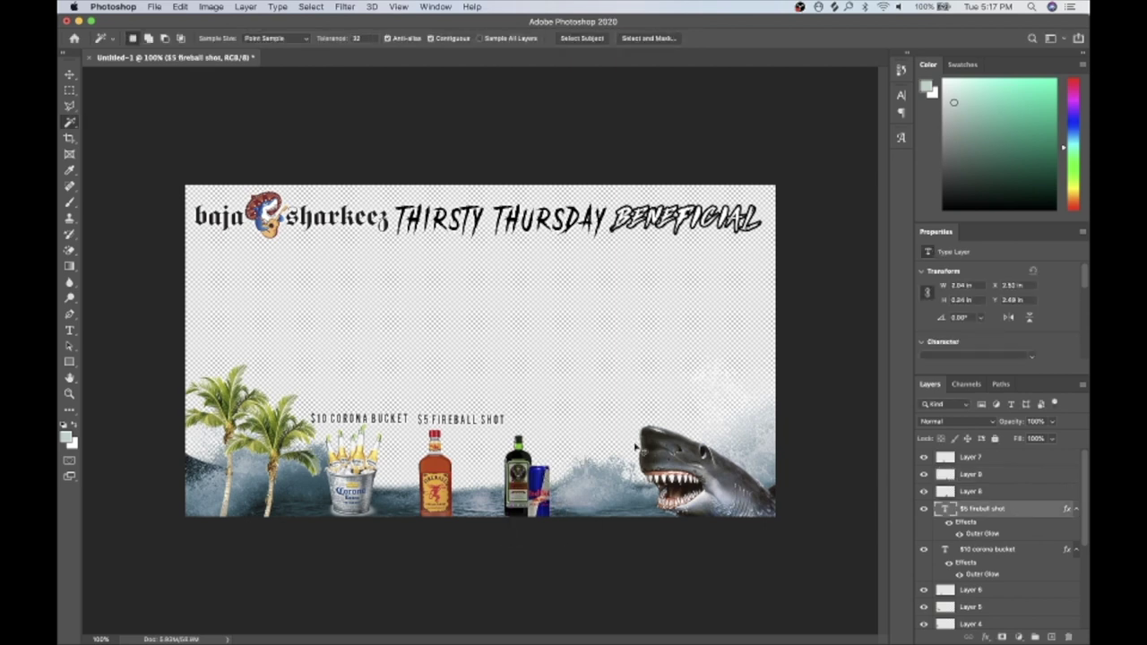
{"action": "key", "text": "super+t"}
{"action": "left_click_drag", "start_coordinate": [536, 439], "coordinate": [556, 371]}
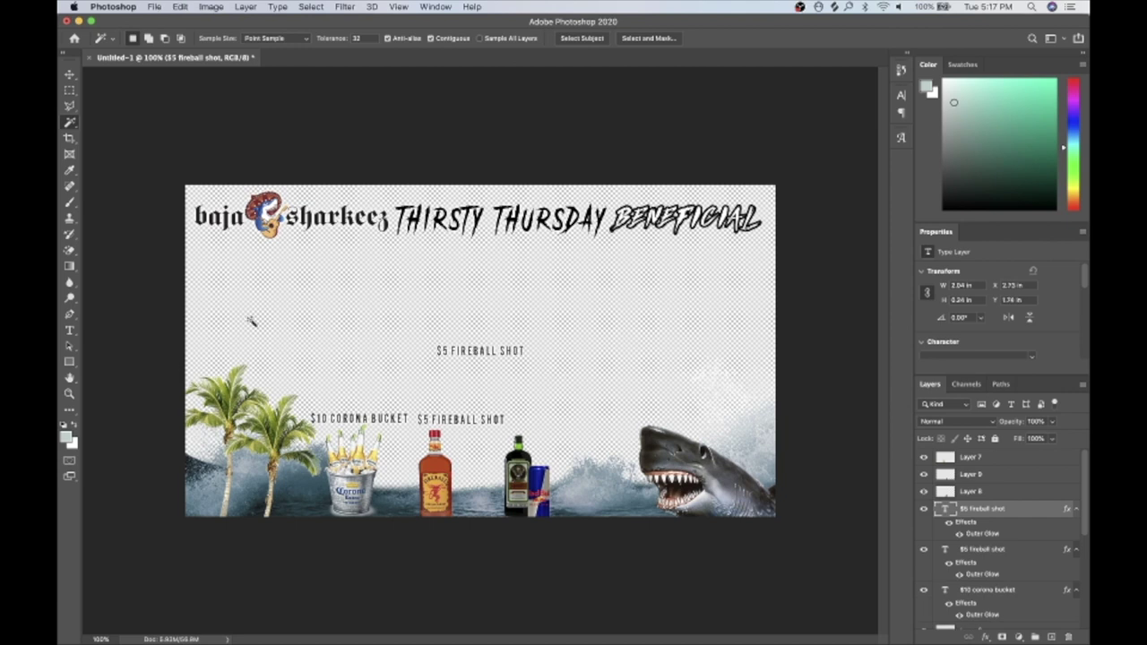
{"action": "left_click", "coordinate": [70, 330]}
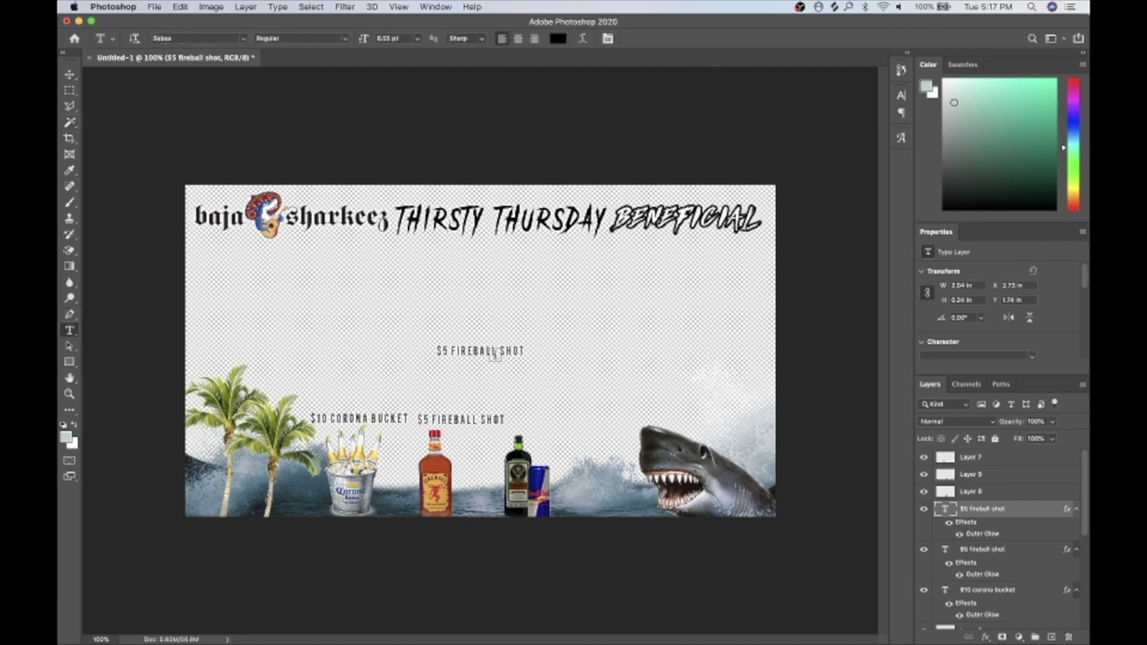
{"action": "left_click", "coordinate": [493, 354]}
{"action": "key", "text": "super+a"}
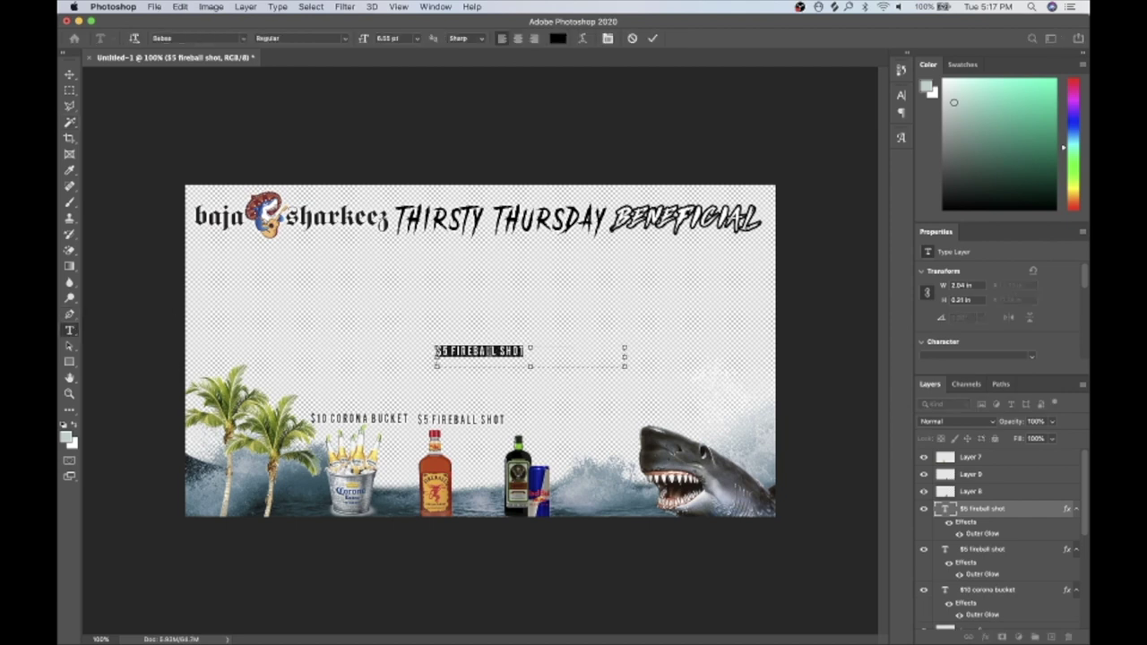
{"action": "type", "text": "$5"}
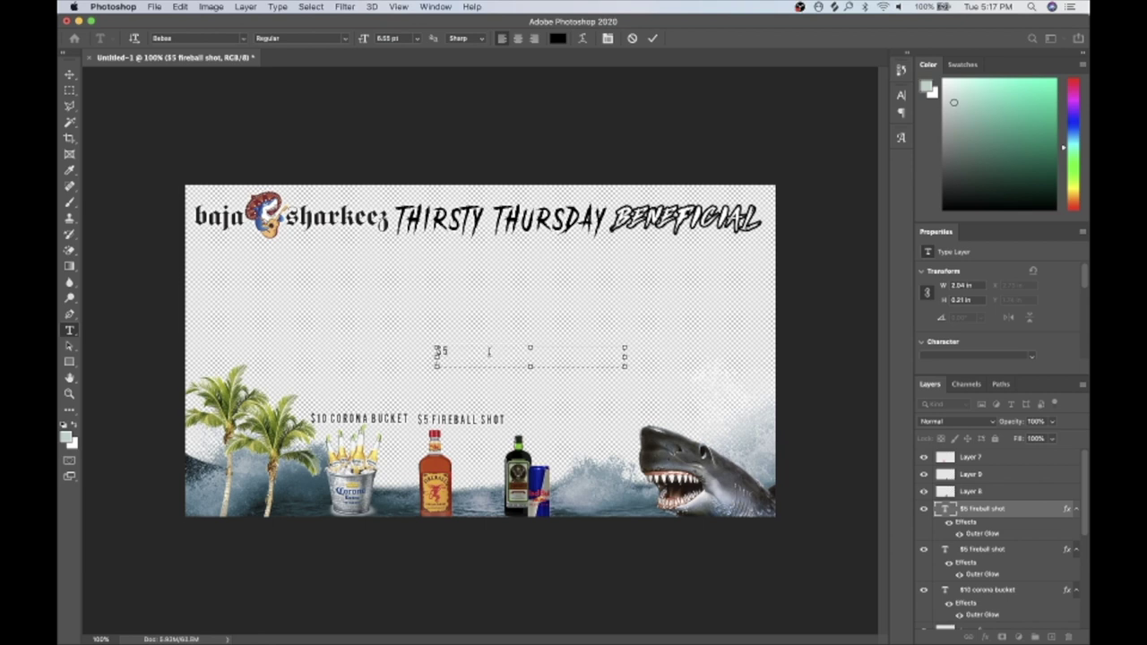
{"action": "type", "text": " JAGER BOMB"}
{"action": "left_click", "coordinate": [1022, 552]}
Move the $5 JAGER BOMB label next to $5 FIREBALL SHOT
{"action": "left_click", "coordinate": [1008, 510]}
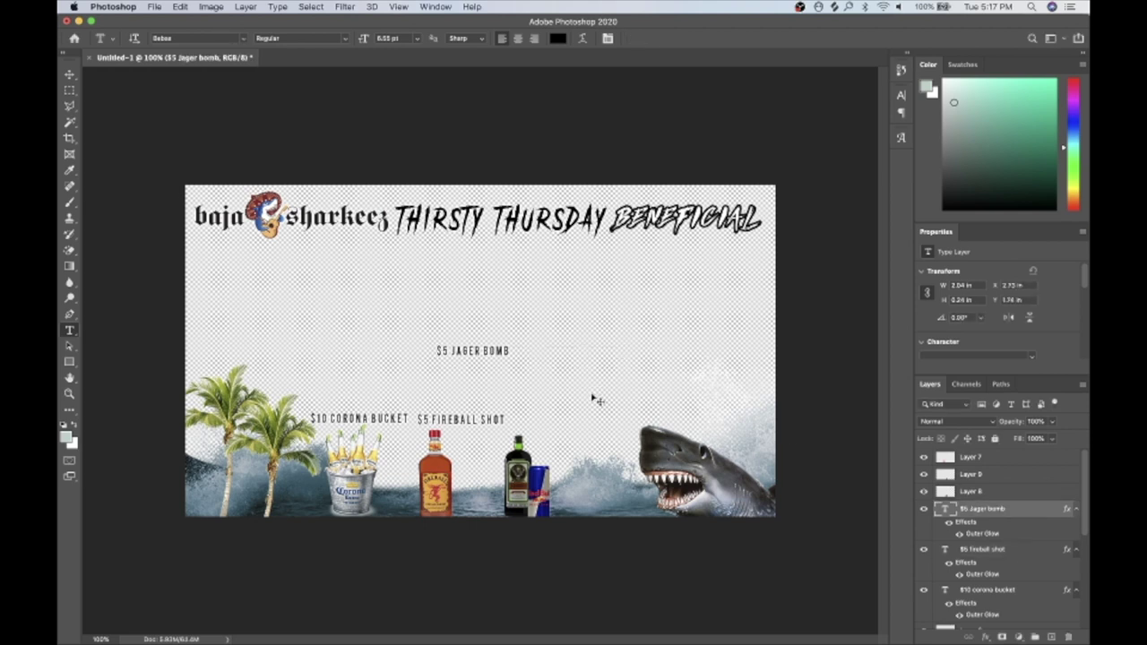
{"action": "key", "text": "super+t"}
{"action": "left_click_drag", "start_coordinate": [477, 352], "coordinate": [558, 423]}
{"action": "key", "text": "Return"}
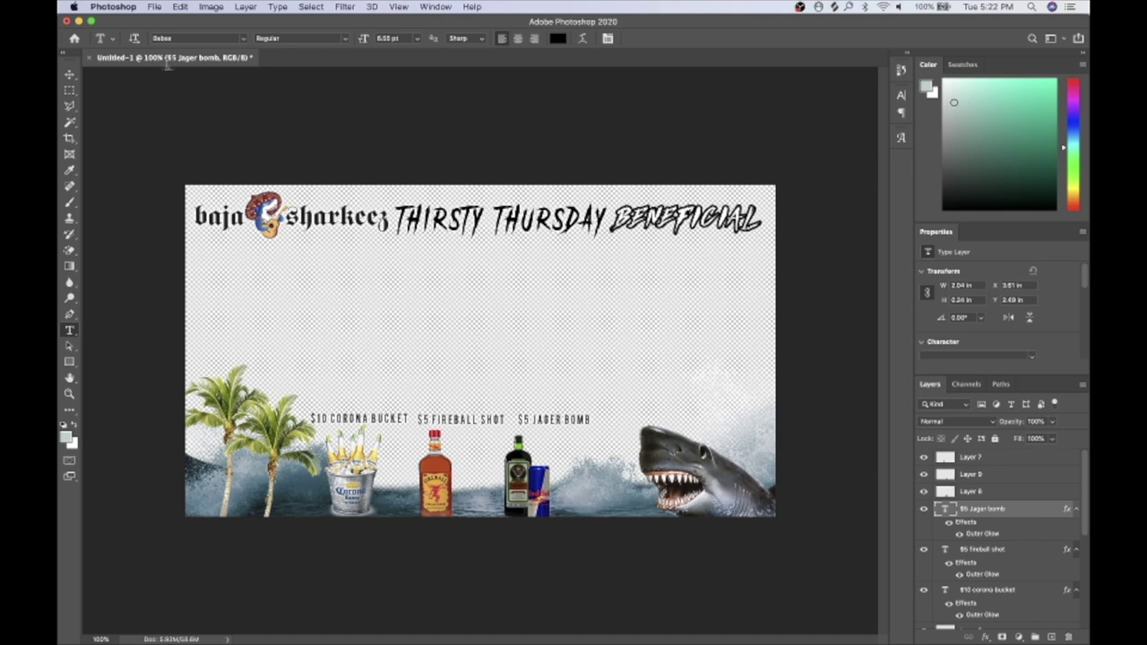
Export the overlay with Export As as a PNG saved to the Desktop
{"action": "left_click", "coordinate": [155, 7]}
{"action": "mouse_move", "coordinate": [205, 178]}
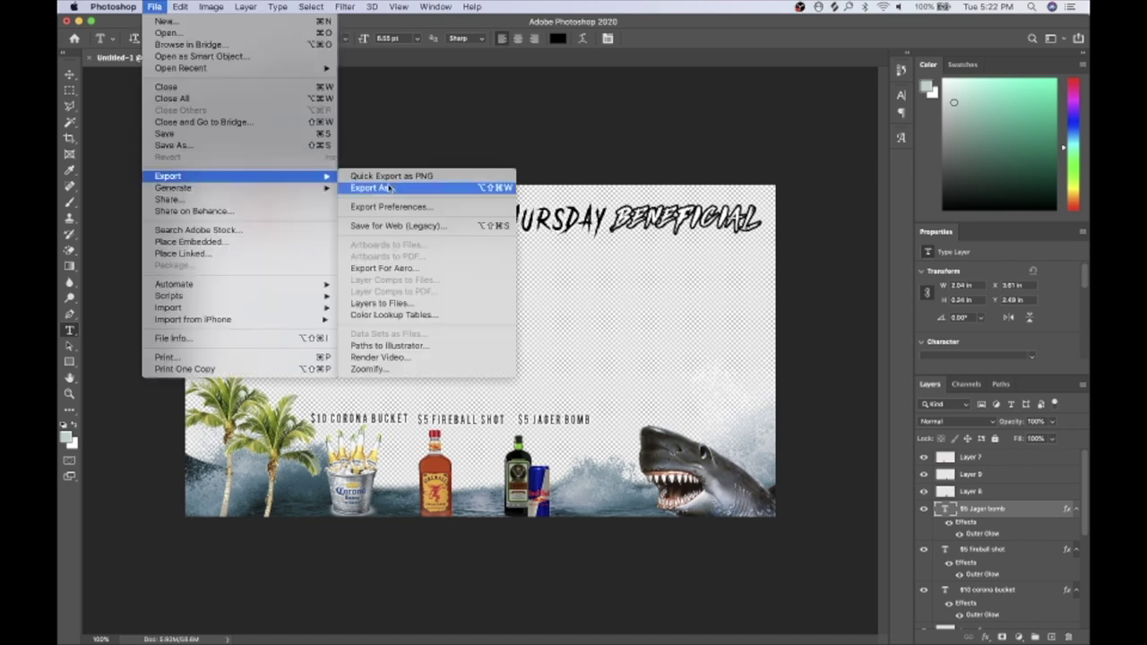
{"action": "left_click", "coordinate": [400, 176]}
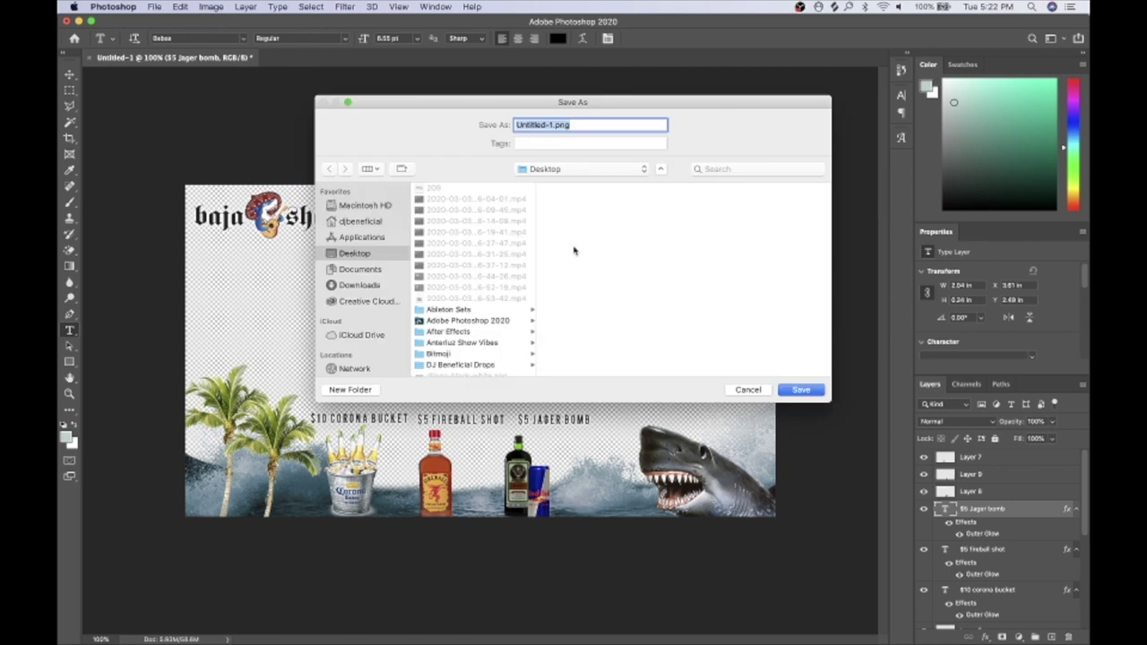
{"action": "left_click", "coordinate": [553, 125]}
{"action": "key", "text": "Return"}
{"action": "key", "text": "ctrl+Right"}
{"action": "key", "text": "ctrl+Right"}
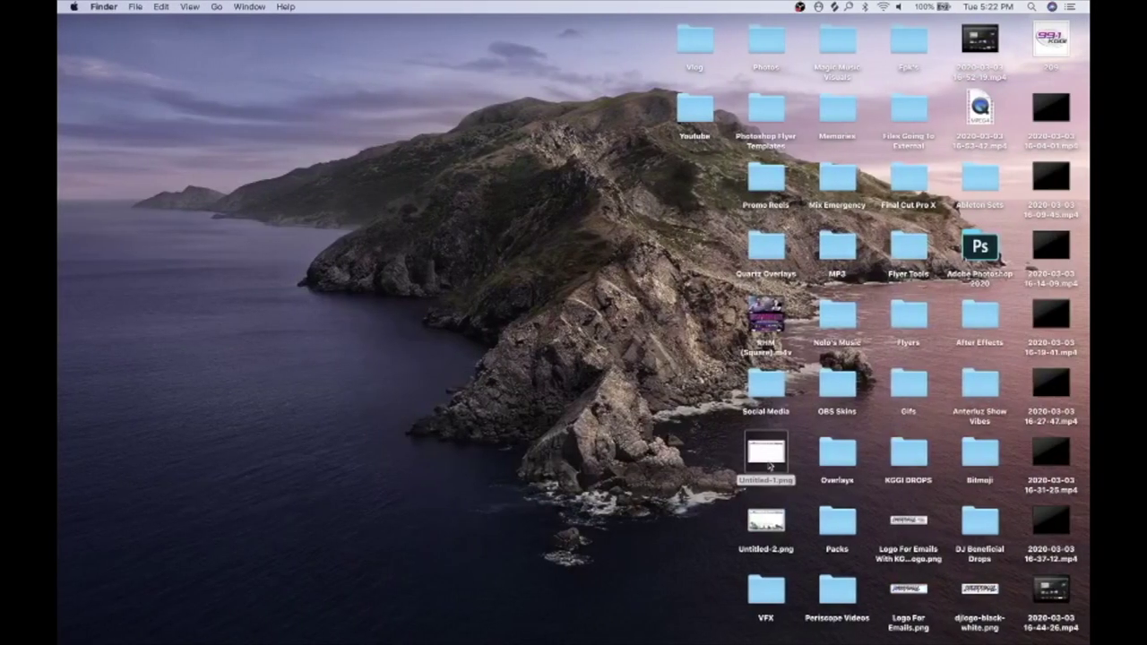
Drag the exported Untitled-2.png from the desktop into an empty MixEmergency sample slot
{"action": "left_click", "coordinate": [763, 484]}
{"action": "left_click_drag", "start_coordinate": [761, 503], "coordinate": [908, 564]}
{"action": "key", "text": "ctrl+Left"}
{"action": "key", "text": "ctrl+Left"}
{"action": "key", "text": "super+Tab"}
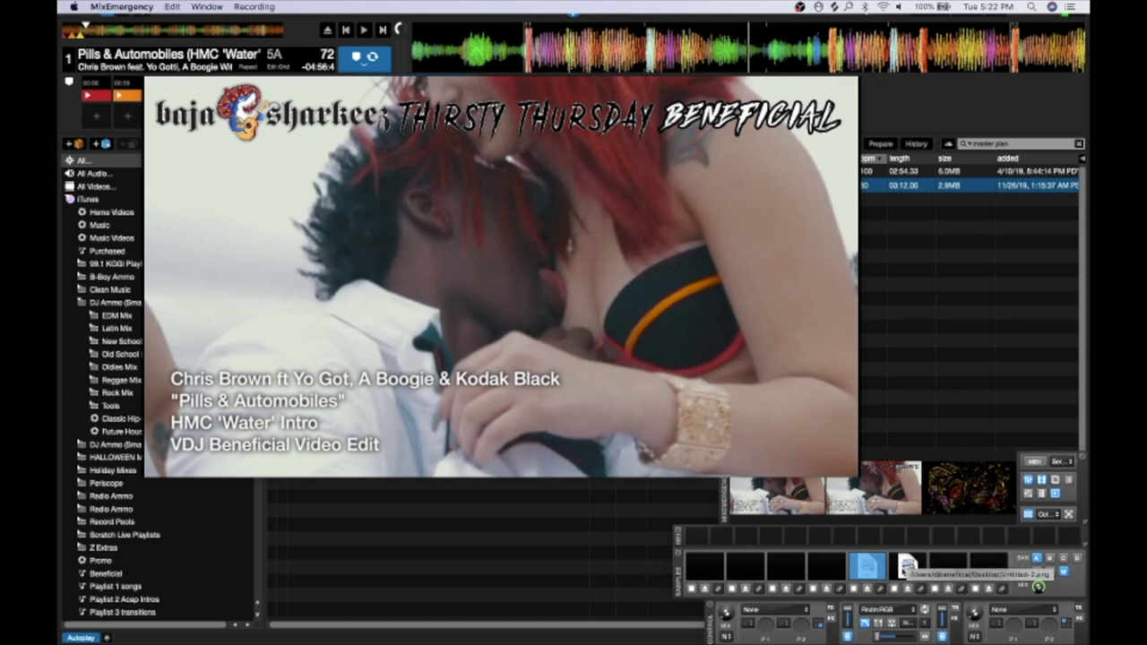
{"action": "left_click", "coordinate": [906, 568]}
{"action": "left_click", "coordinate": [858, 588]}
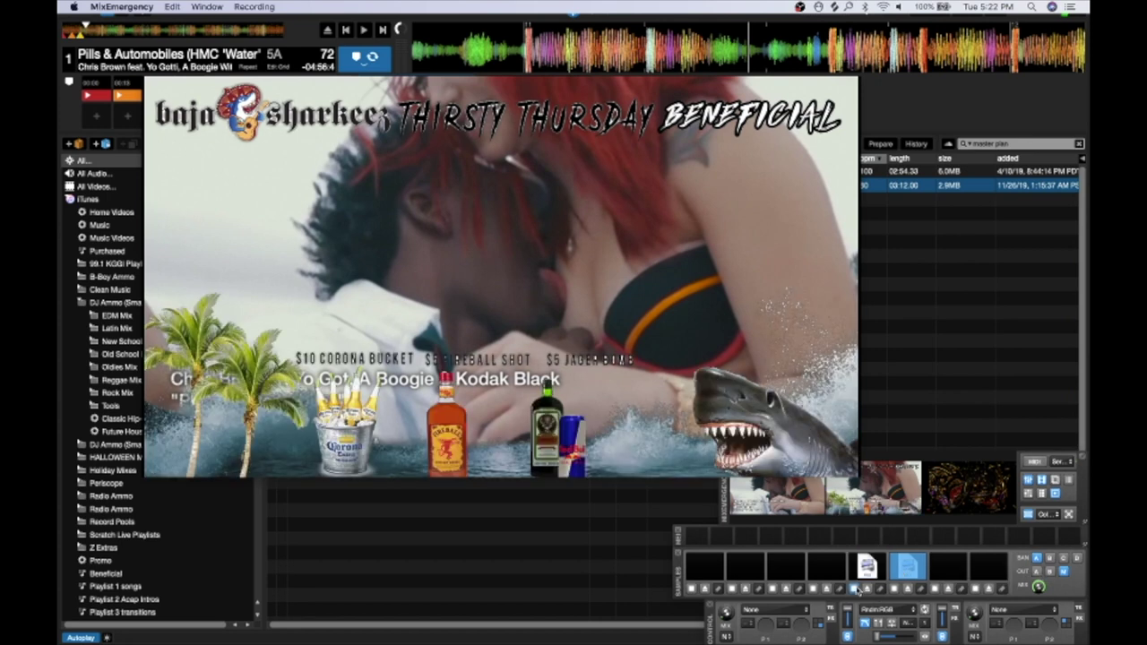
Start 'Pills & Automobiles' playing on Serato deck 1 so its video runs under the bar overlay
{"action": "left_click", "coordinate": [362, 31]}
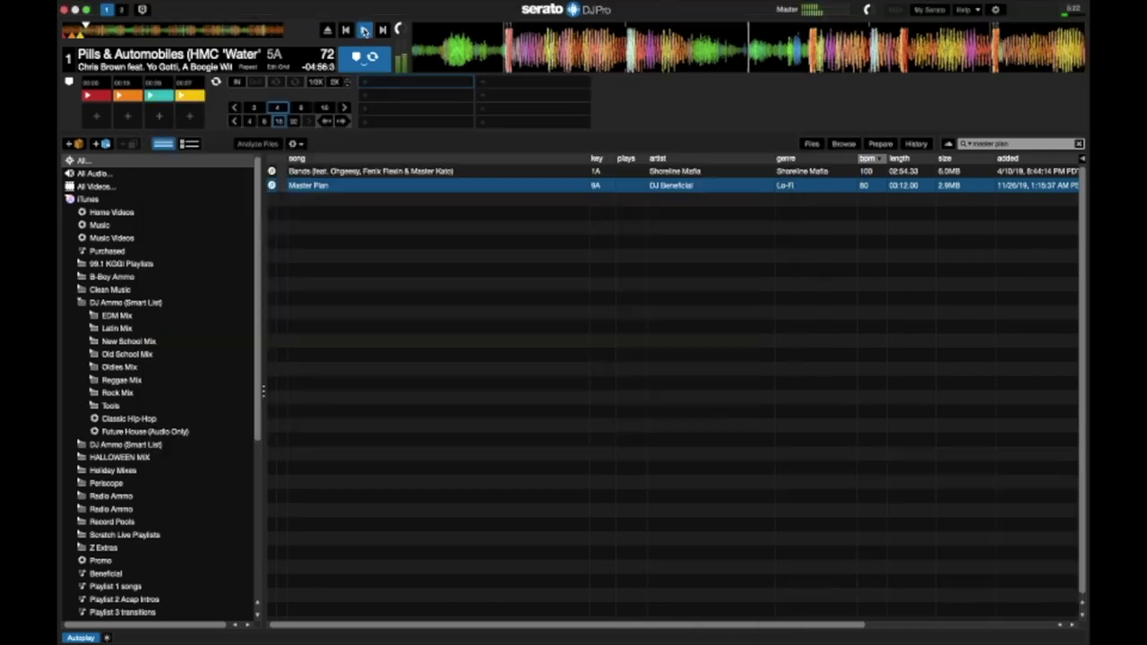